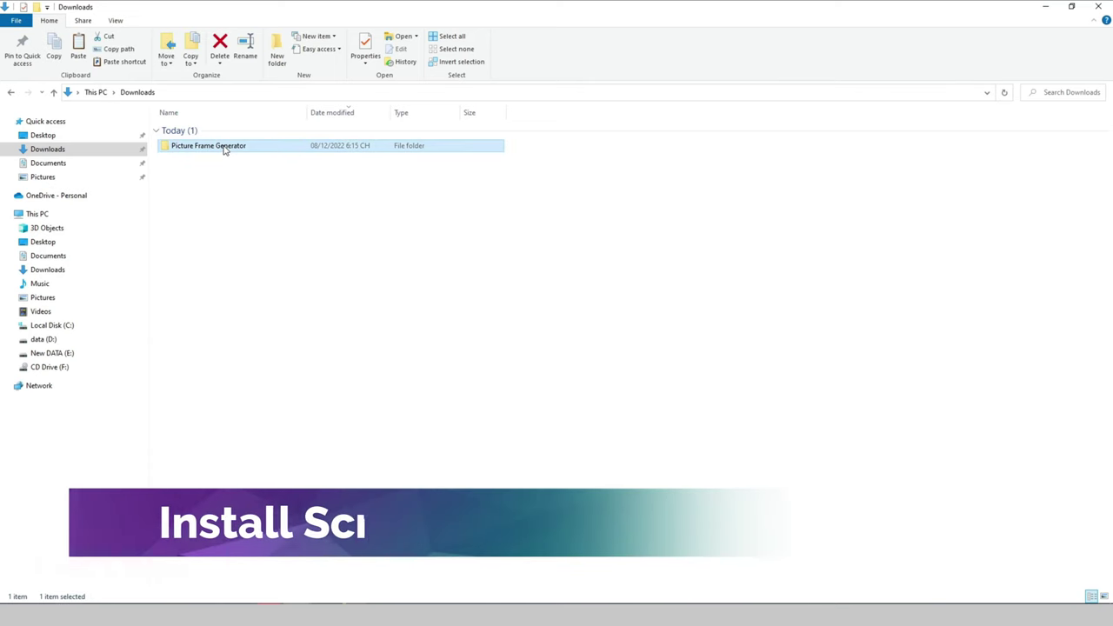
- Copy the three items in the Downloads\Picture Frame Generator folder
{"action": "double_click", "coordinate": [224, 149]}
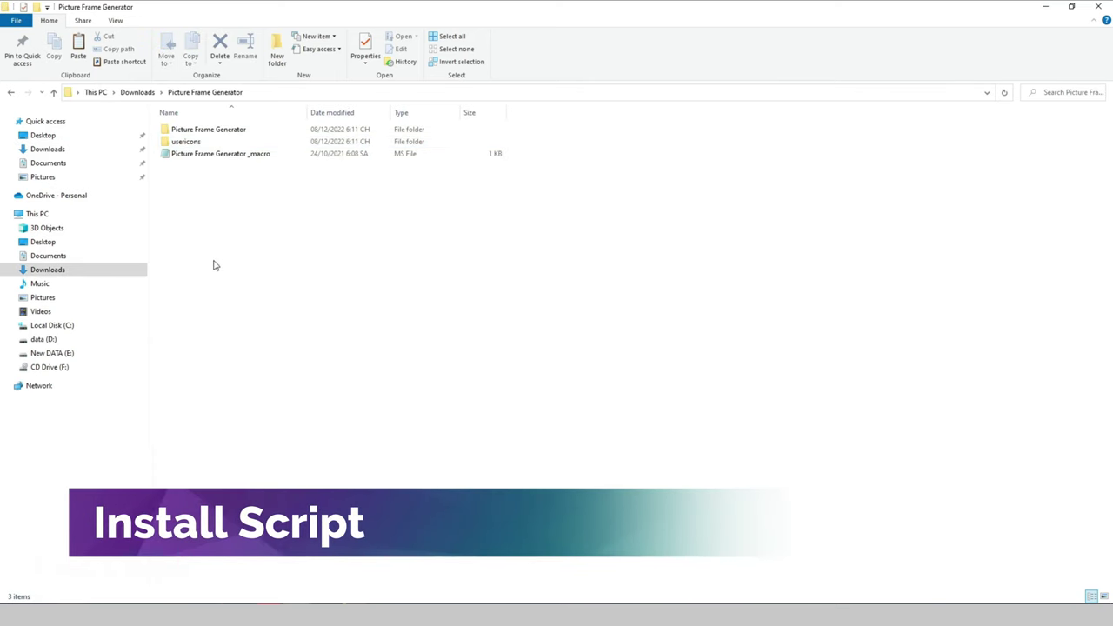
{"action": "left_click_drag", "start_coordinate": [286, 206], "coordinate": [198, 141]}
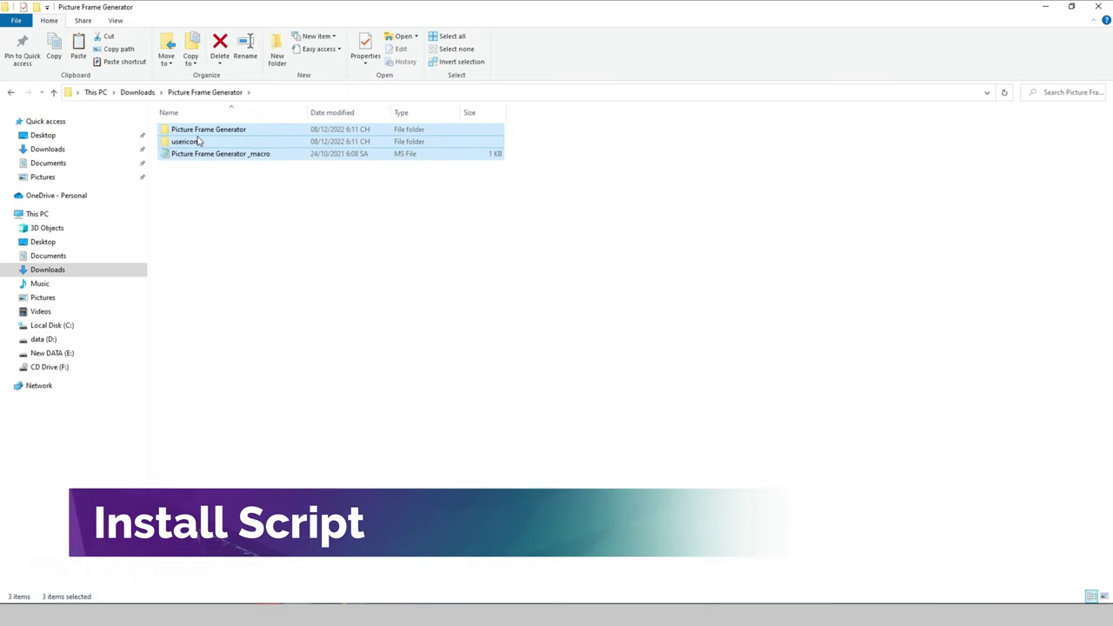
{"action": "right_click", "coordinate": [194, 156]}
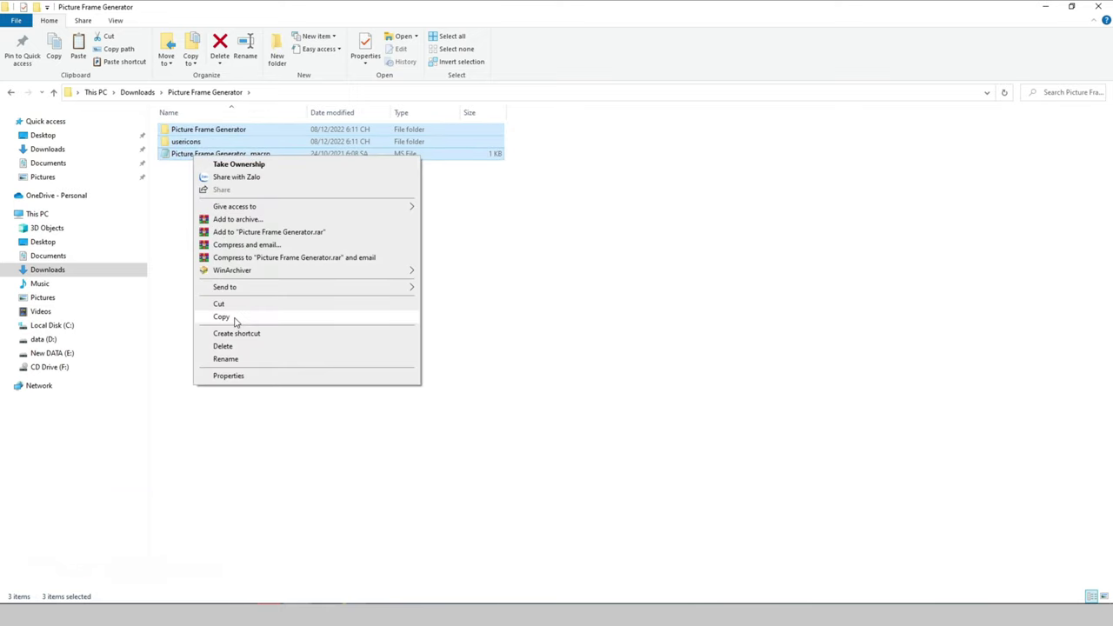
{"action": "left_click", "coordinate": [223, 316]}
- Paste them into C:\Program Files\Autodesk\3ds Max 2018\scripts and refresh the listing
{"action": "left_click", "coordinate": [65, 325]}
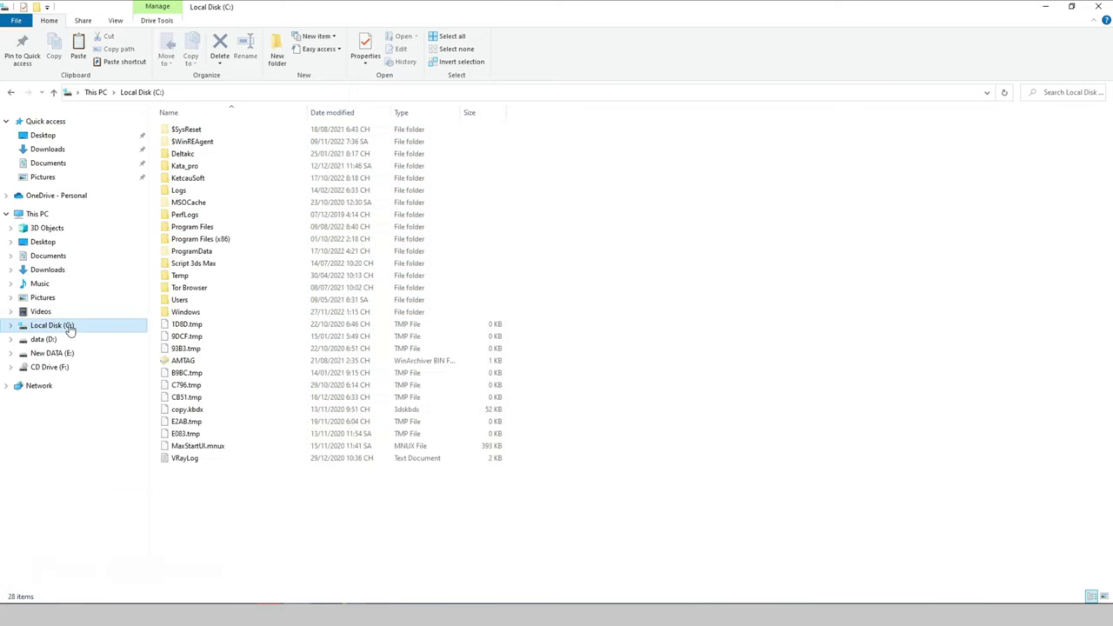
{"action": "double_click", "coordinate": [206, 228]}
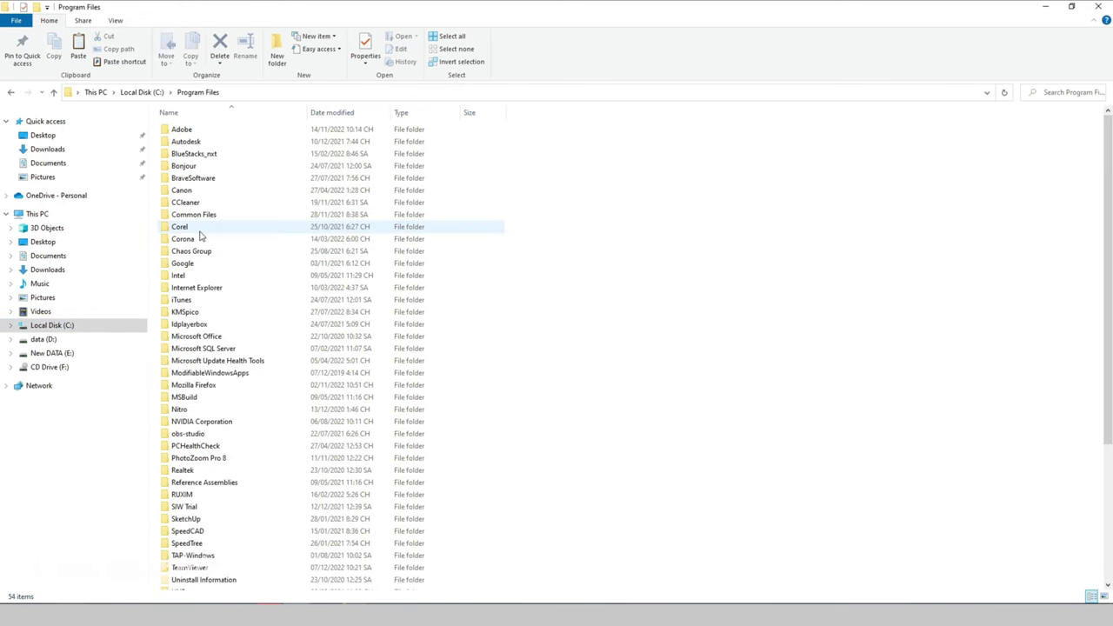
{"action": "double_click", "coordinate": [201, 139]}
{"action": "double_click", "coordinate": [201, 130]}
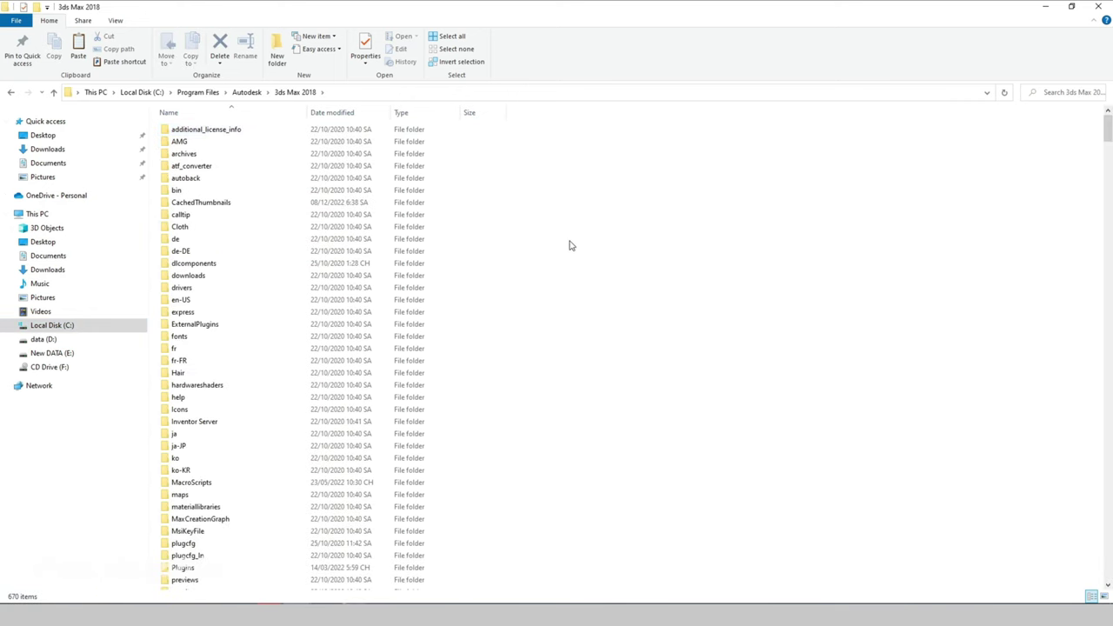
{"action": "key", "text": "s"}
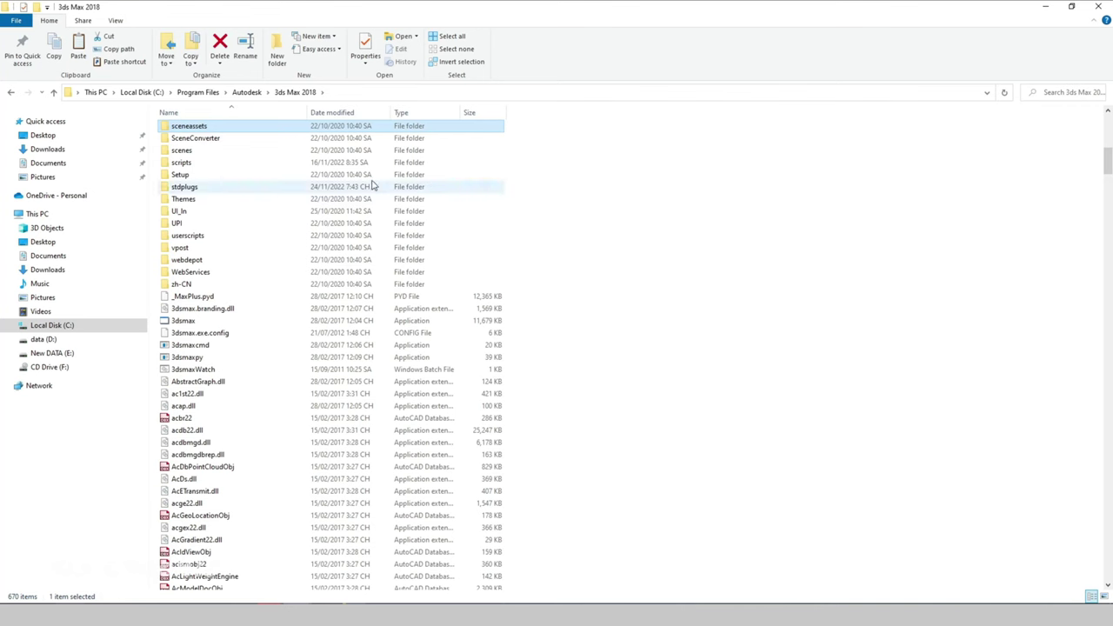
{"action": "double_click", "coordinate": [188, 165]}
{"action": "right_click", "coordinate": [612, 251]}
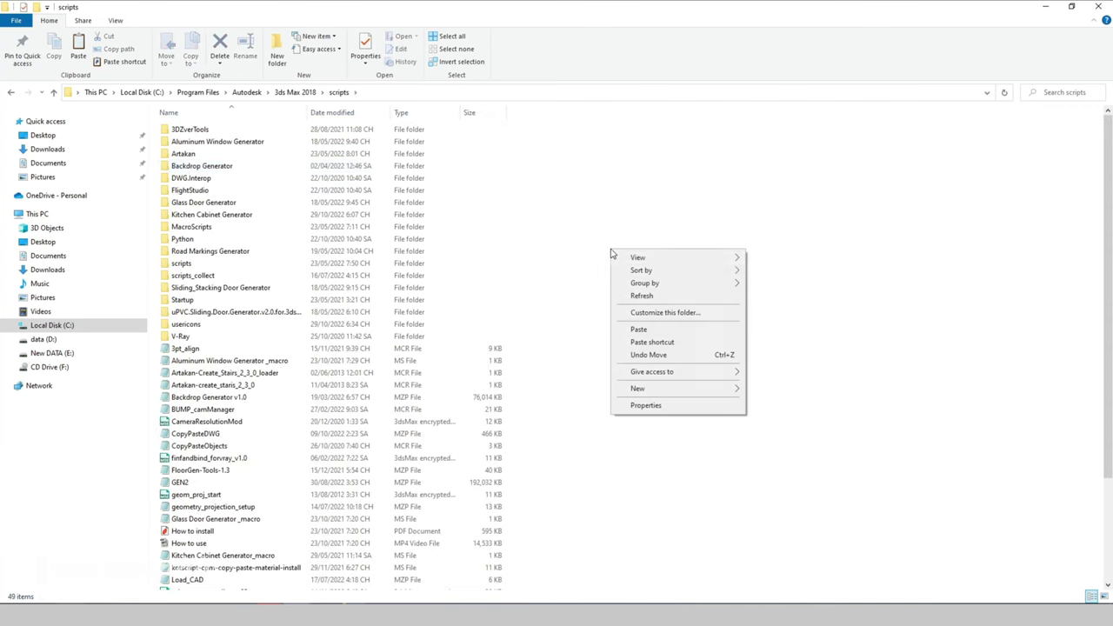
{"action": "left_click", "coordinate": [642, 329]}
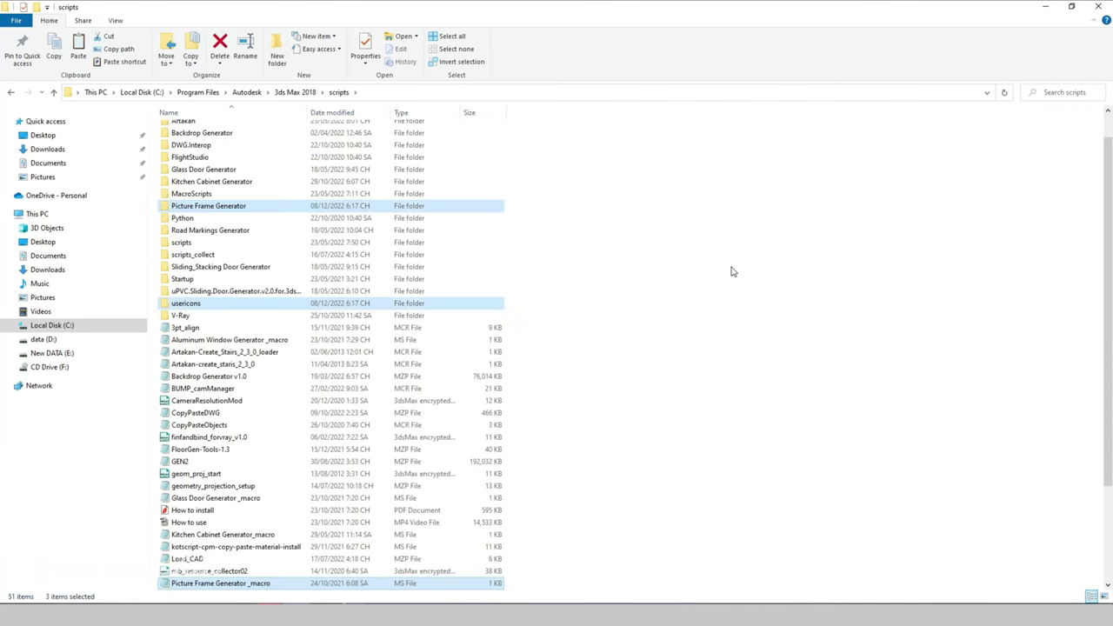
{"action": "key", "text": "F5"}
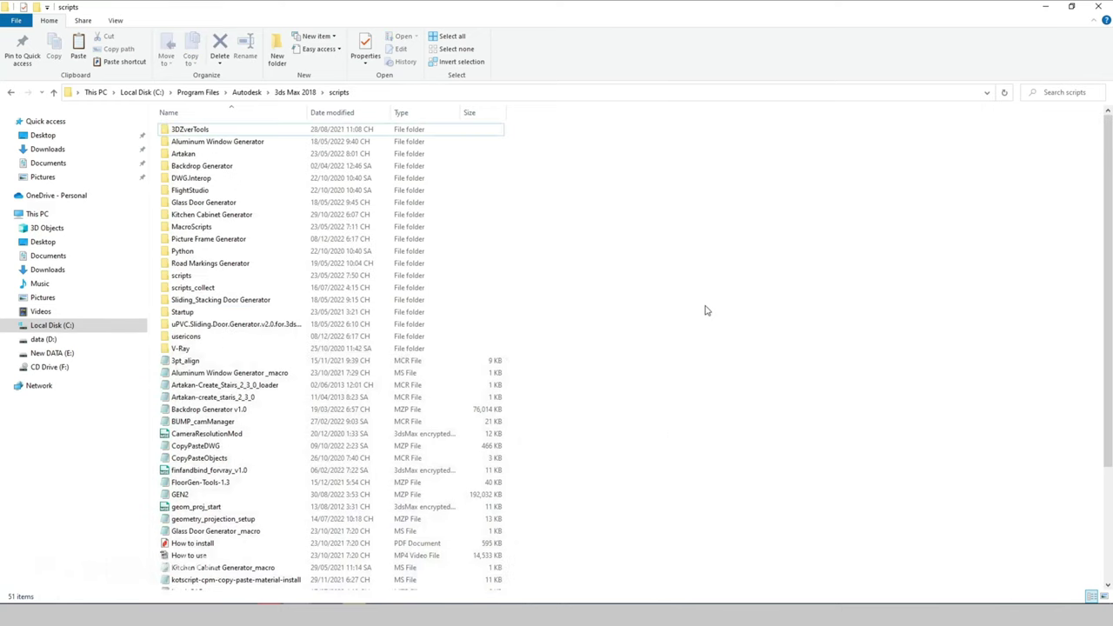
- Copy the usericons folder from the downloaded Picture Frame Generator folder
{"action": "left_click", "coordinate": [52, 150]}
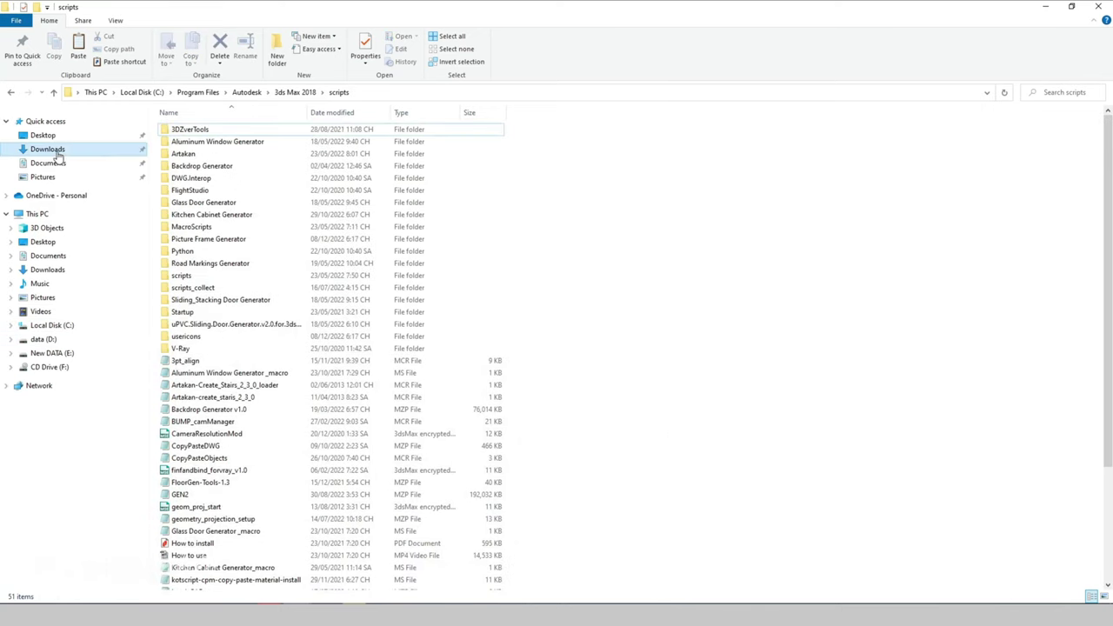
{"action": "double_click", "coordinate": [216, 148]}
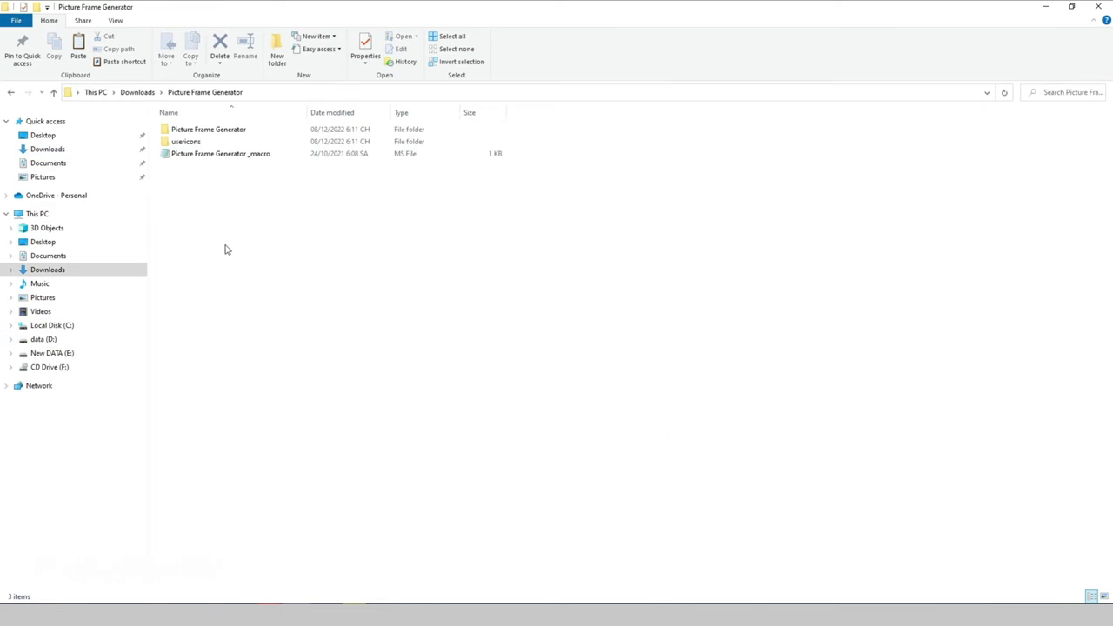
{"action": "left_click", "coordinate": [189, 142]}
{"action": "right_click", "coordinate": [189, 142]}
{"action": "left_click", "coordinate": [223, 437]}
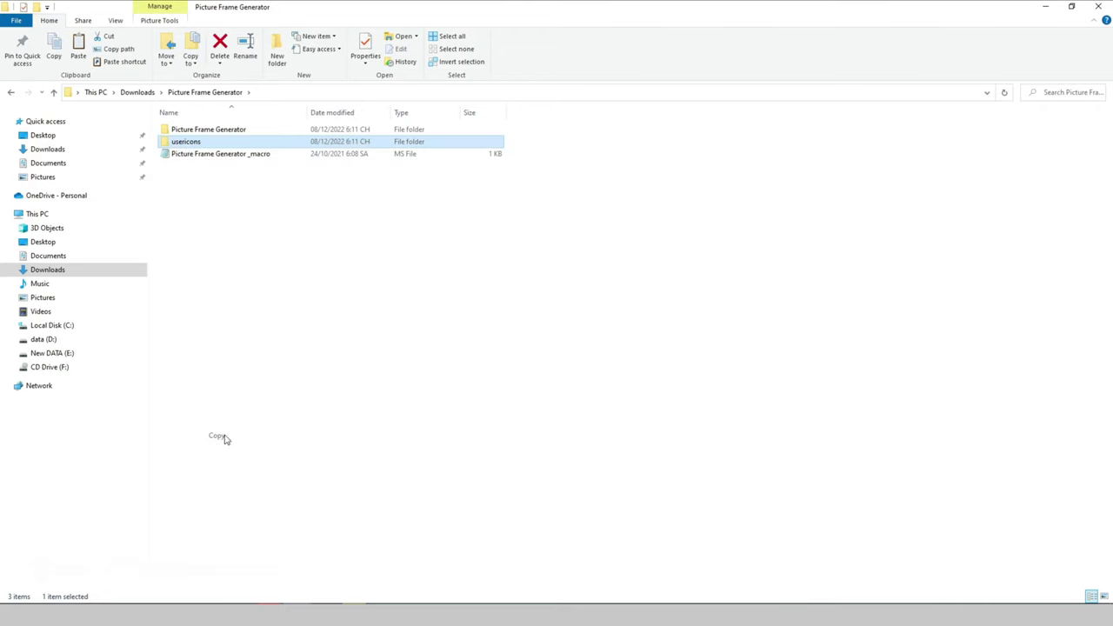
- Browse to the user profile's AppData\Local folder on drive C:
{"action": "left_click", "coordinate": [54, 326]}
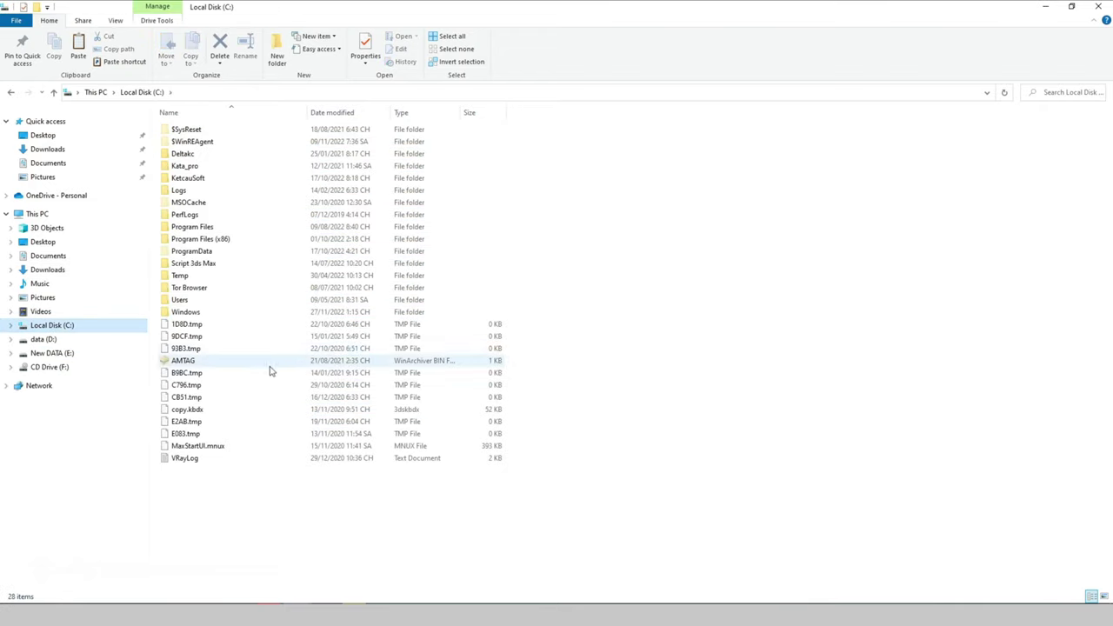
{"action": "double_click", "coordinate": [184, 301]}
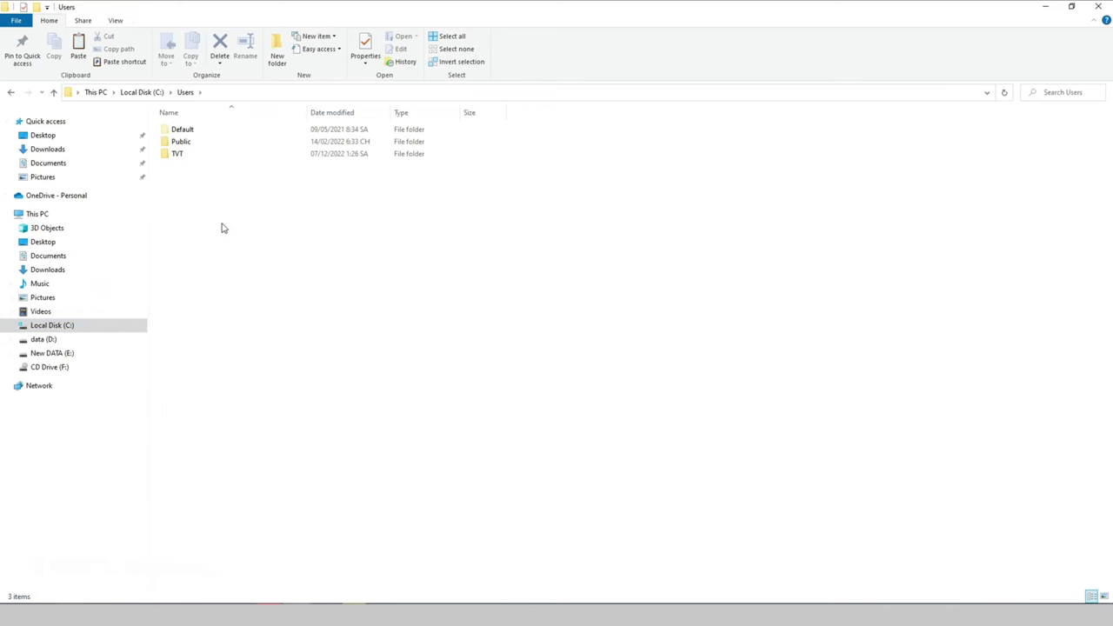
{"action": "double_click", "coordinate": [184, 154]}
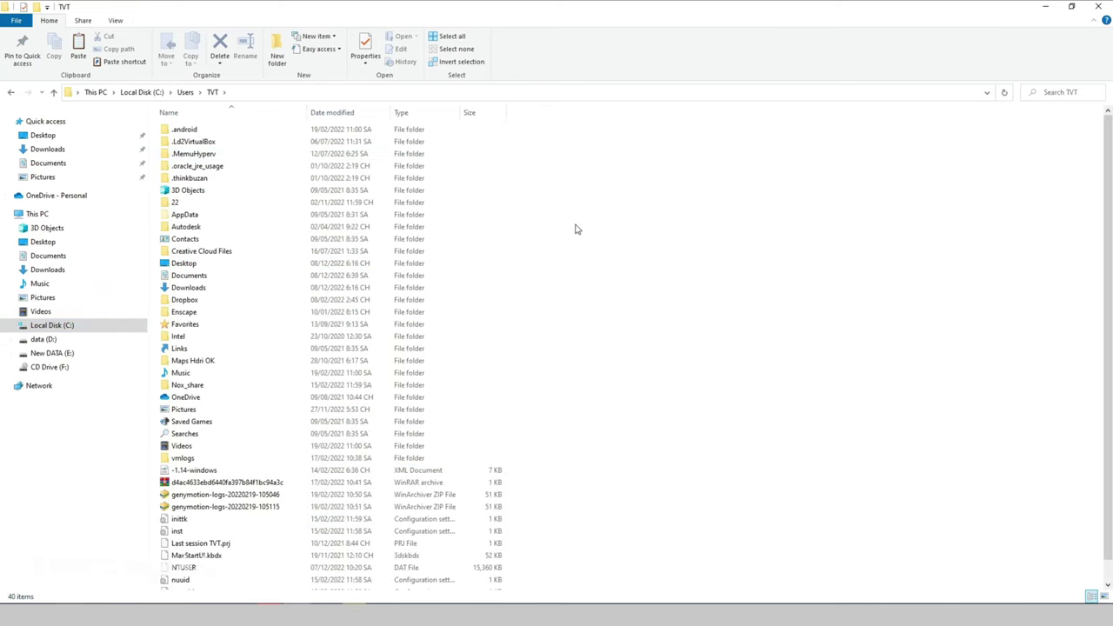
{"action": "key", "text": "a"}
{"action": "key", "text": "Return"}
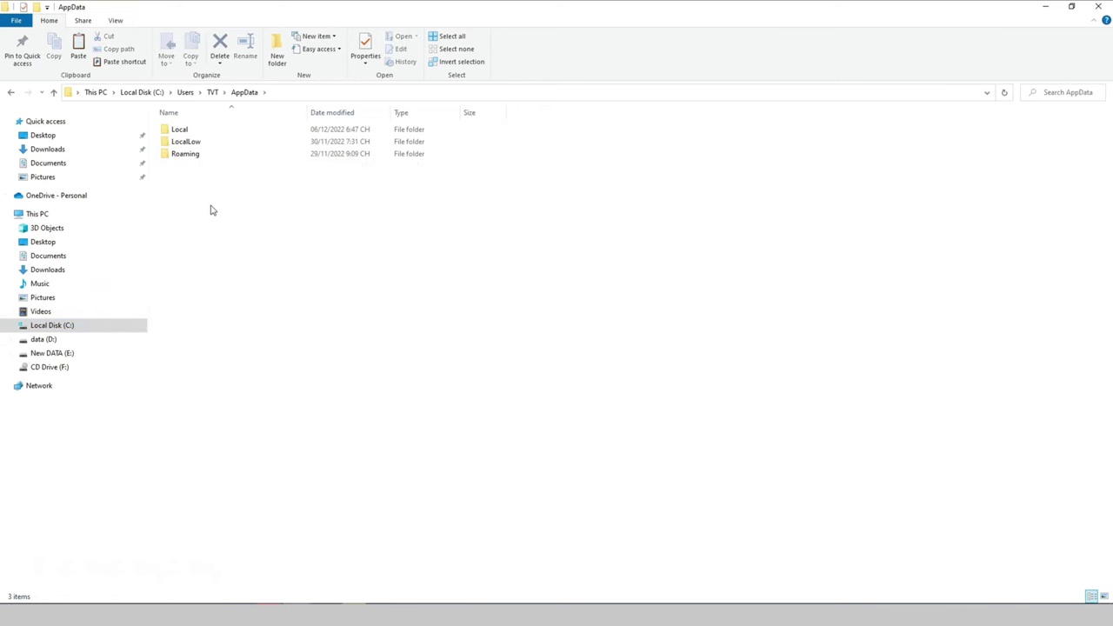
{"action": "key", "text": "l"}
{"action": "key", "text": "Return"}
- Open the Autodesk\3dsMax\2018 - 64bit\ENU folder
{"action": "key", "text": "a"}
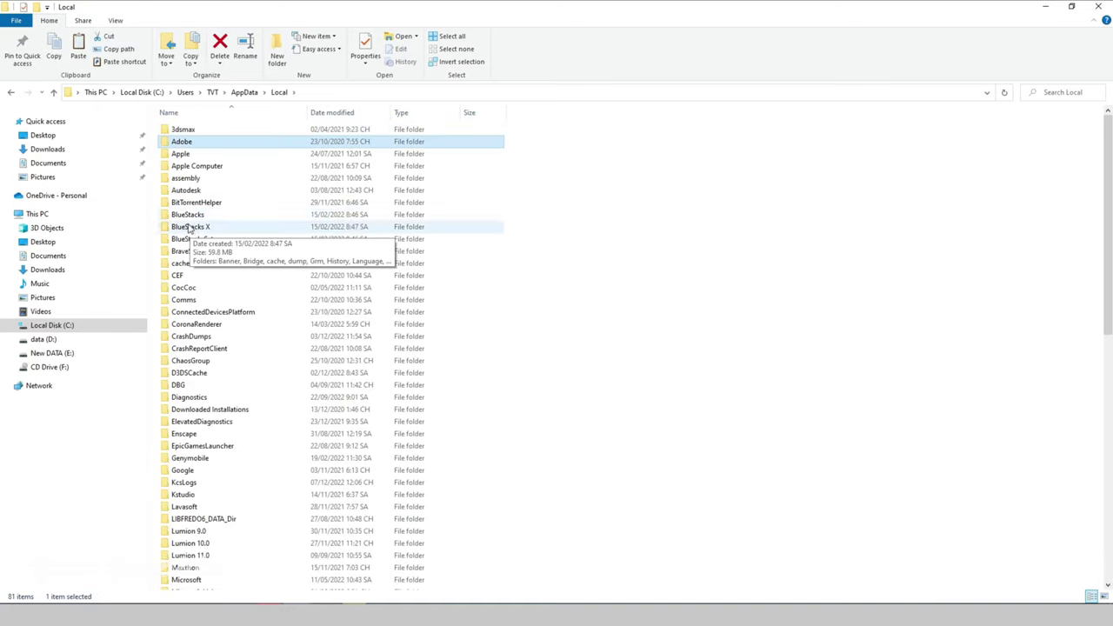
{"action": "double_click", "coordinate": [186, 189]}
{"action": "double_click", "coordinate": [191, 130]}
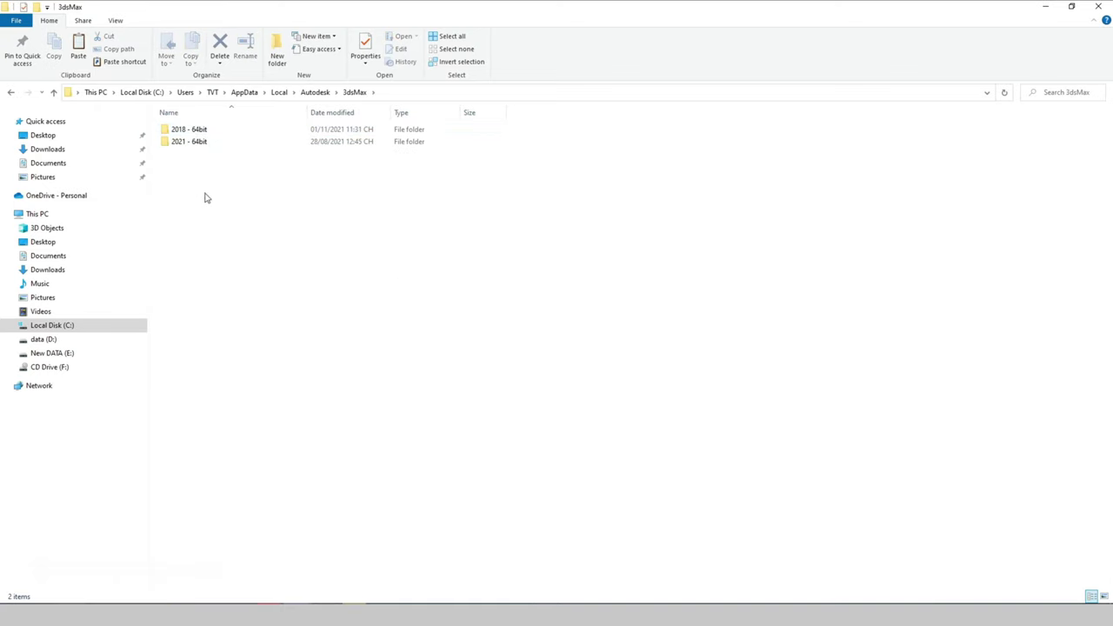
{"action": "left_click", "coordinate": [190, 144]}
{"action": "double_click", "coordinate": [186, 131]}
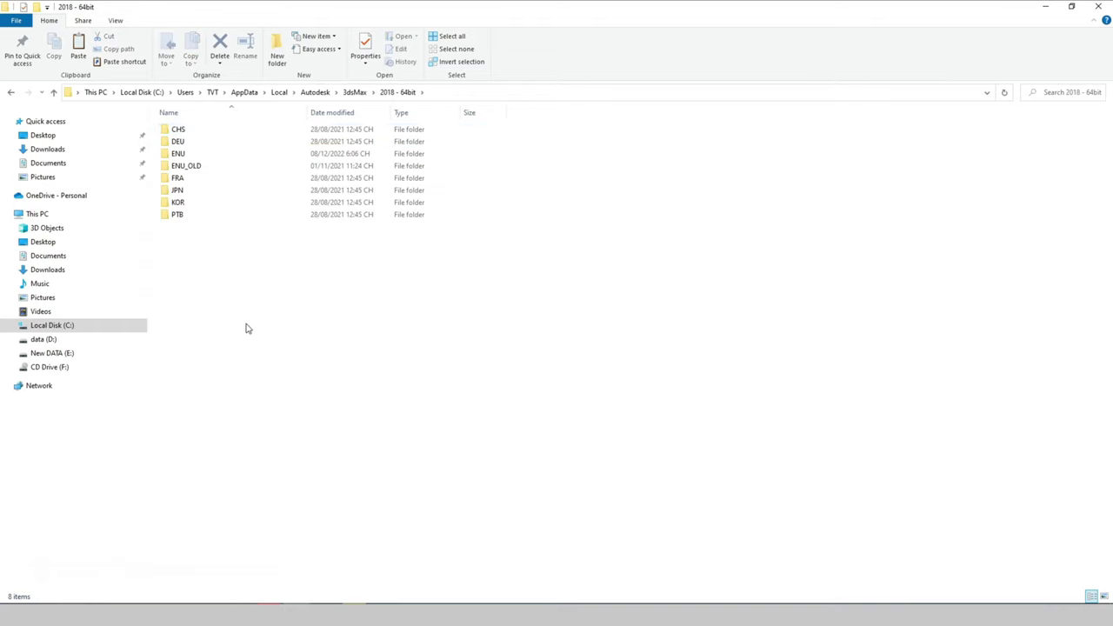
{"action": "left_click", "coordinate": [10, 92]}
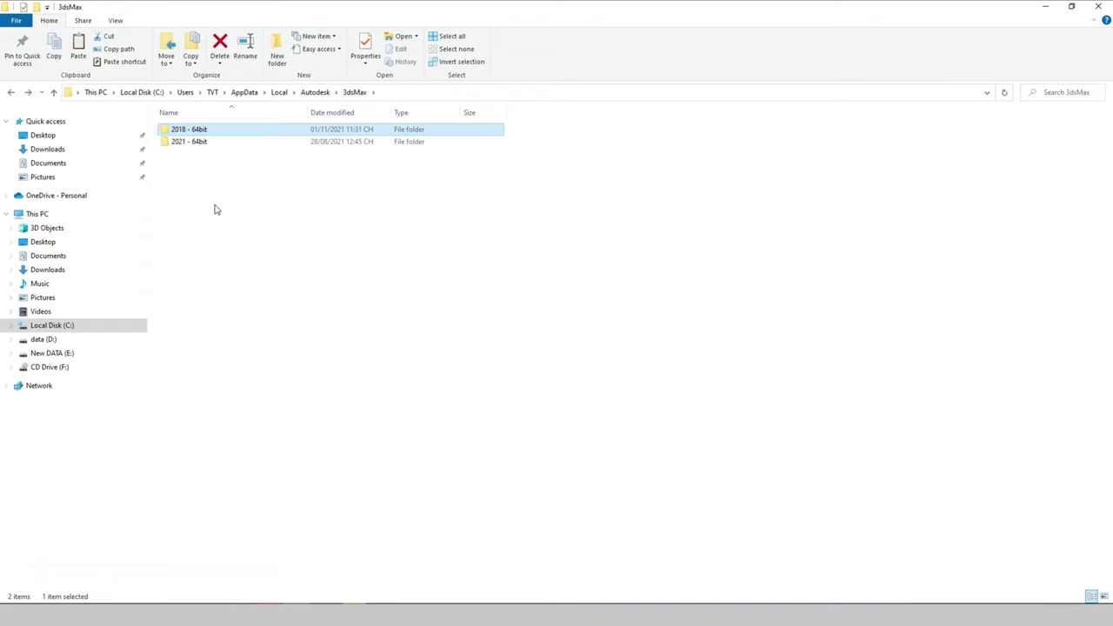
{"action": "double_click", "coordinate": [193, 130]}
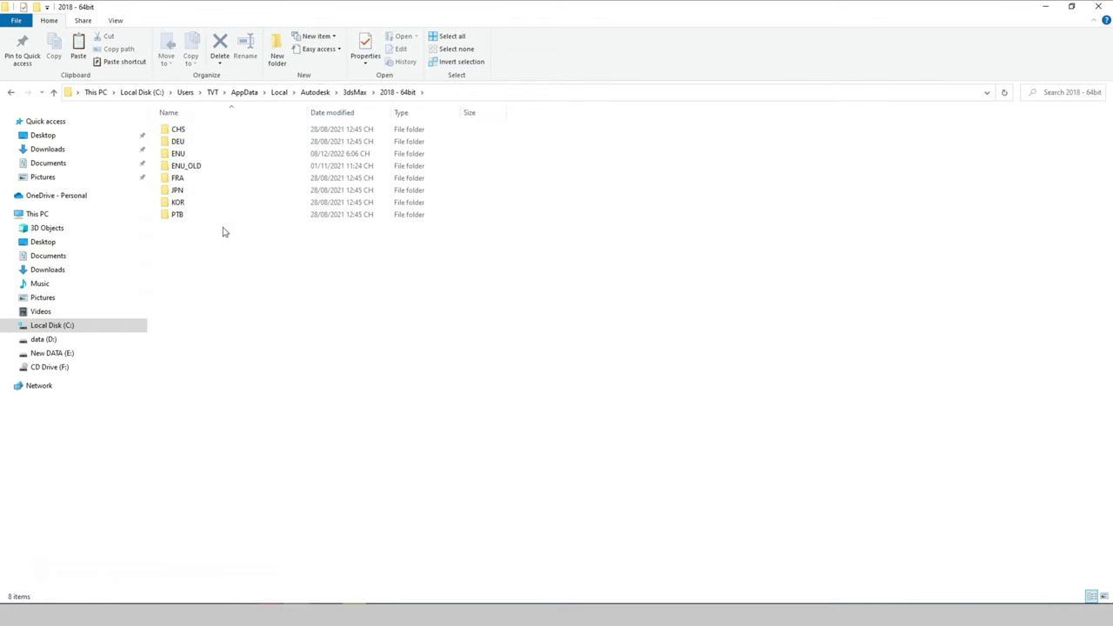
{"action": "double_click", "coordinate": [183, 153]}
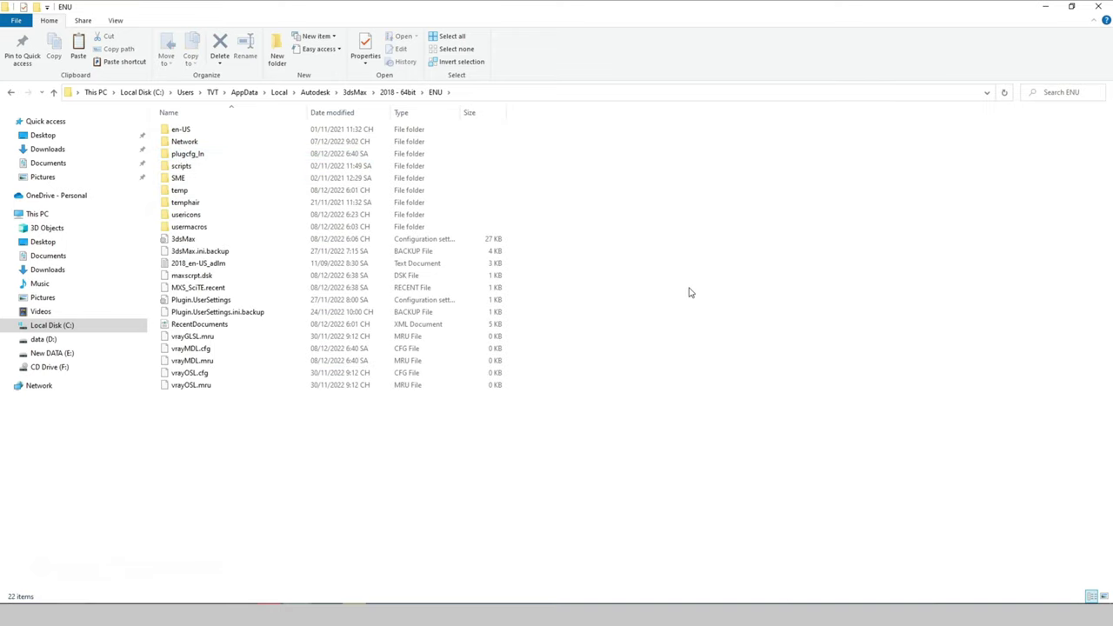
- Paste usericons into ENU and check that the icons are inside
{"action": "right_click", "coordinate": [435, 465]}
{"action": "left_click", "coordinate": [478, 397]}
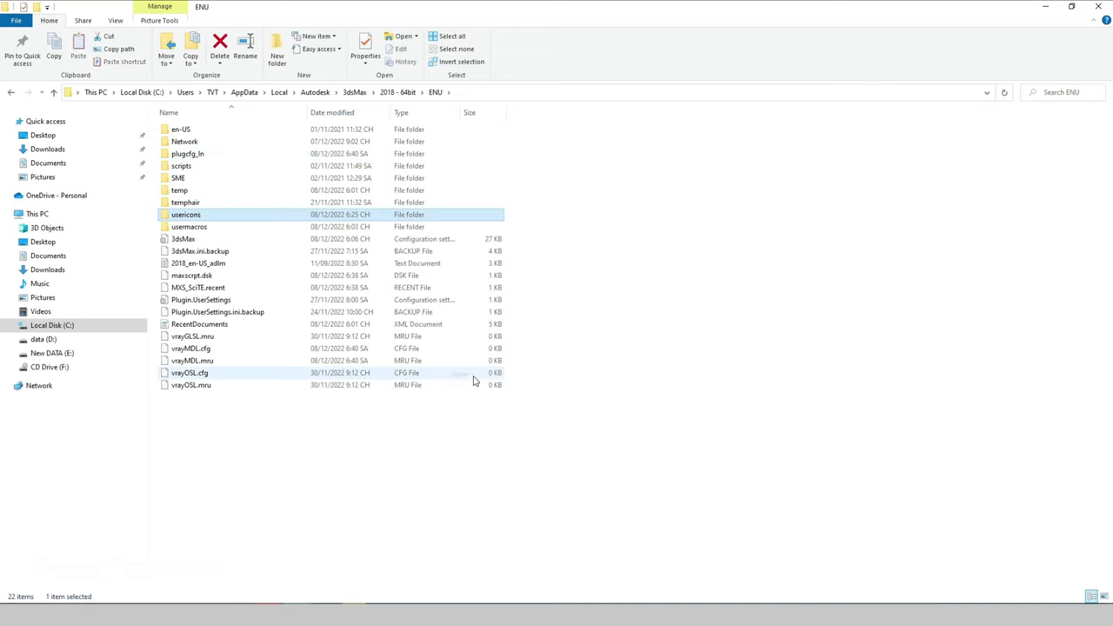
{"action": "double_click", "coordinate": [208, 216]}
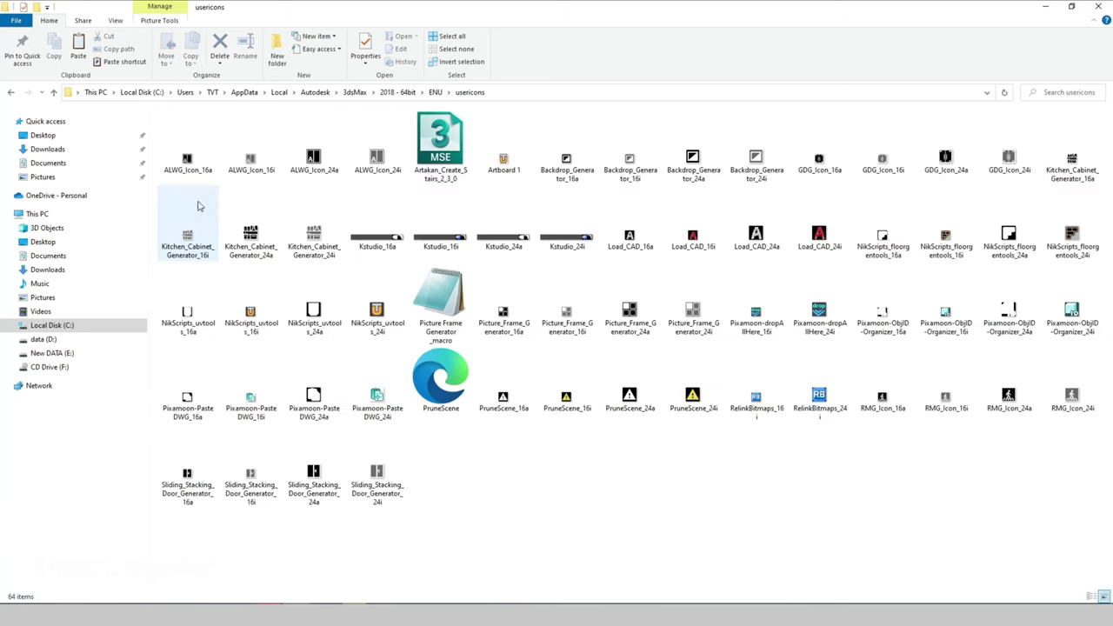
{"action": "left_click", "coordinate": [10, 93]}
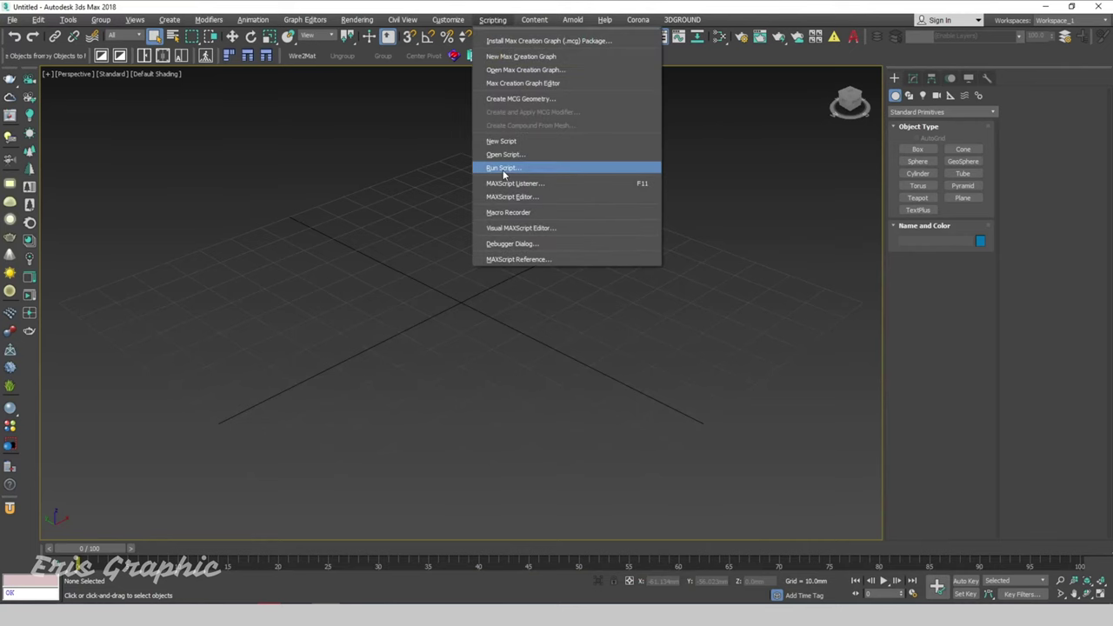
- Run the 'Picture Frame Generator _macro' script and switch back to four viewports
{"action": "left_click", "coordinate": [501, 169]}
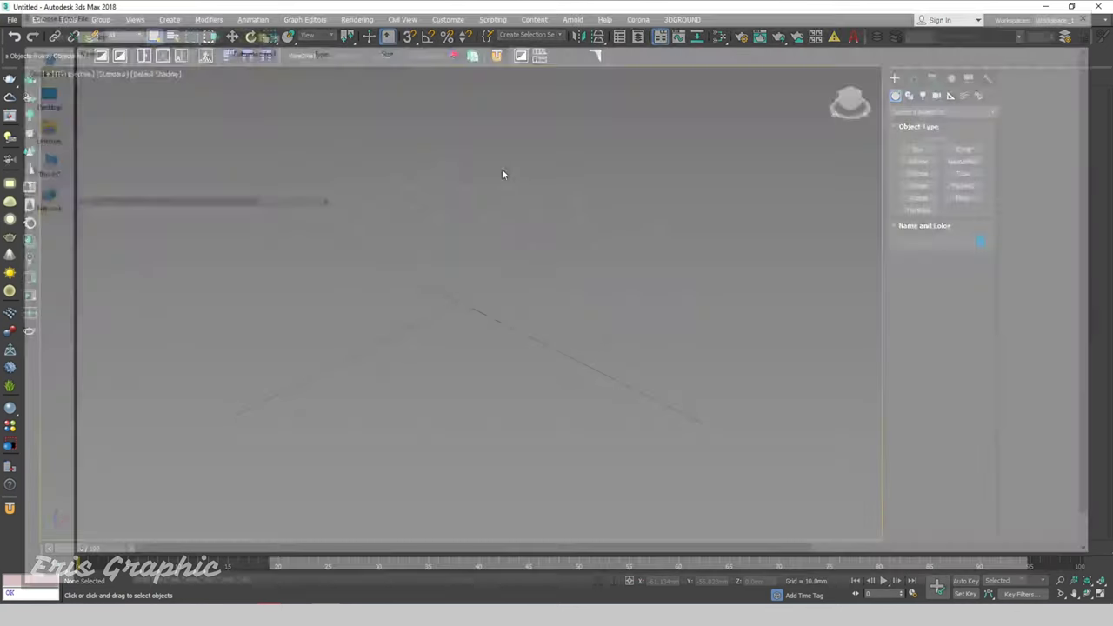
{"action": "key", "text": "p"}
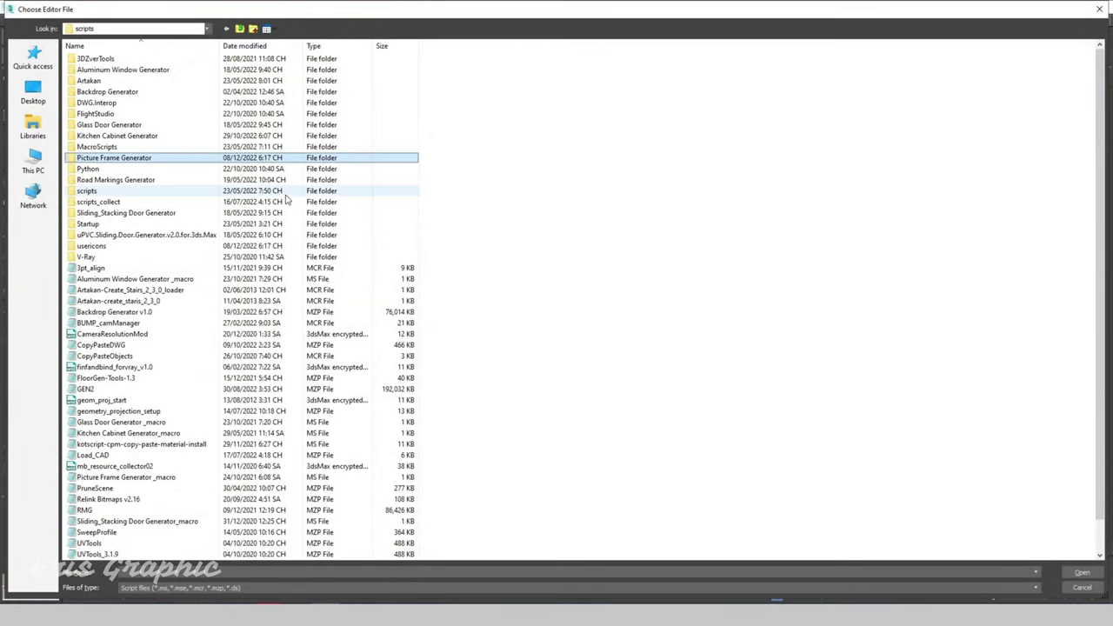
{"action": "key", "text": "p"}
{"action": "key", "text": "p"}
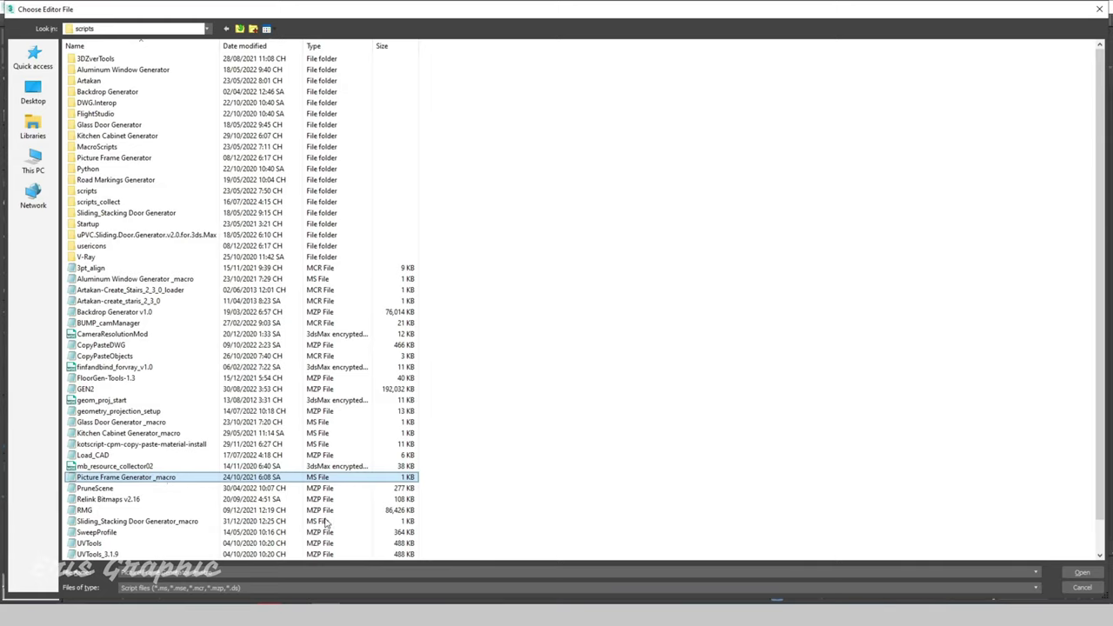
{"action": "left_click", "coordinate": [1081, 574]}
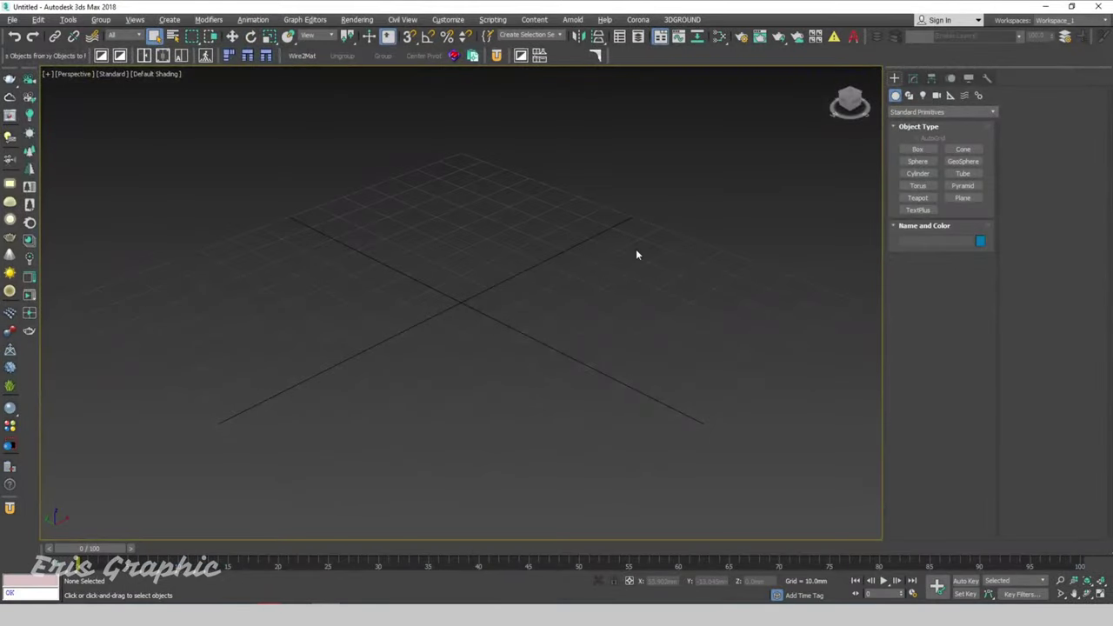
{"action": "key", "text": "alt+w"}
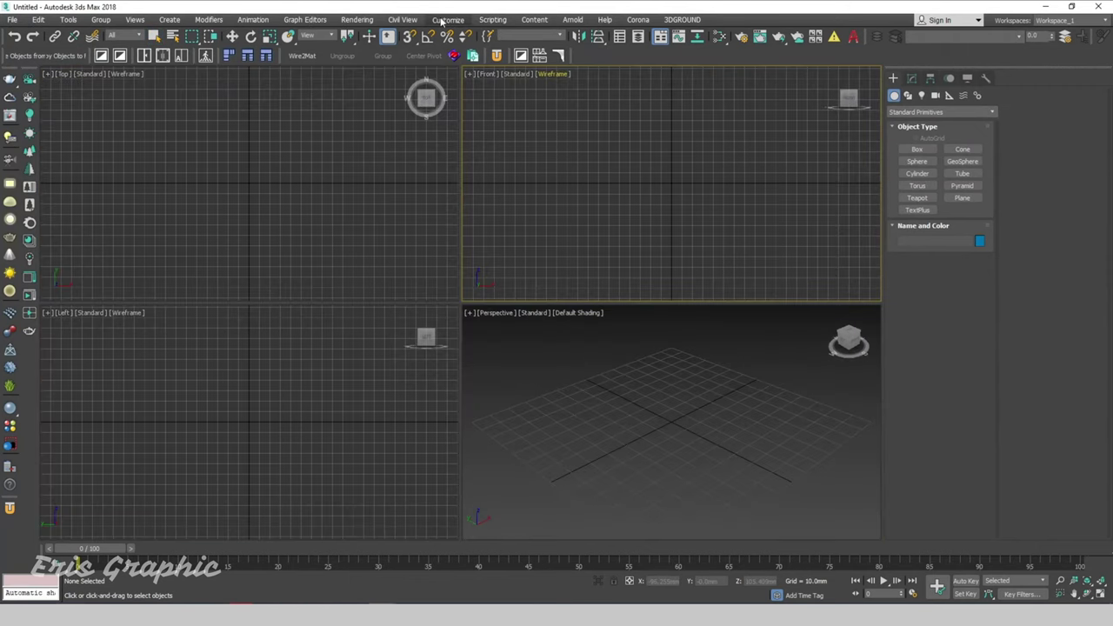
- In Customize User Interface > Toolbars, list All Commands and select Picture Frame Generator
{"action": "left_click", "coordinate": [445, 20]}
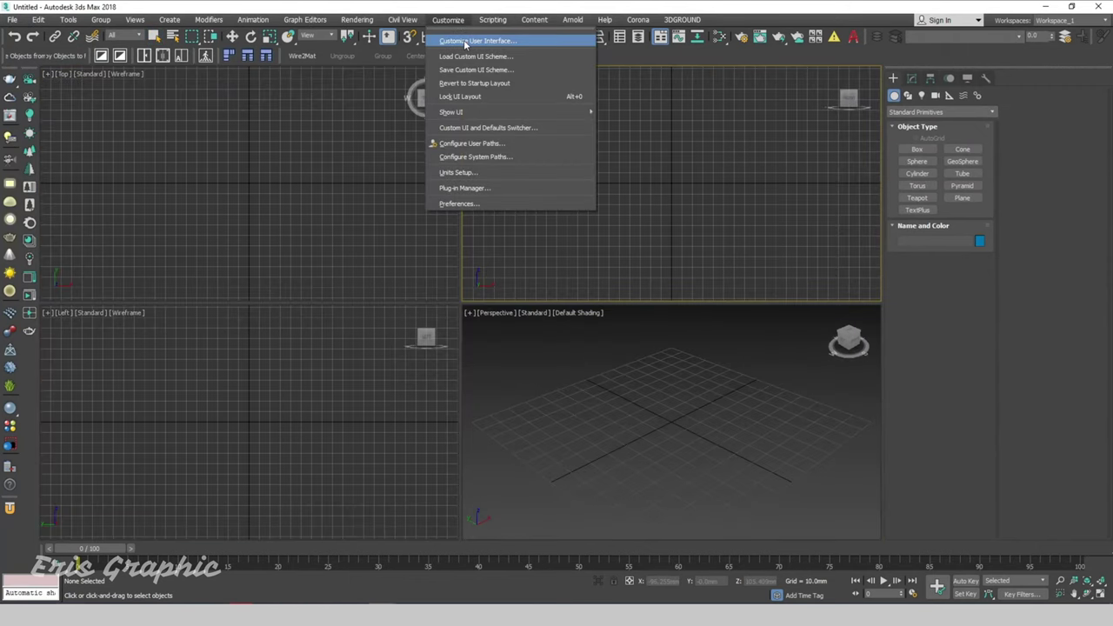
{"action": "left_click", "coordinate": [465, 42]}
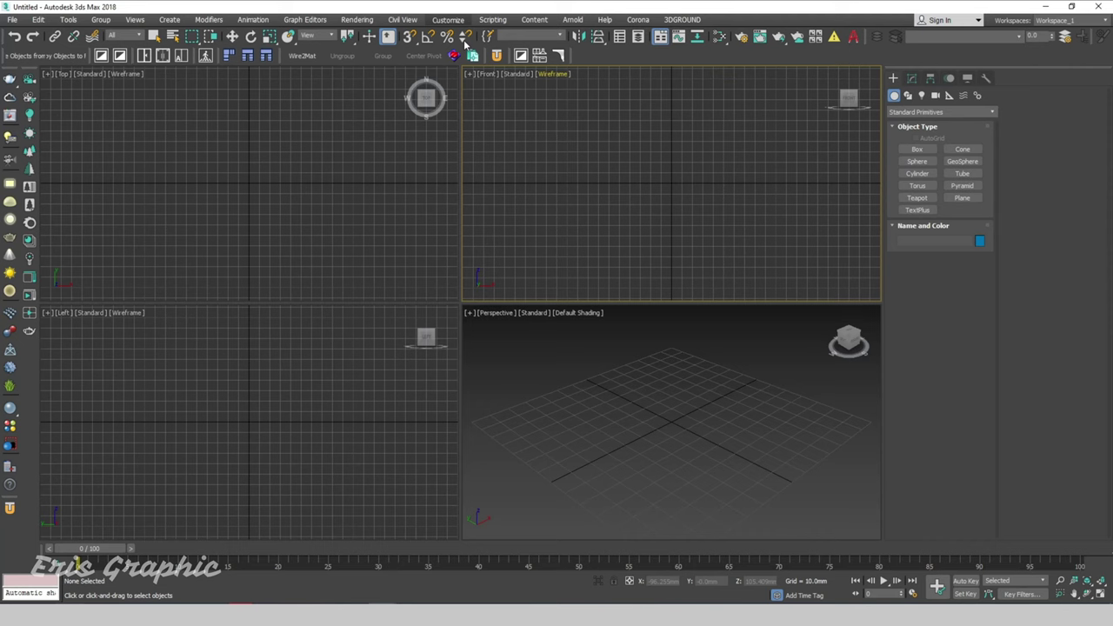
{"action": "left_click", "coordinate": [479, 143]}
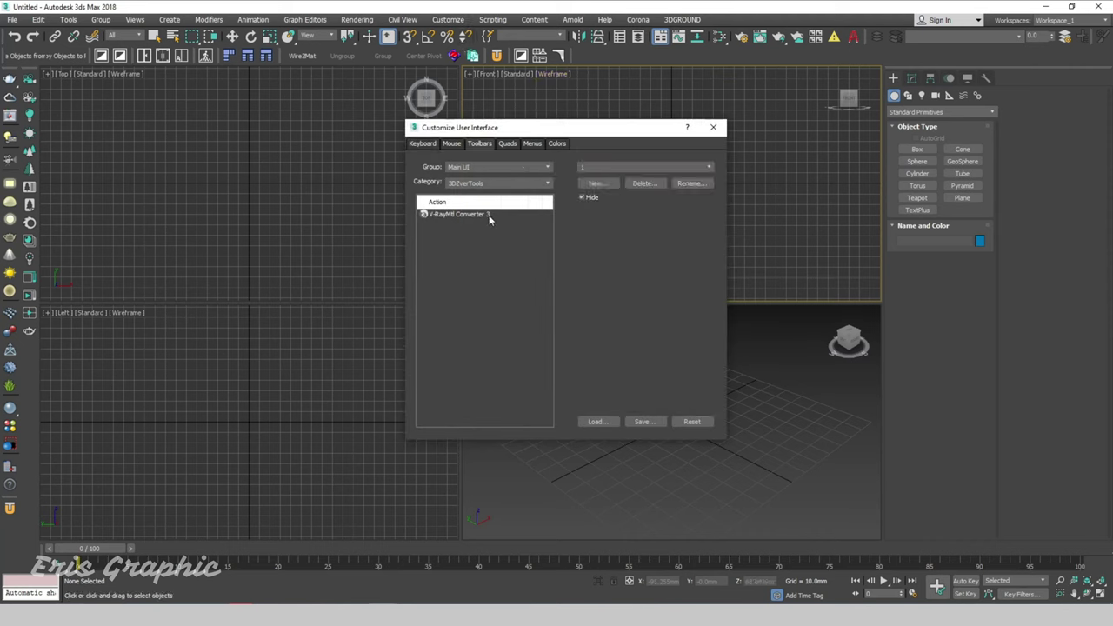
{"action": "left_click", "coordinate": [490, 183]}
{"action": "left_click", "coordinate": [488, 203]}
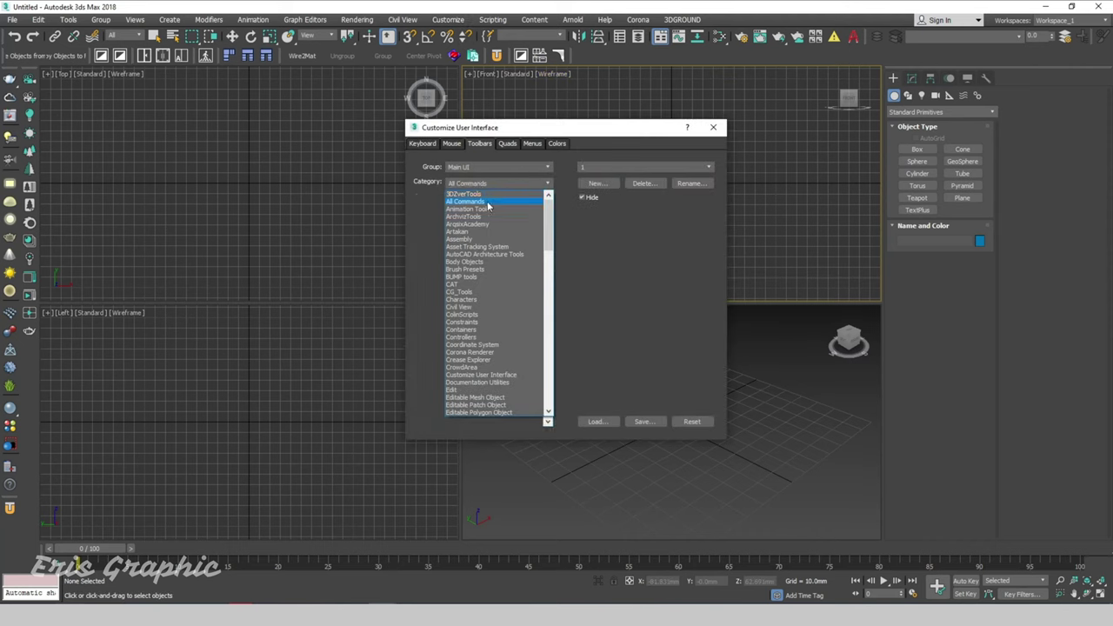
{"action": "key", "text": "p"}
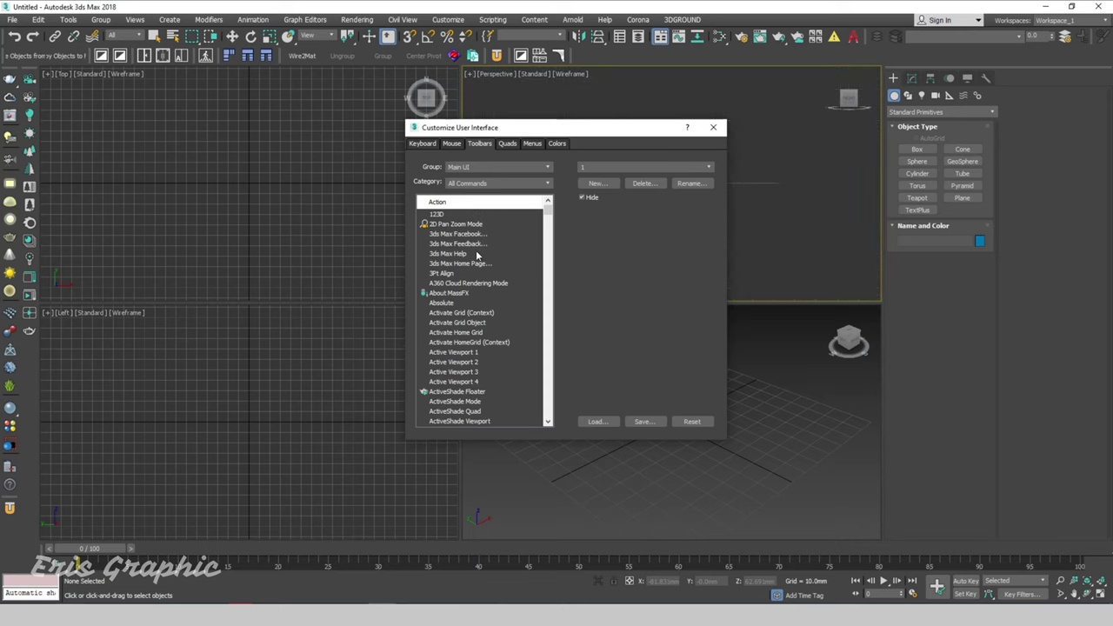
{"action": "key", "text": "p"}
{"action": "scroll", "coordinate": [472, 241], "scroll_direction": "down", "scroll_amount": 5}
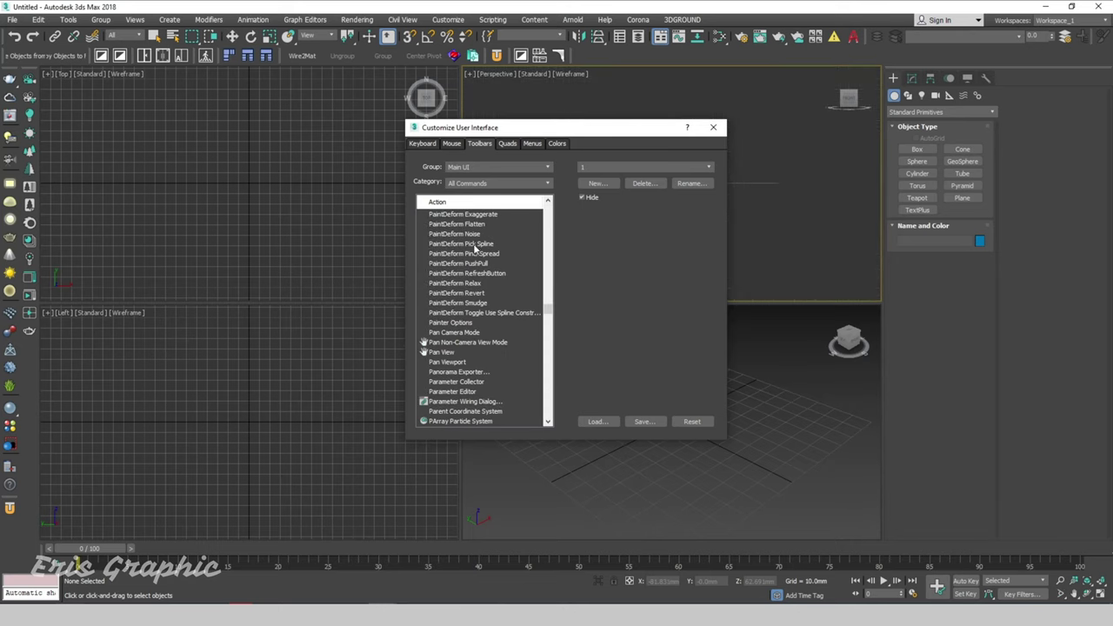
{"action": "scroll", "coordinate": [472, 242], "scroll_direction": "down", "scroll_amount": 5}
{"action": "scroll", "coordinate": [477, 241], "scroll_direction": "down", "scroll_amount": 5}
{"action": "scroll", "coordinate": [476, 240], "scroll_direction": "down", "scroll_amount": 5}
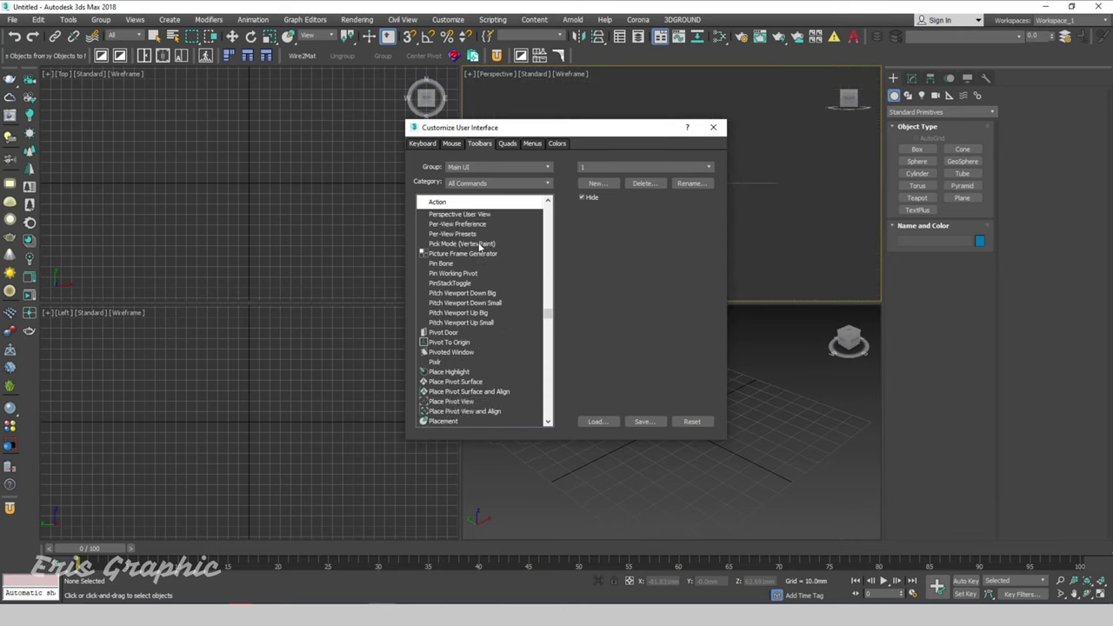
{"action": "left_click", "coordinate": [469, 253]}
- Create a new toolbar with the Picture Frame Generator command and dock it into the main toolbar
{"action": "left_click_drag", "start_coordinate": [515, 127], "coordinate": [698, 131]}
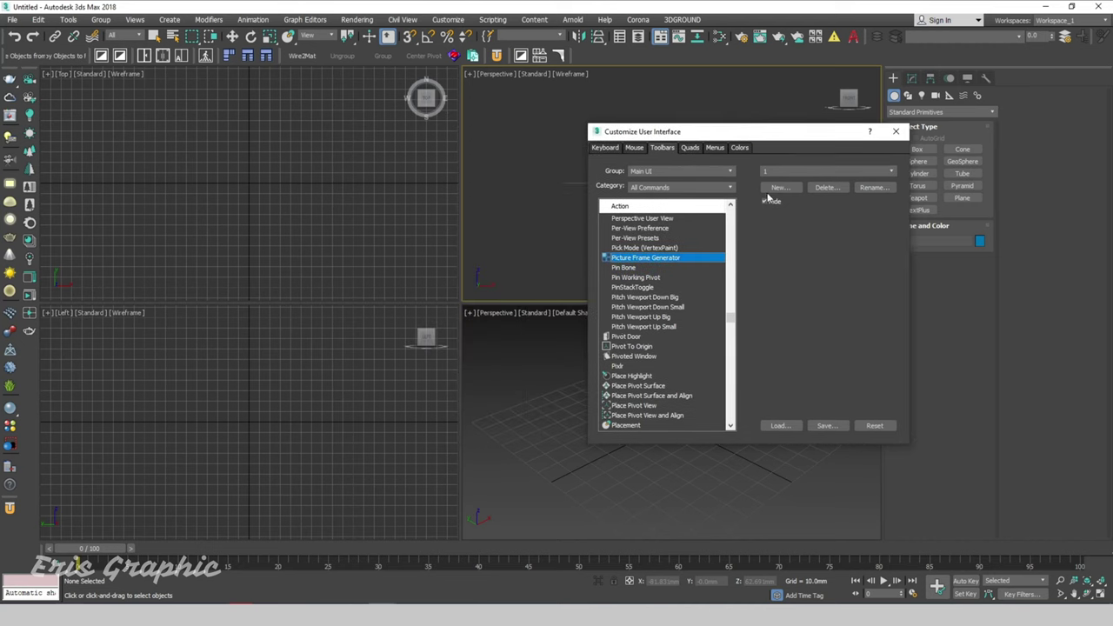
{"action": "left_click", "coordinate": [779, 188]}
{"action": "left_click_drag", "start_coordinate": [725, 253], "coordinate": [393, 172]}
{"action": "type", "text": "PICTURE FRAME"}
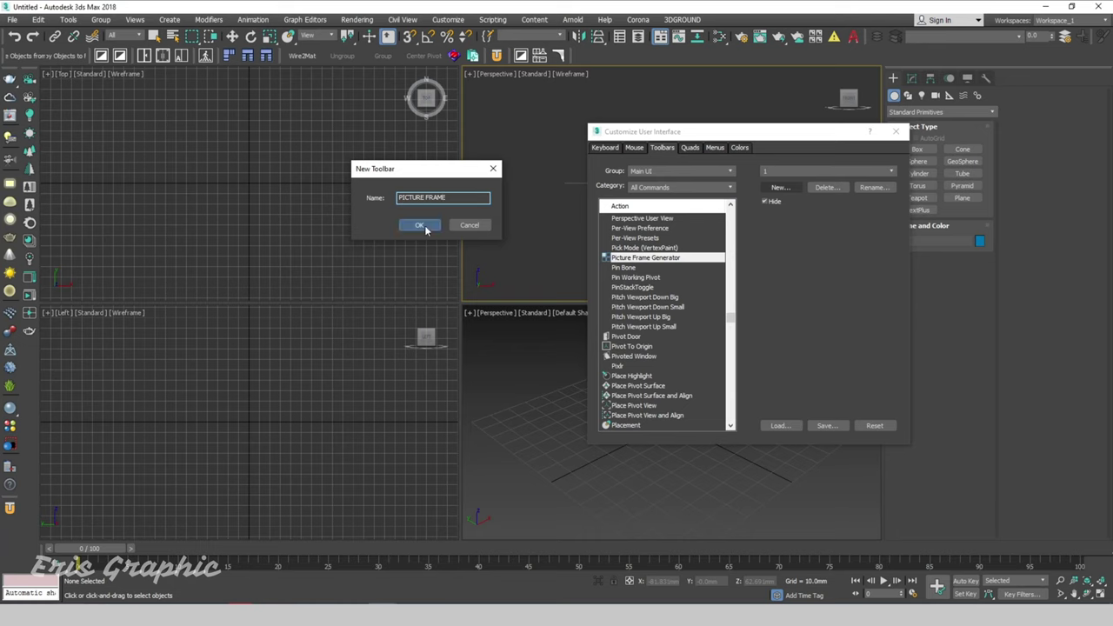
{"action": "left_click", "coordinate": [419, 224]}
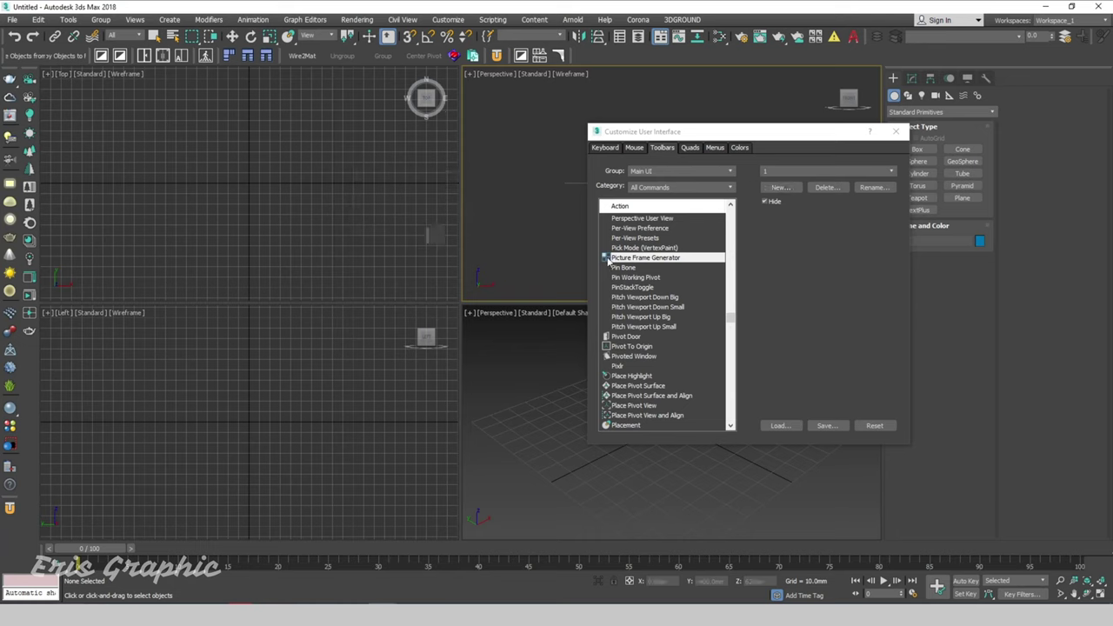
{"action": "left_click_drag", "start_coordinate": [608, 261], "coordinate": [439, 236]}
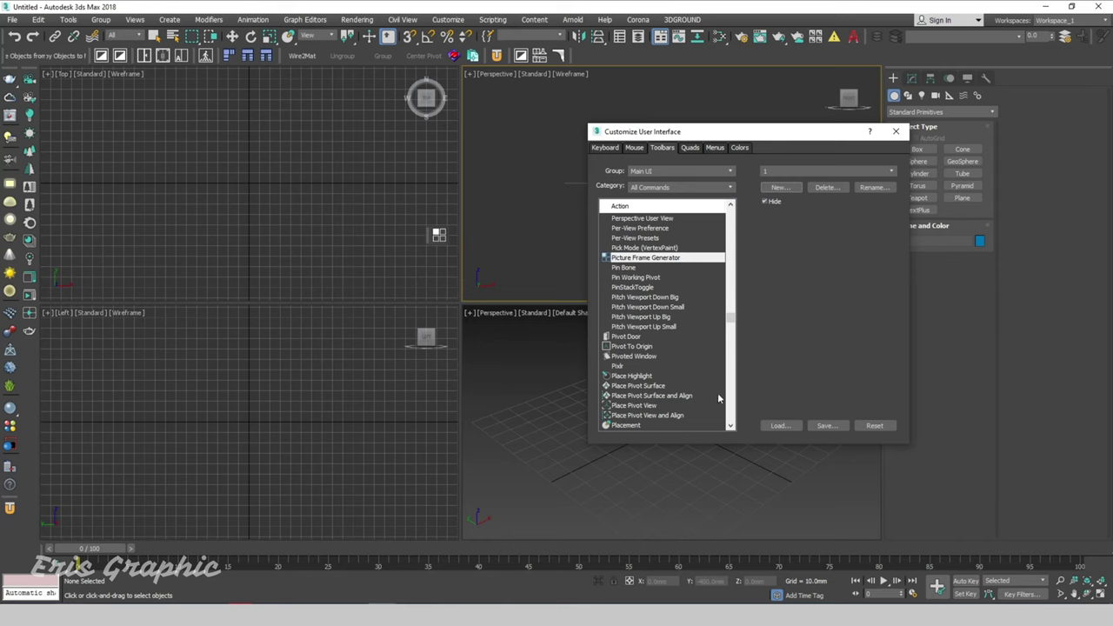
{"action": "left_click_drag", "start_coordinate": [439, 231], "coordinate": [581, 66]}
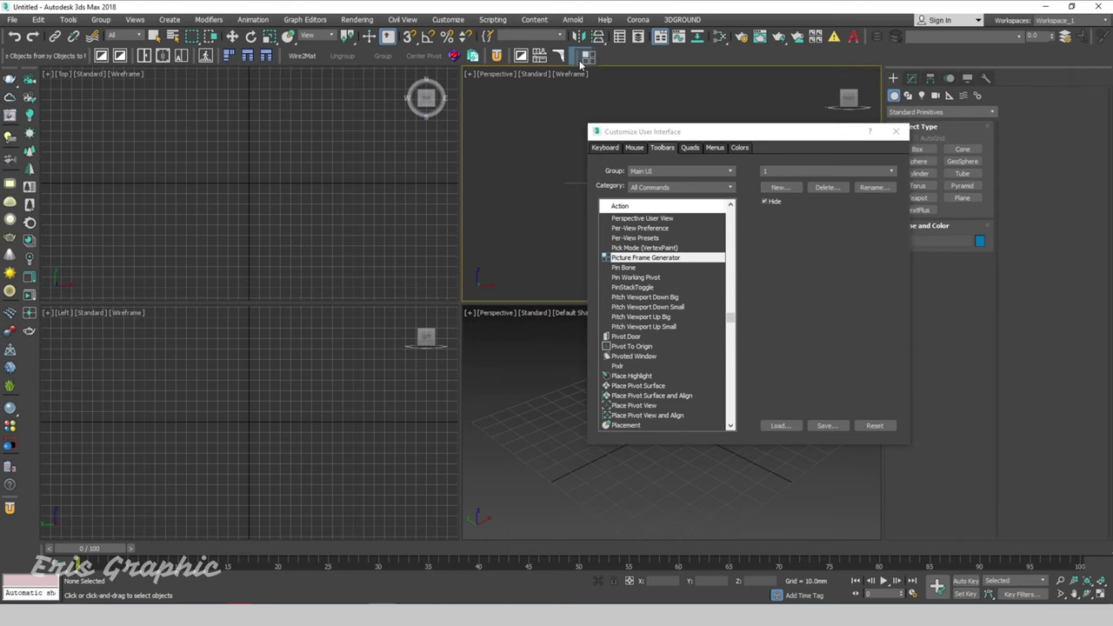
{"action": "left_click", "coordinate": [895, 131]}
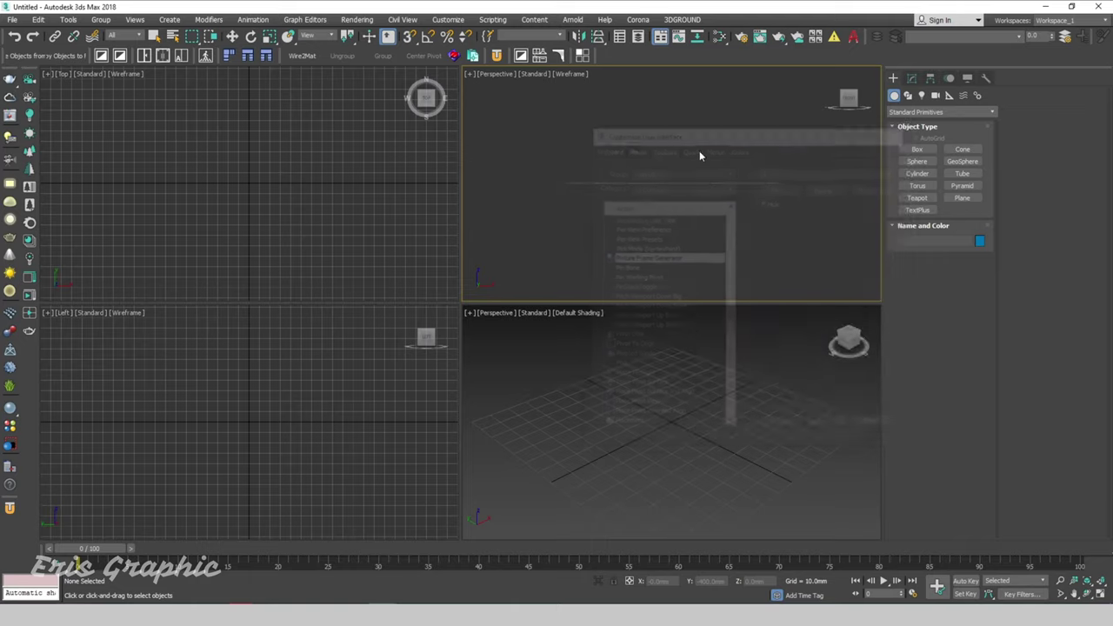
- Maximize the Perspective viewport and launch Picture Frame Generator from the new toolbar button
{"action": "left_click", "coordinate": [606, 124]}
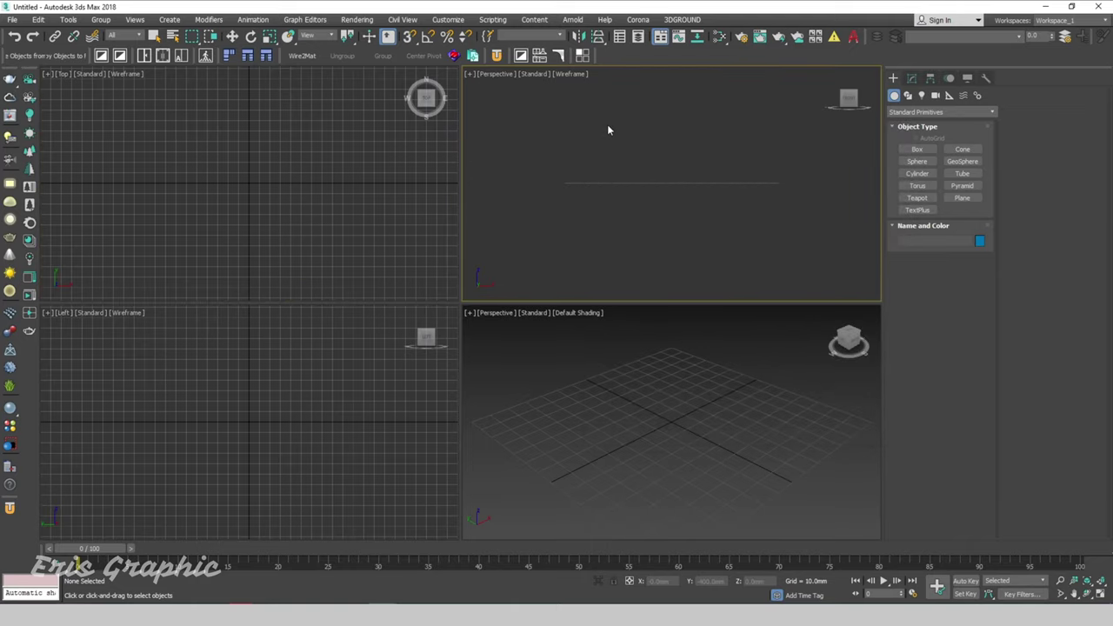
{"action": "key", "text": "alt+w"}
{"action": "left_click", "coordinate": [583, 56]}
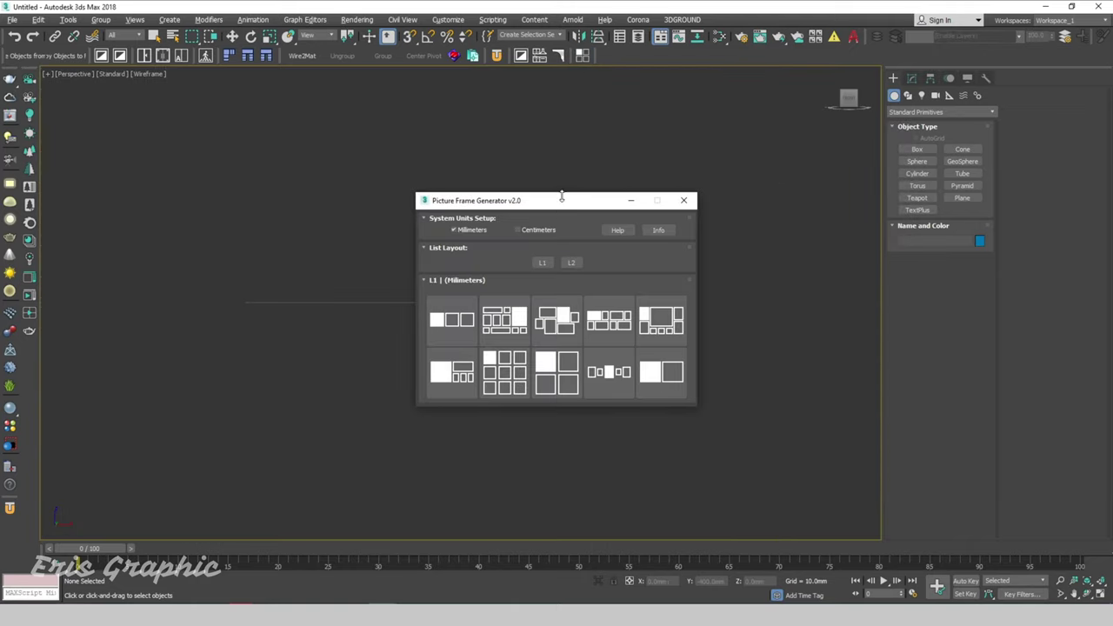
{"action": "left_click_drag", "start_coordinate": [559, 198], "coordinate": [655, 127]}
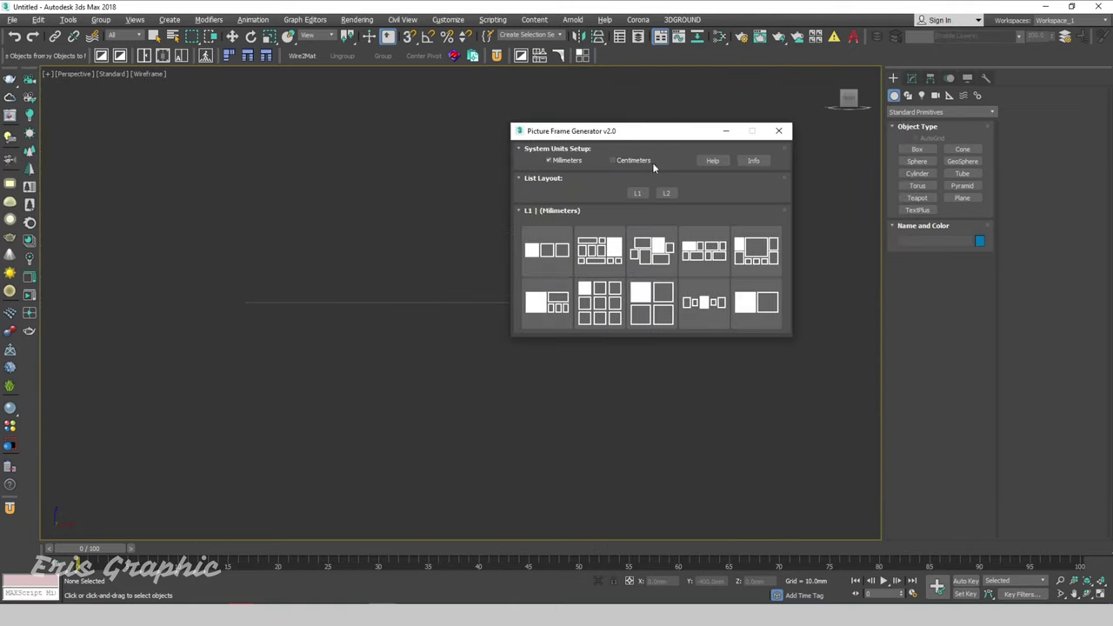
- Preview the three-frame Layout01 and 2x2 Layout08 presets, then collapse the Layout01 parameters
{"action": "left_click", "coordinate": [526, 182]}
{"action": "left_click", "coordinate": [527, 181]}
{"action": "left_click", "coordinate": [517, 213]}
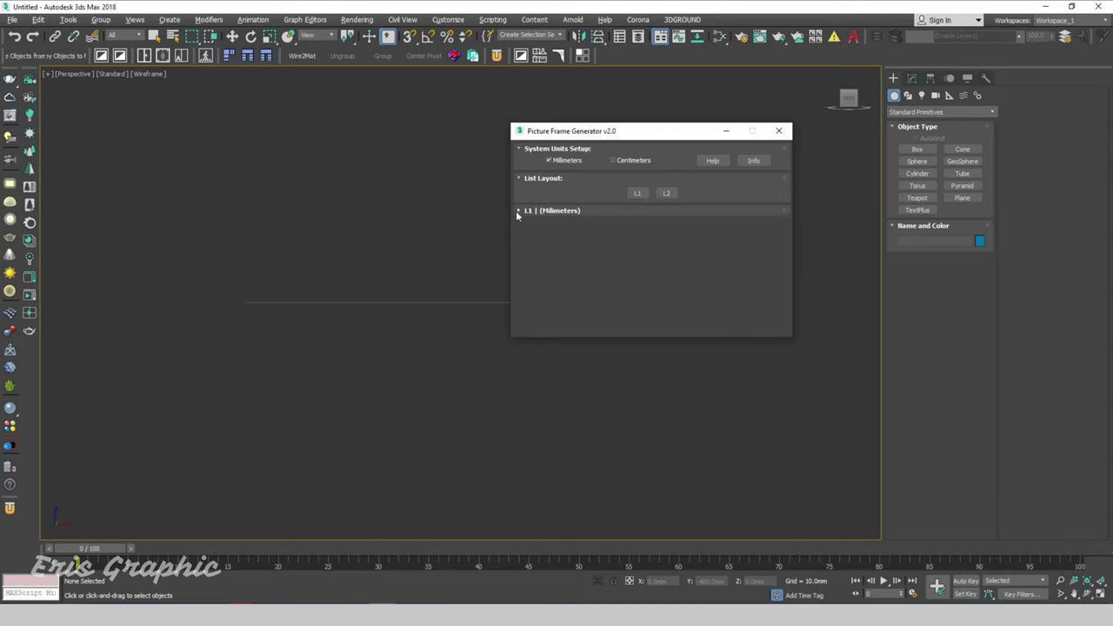
{"action": "left_click", "coordinate": [517, 215]}
{"action": "left_click", "coordinate": [547, 249]}
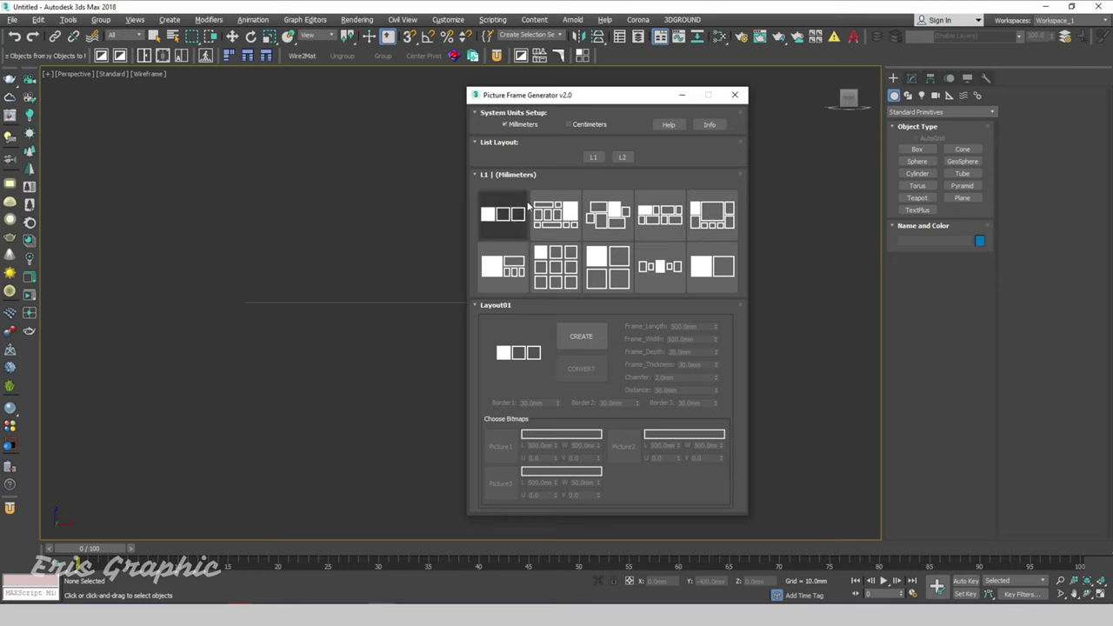
{"action": "left_click", "coordinate": [598, 274]}
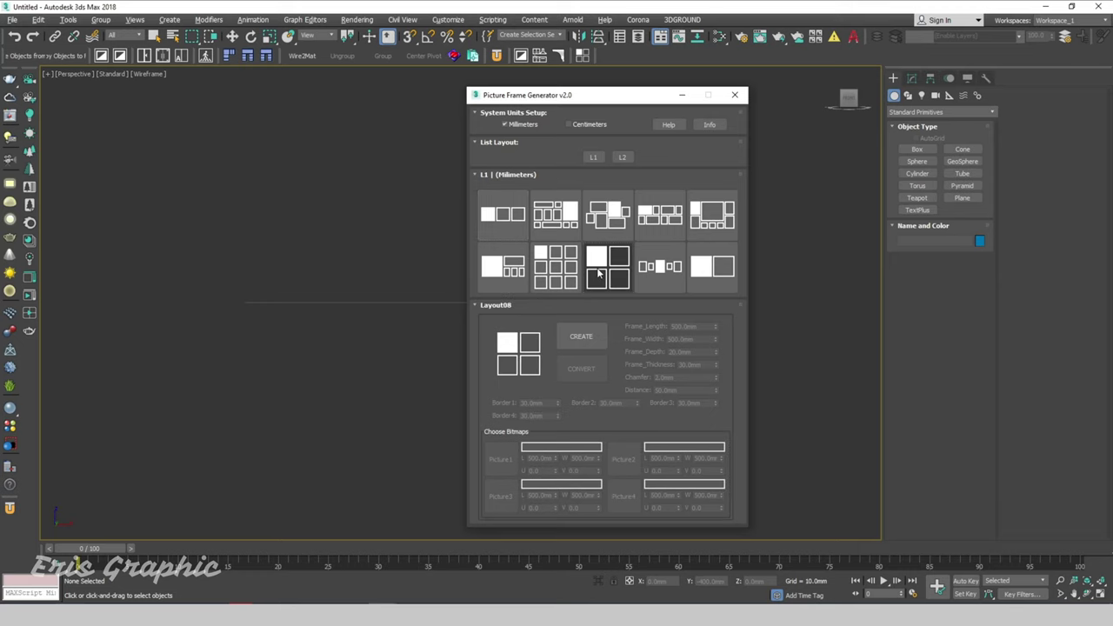
{"action": "left_click", "coordinate": [503, 214]}
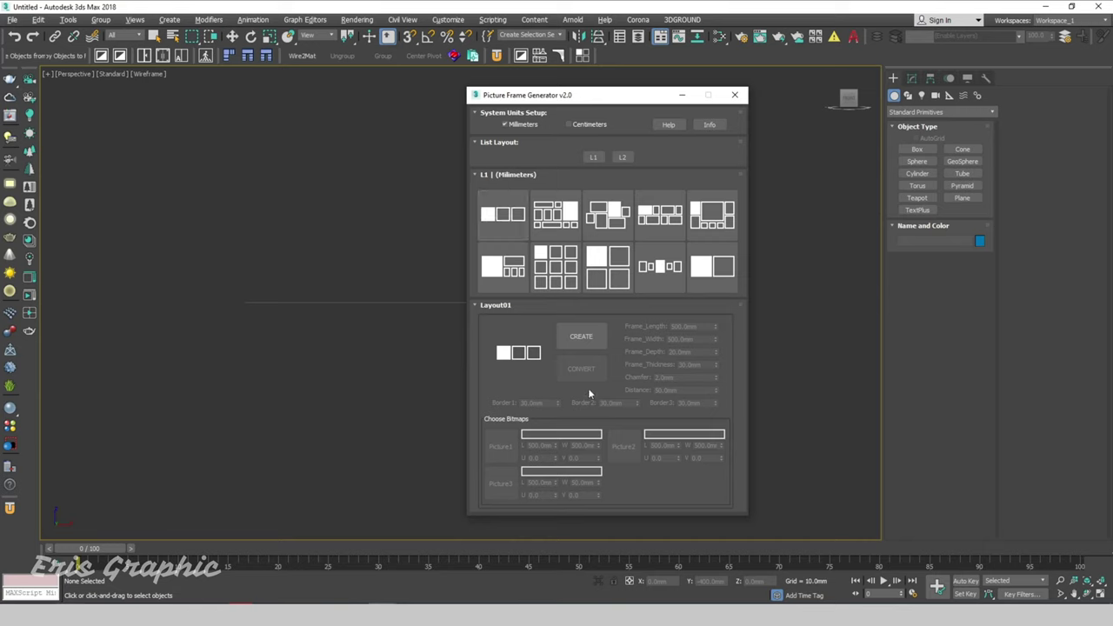
{"action": "left_click", "coordinate": [623, 158]}
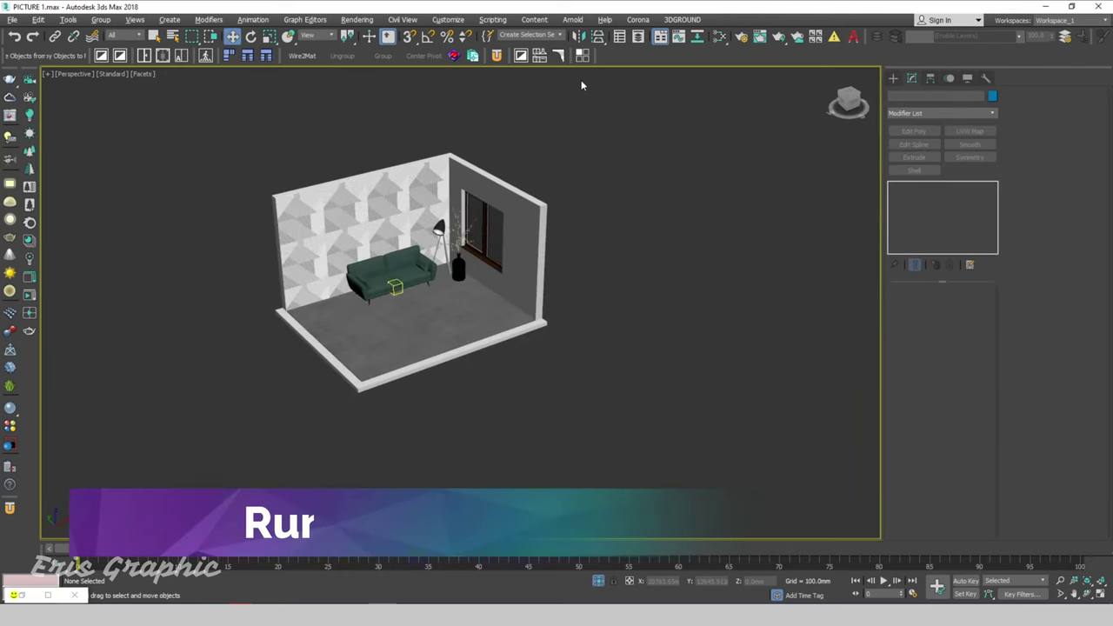
- Relaunch Picture Frame Generator in the room scene and browse layout set L2, then L1
{"action": "left_click", "coordinate": [582, 57]}
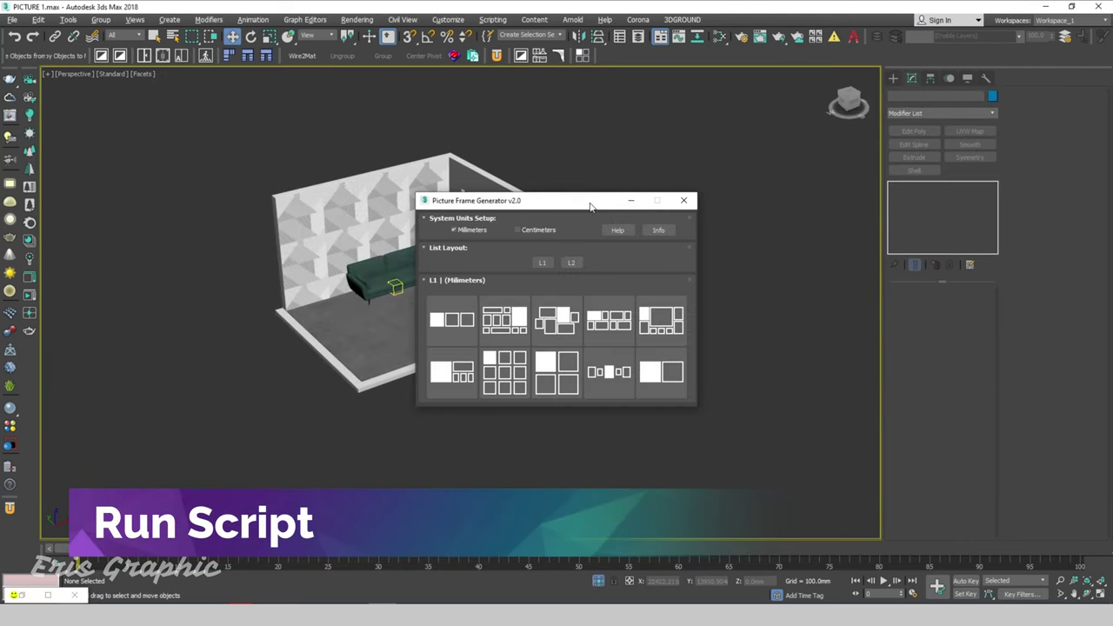
{"action": "left_click_drag", "start_coordinate": [589, 203], "coordinate": [601, 154]}
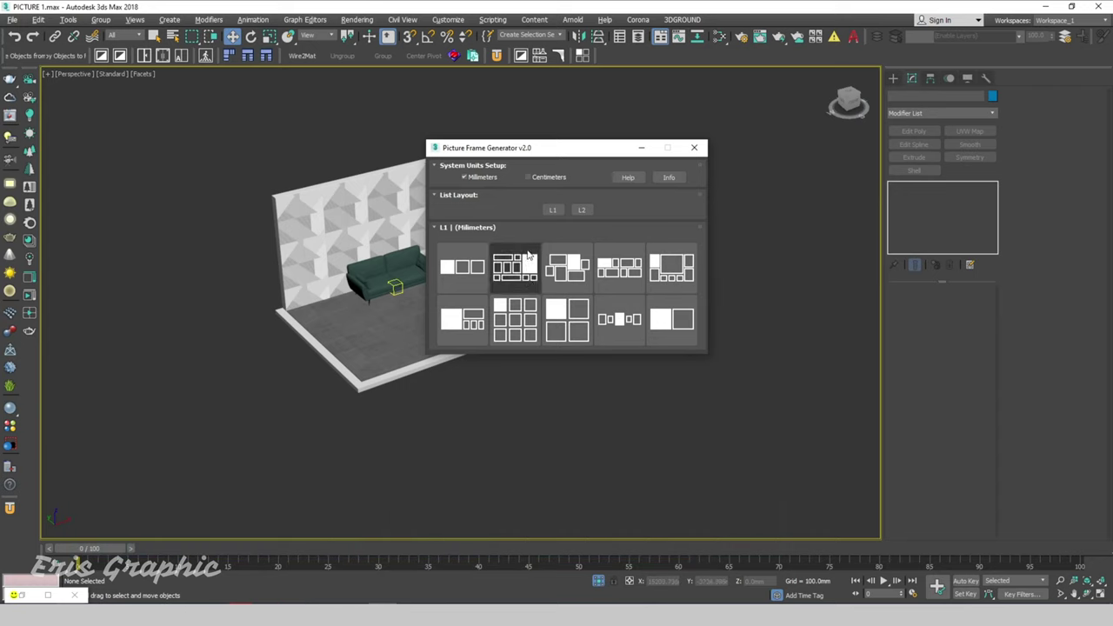
{"action": "left_click", "coordinate": [581, 209]}
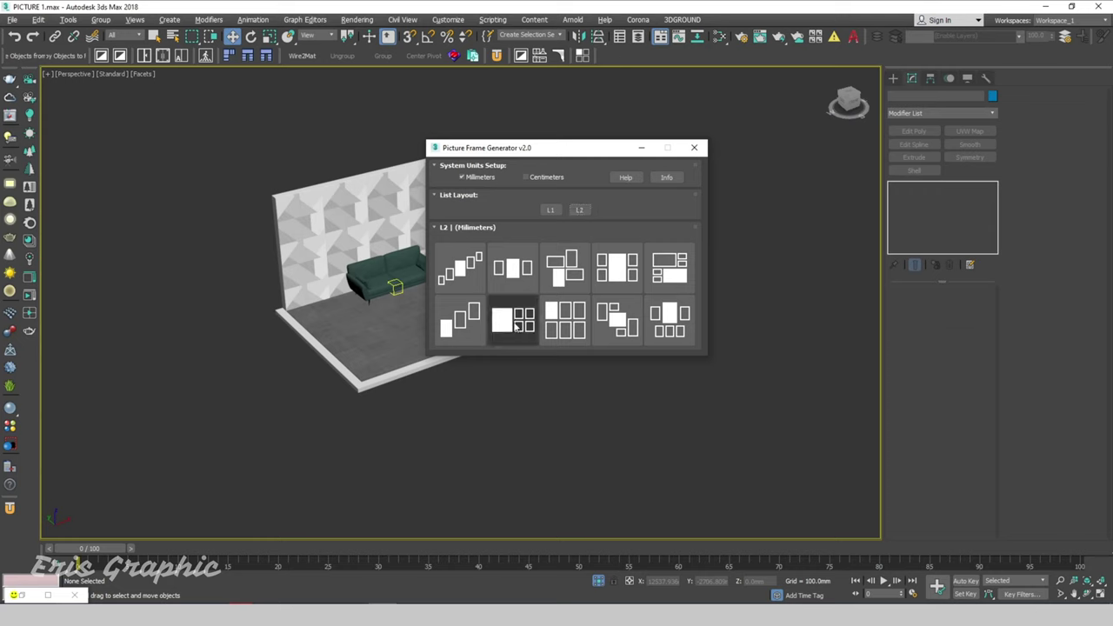
{"action": "left_click", "coordinate": [550, 209]}
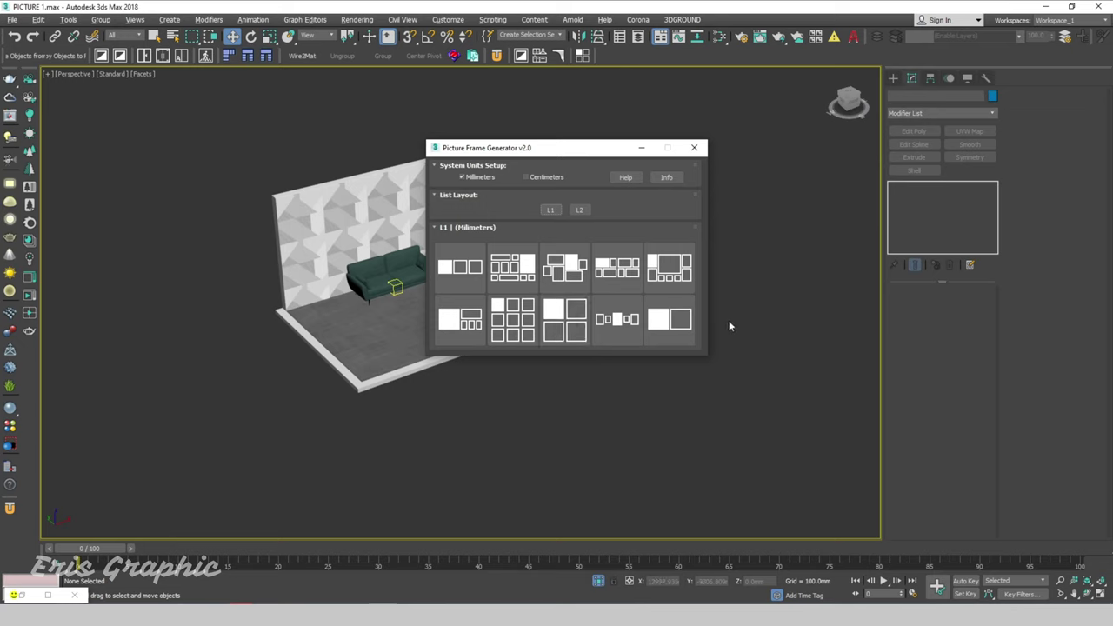
- Pick Layout03 and create its six picture frames in the scene
{"action": "left_click", "coordinate": [570, 267]}
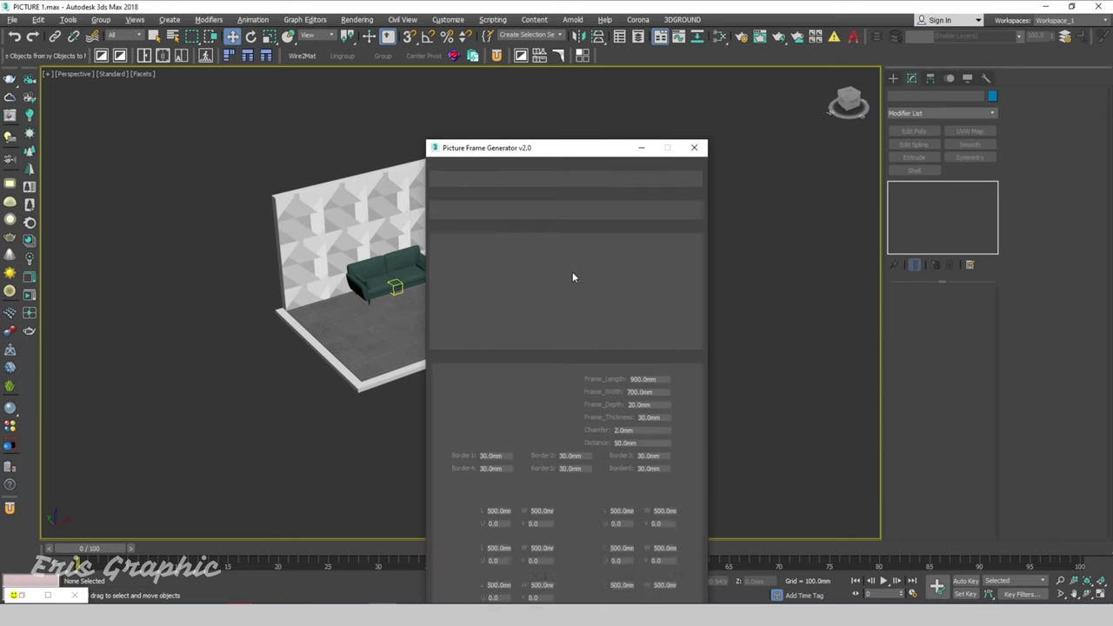
{"action": "left_click_drag", "start_coordinate": [546, 157], "coordinate": [623, 107]}
{"action": "left_click", "coordinate": [617, 337]}
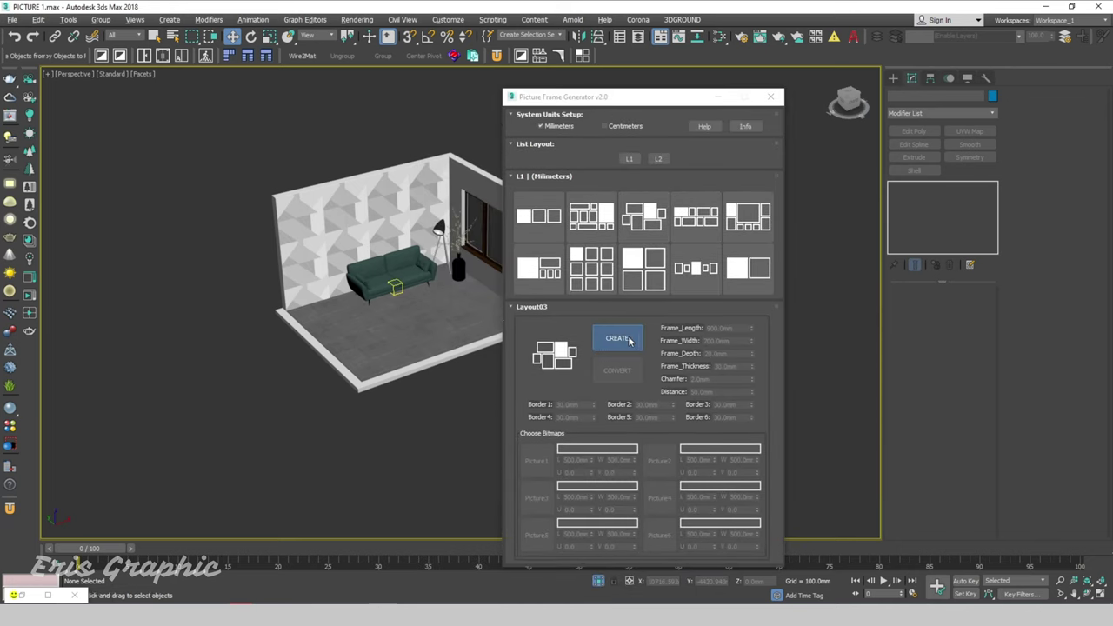
{"action": "left_click", "coordinate": [144, 177]}
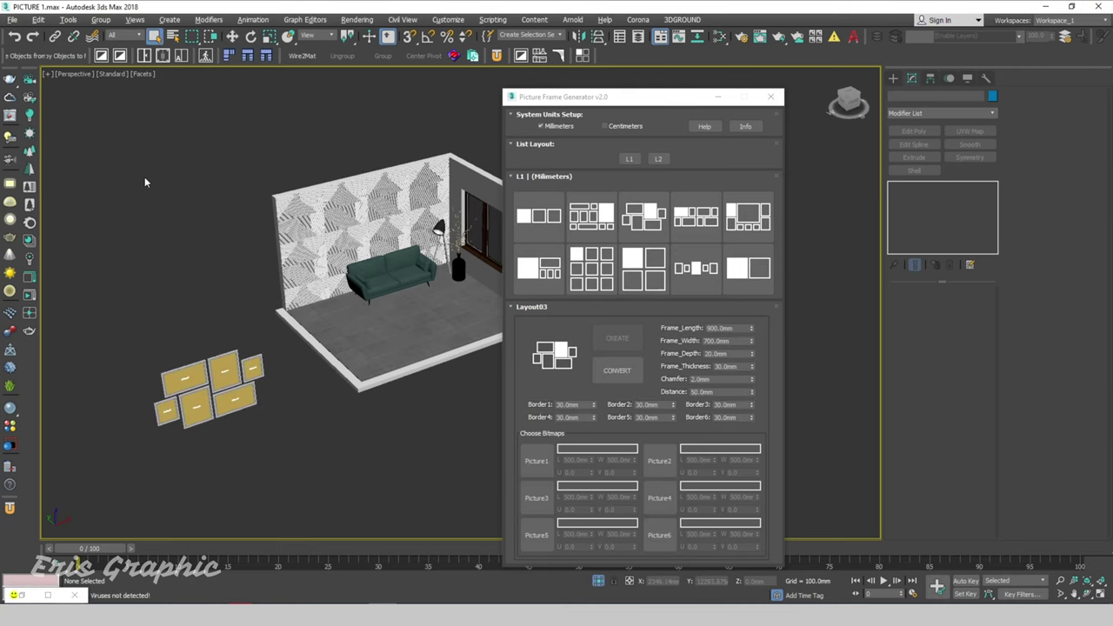
- Zoom in on the frames and raise Frame_Length to about 1175.8 mm
{"action": "scroll", "coordinate": [200, 418], "scroll_direction": "up", "scroll_amount": 3}
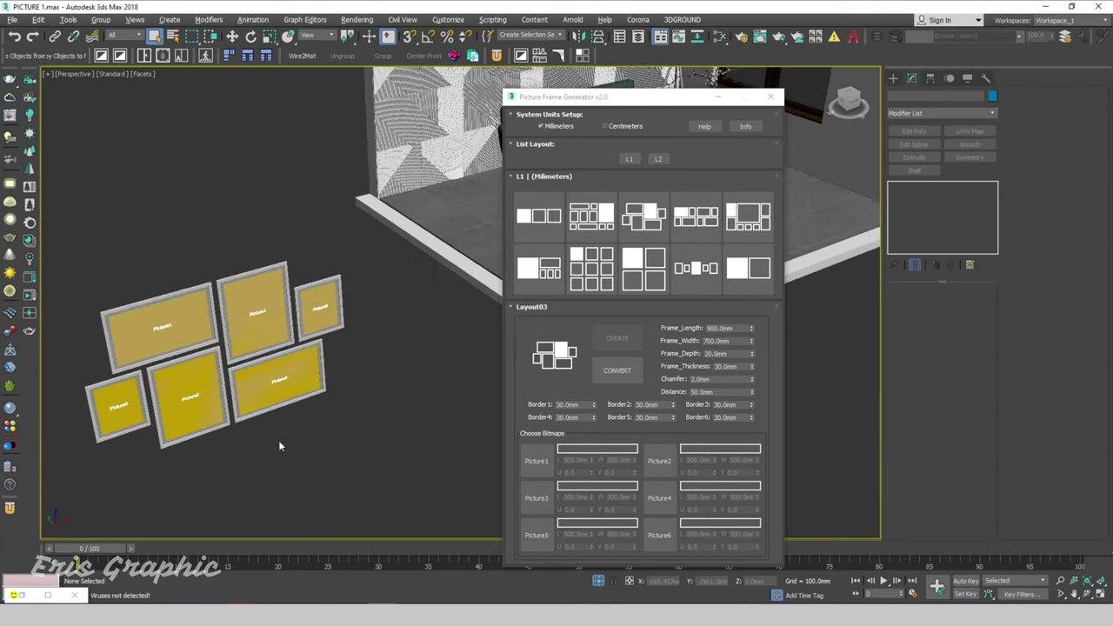
{"action": "scroll", "coordinate": [296, 430], "scroll_direction": "up", "scroll_amount": 1}
{"action": "middle_click_drag", "start_coordinate": [319, 418], "coordinate": [414, 423]}
{"action": "scroll", "coordinate": [360, 425], "scroll_direction": "up", "scroll_amount": 4}
{"action": "scroll", "coordinate": [420, 432], "scroll_direction": "down", "scroll_amount": 3}
{"action": "scroll", "coordinate": [407, 437], "scroll_direction": "down", "scroll_amount": 3}
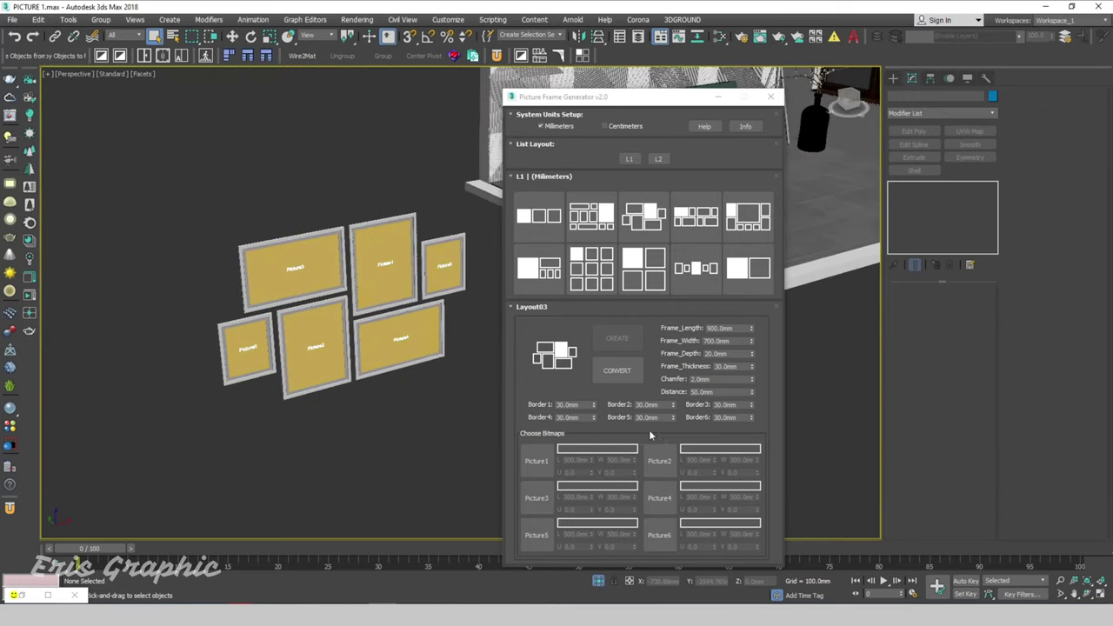
{"action": "mouse_move", "coordinate": [752, 328]}
{"action": "left_mouse_down"}
{"action": "mouse_move", "coordinate": [594, 178]}
{"action": "mouse_move", "coordinate": [558, 563]}
{"action": "mouse_move", "coordinate": [513, 315]}
{"action": "left_mouse_up"}
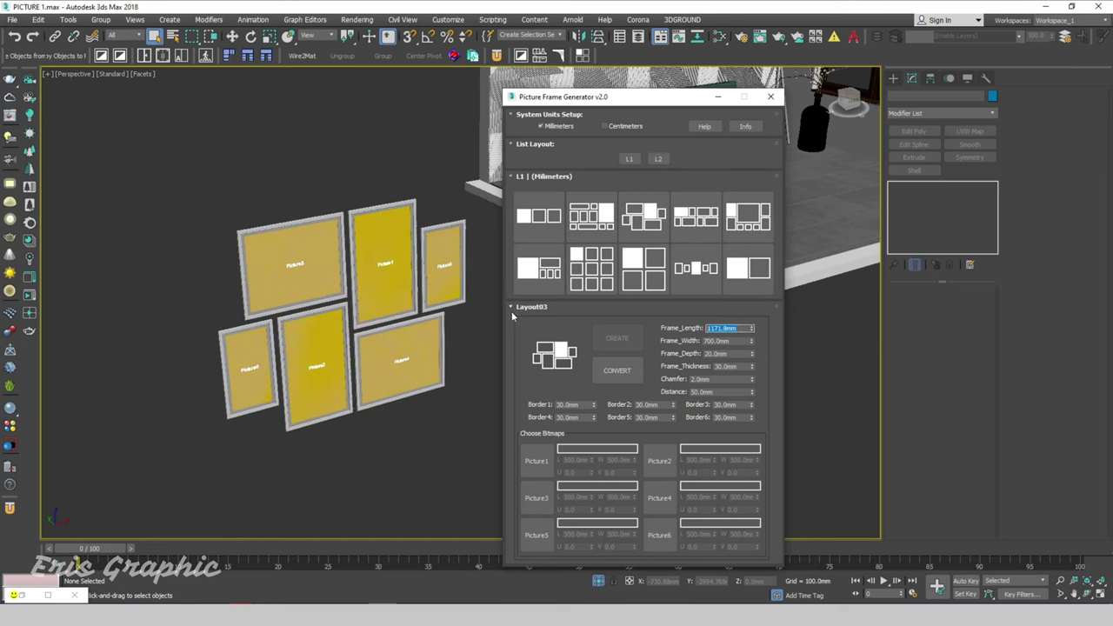
- Set Frame_Length to 900 mm and Frame_Width to 700 mm
{"action": "type", "text": "0"}
{"action": "key", "text": "Return"}
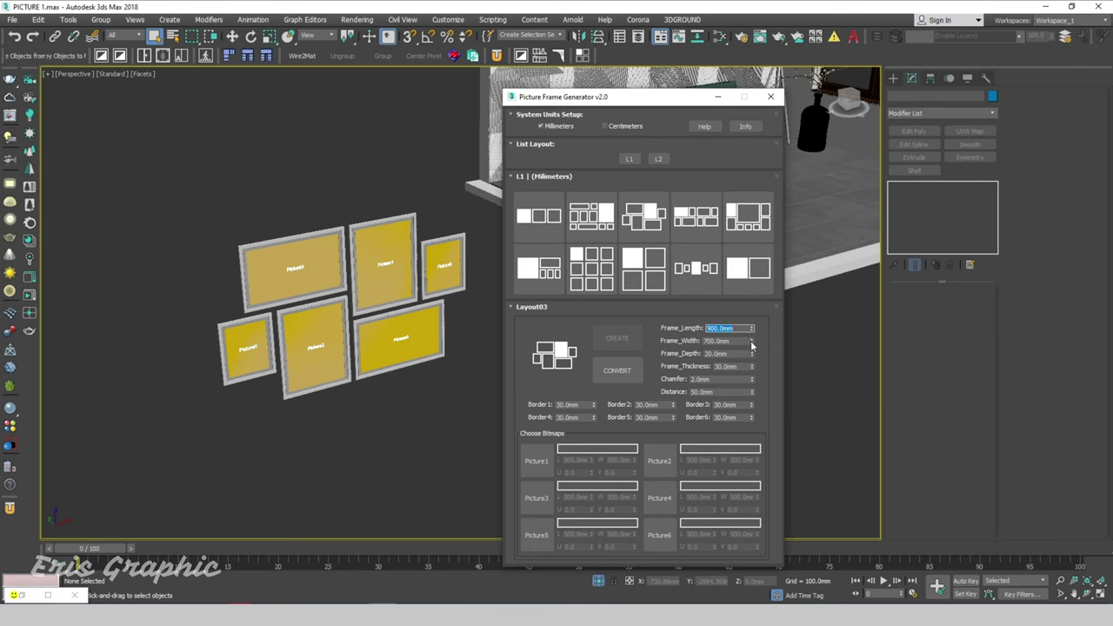
{"action": "mouse_move", "coordinate": [752, 343]}
{"action": "left_mouse_down"}
{"action": "mouse_move", "coordinate": [676, 414]}
{"action": "mouse_move", "coordinate": [705, 400]}
{"action": "left_mouse_up"}
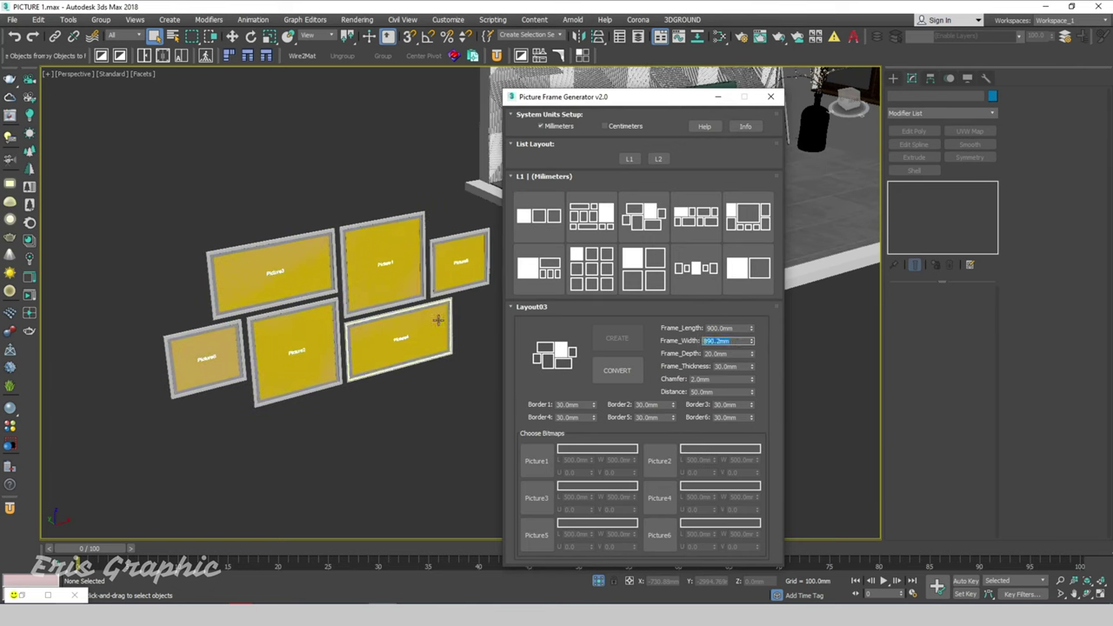
{"action": "type", "text": "00"}
{"action": "key", "text": "Return"}
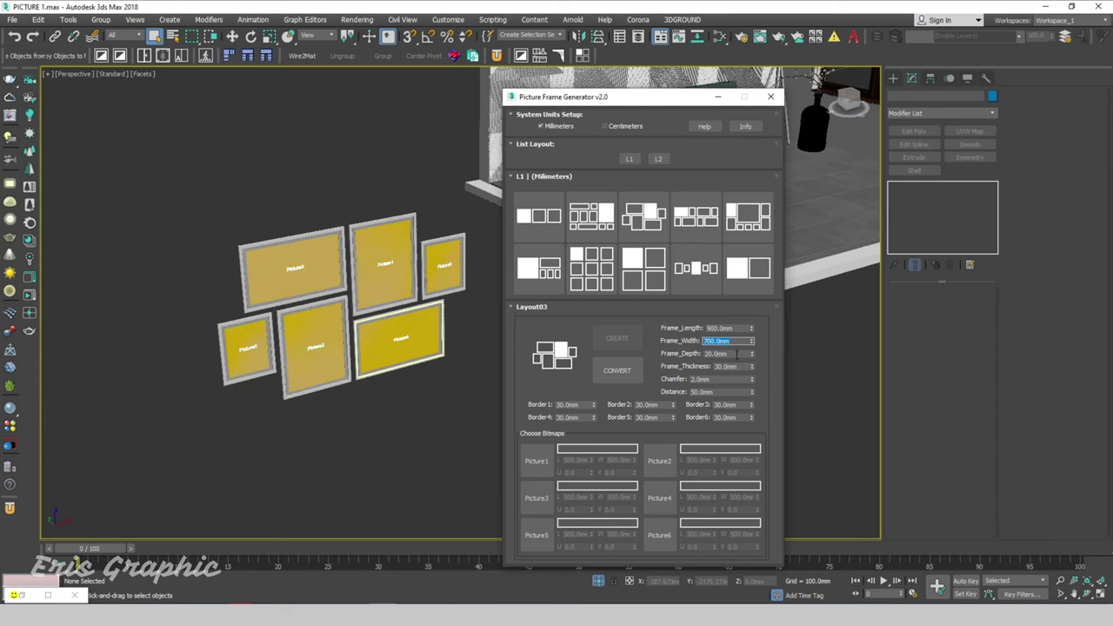
- Set Frame_Depth to 25 mm and Frame_Thickness to 30 mm, orbiting to check the frames
{"action": "double_click", "coordinate": [722, 353]}
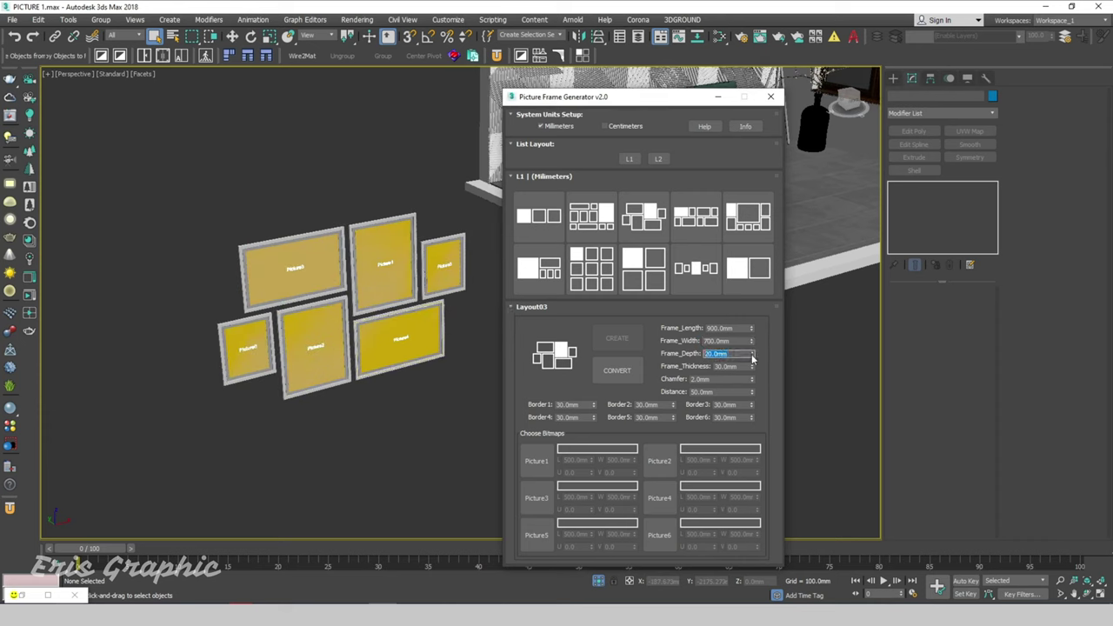
{"action": "left_click_drag", "start_coordinate": [752, 358], "coordinate": [677, 495]}
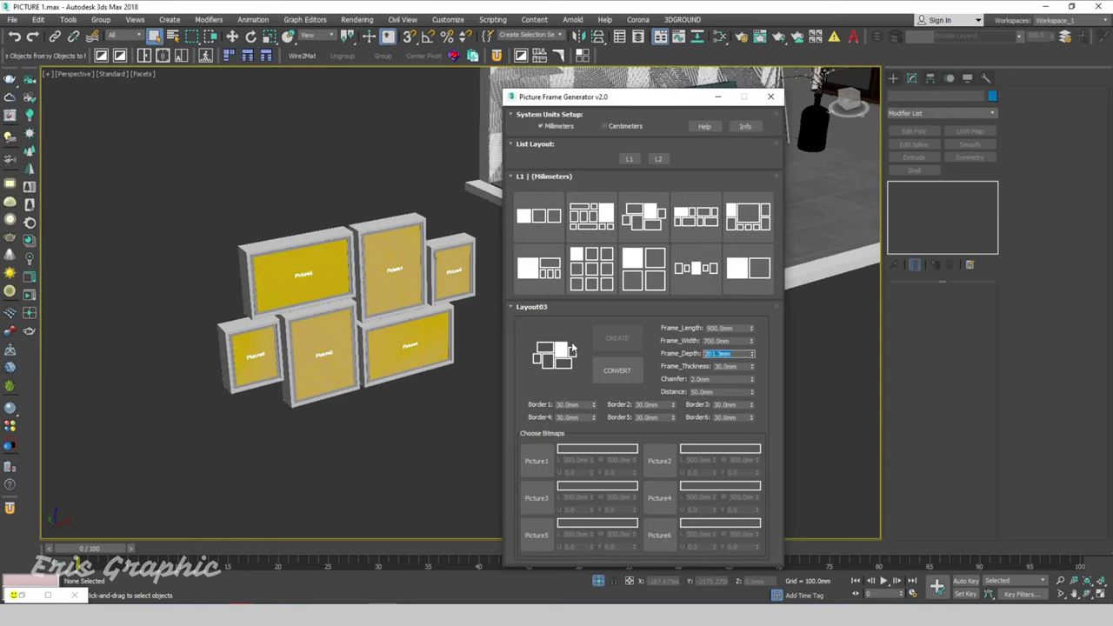
{"action": "type", "text": "25"}
{"action": "key", "text": "Return"}
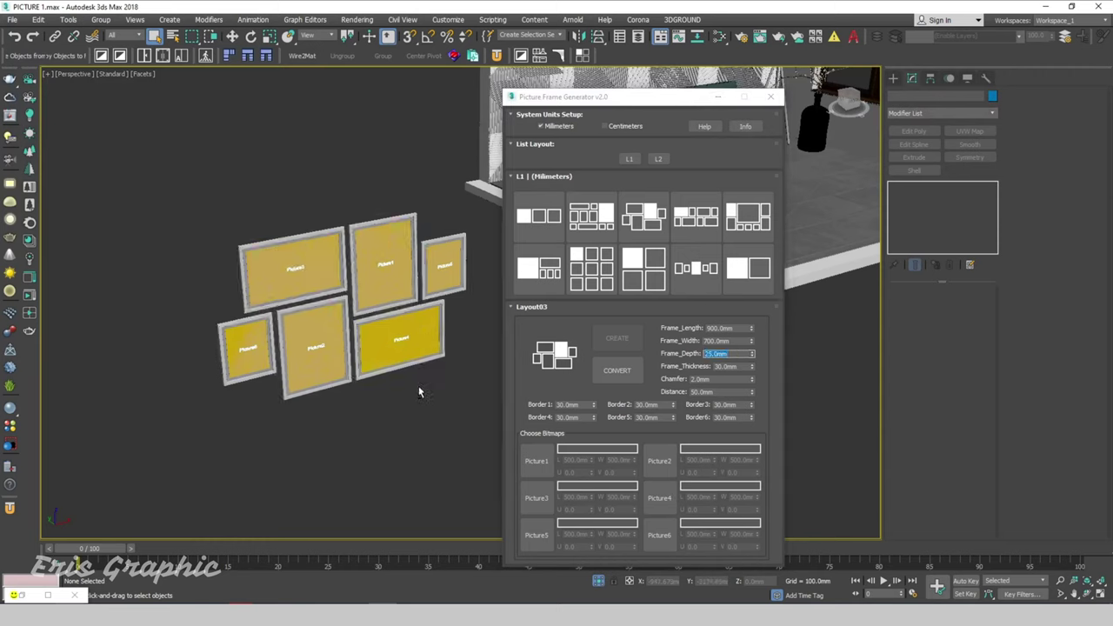
{"action": "middle_click_drag", "start_coordinate": [417, 323], "coordinate": [359, 315], "text": "alt"}
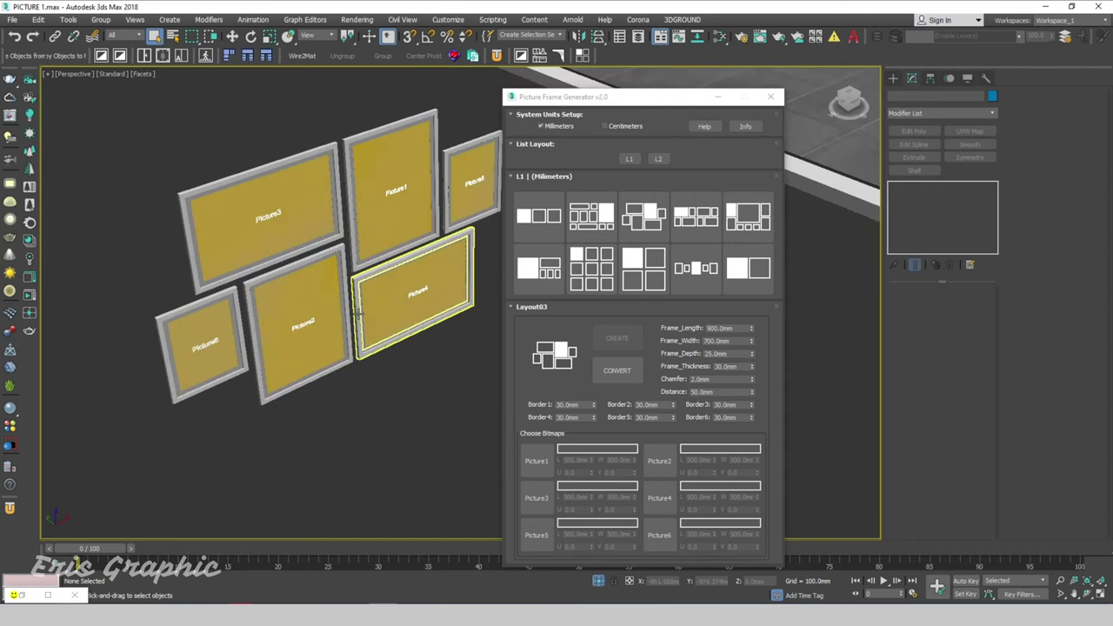
{"action": "middle_click_drag", "start_coordinate": [419, 366], "coordinate": [444, 386], "text": "alt"}
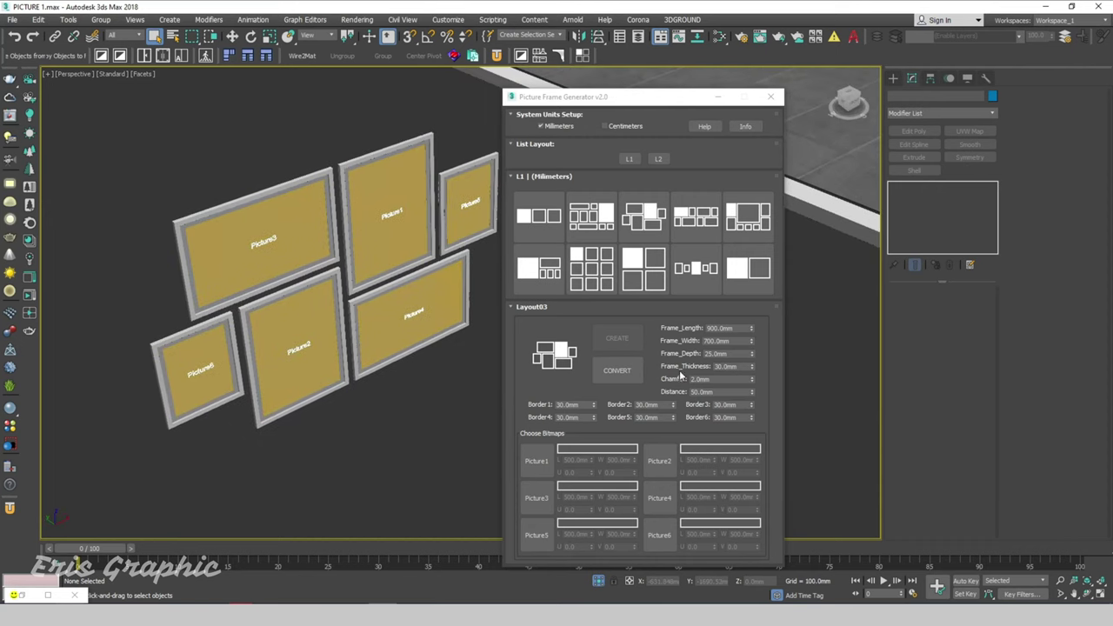
{"action": "mouse_move", "coordinate": [752, 366]}
{"action": "left_mouse_down"}
{"action": "mouse_move", "coordinate": [612, 545]}
{"action": "mouse_move", "coordinate": [656, 501]}
{"action": "left_mouse_up"}
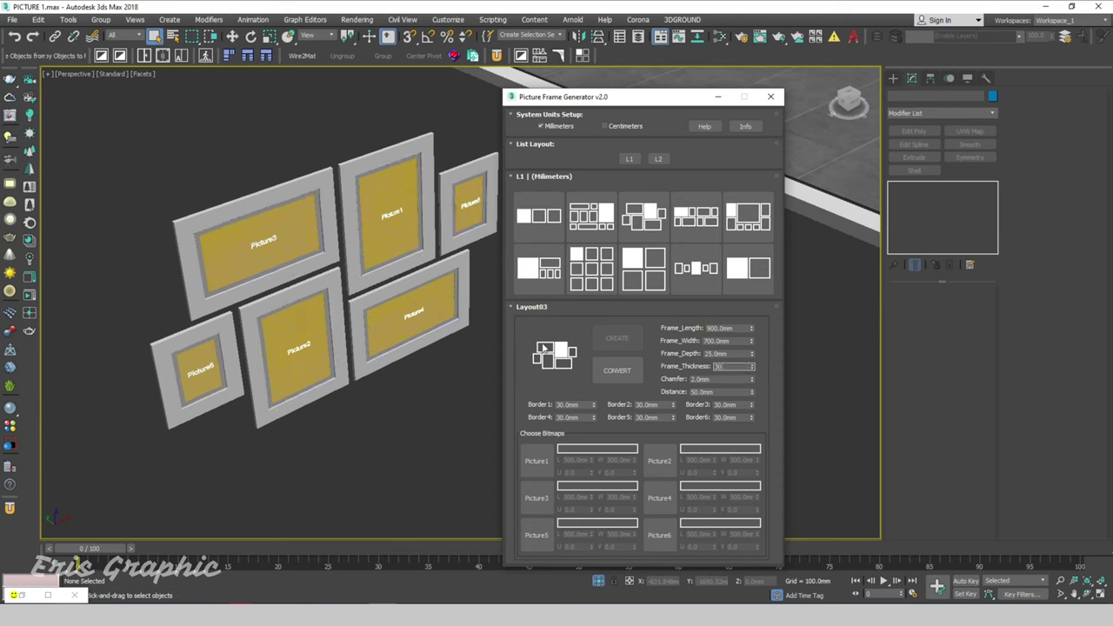
{"action": "key", "text": "Return"}
{"action": "left_click", "coordinate": [723, 379]}
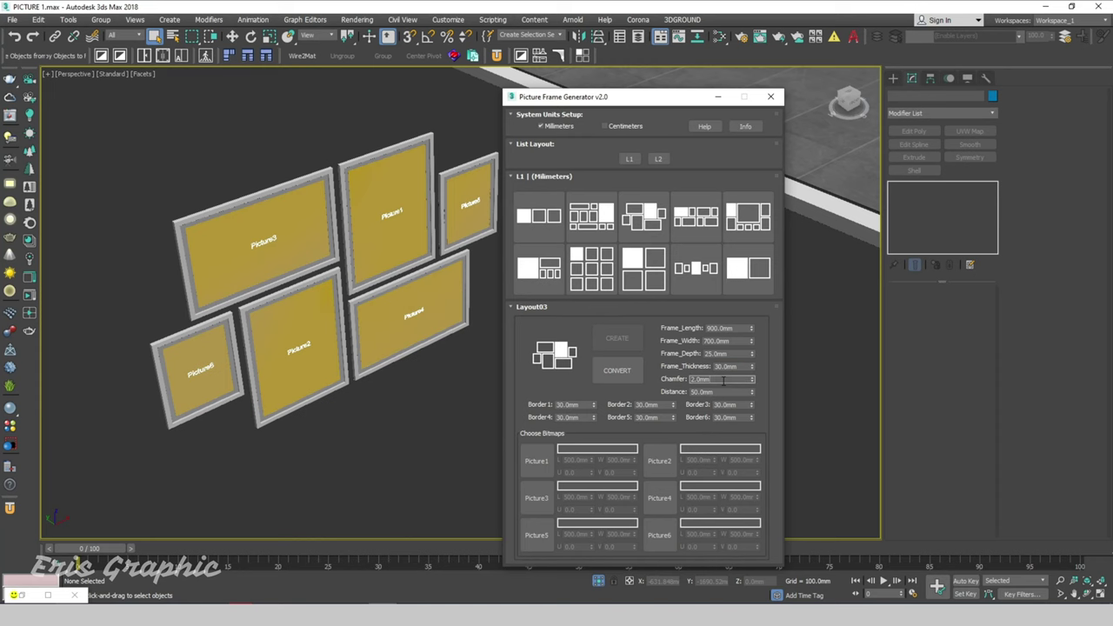
- Show edged faces and set the frame Chamfer back to 2 mm
{"action": "scroll", "coordinate": [217, 247], "scroll_direction": "up", "scroll_amount": 2}
{"action": "key", "text": "F4"}
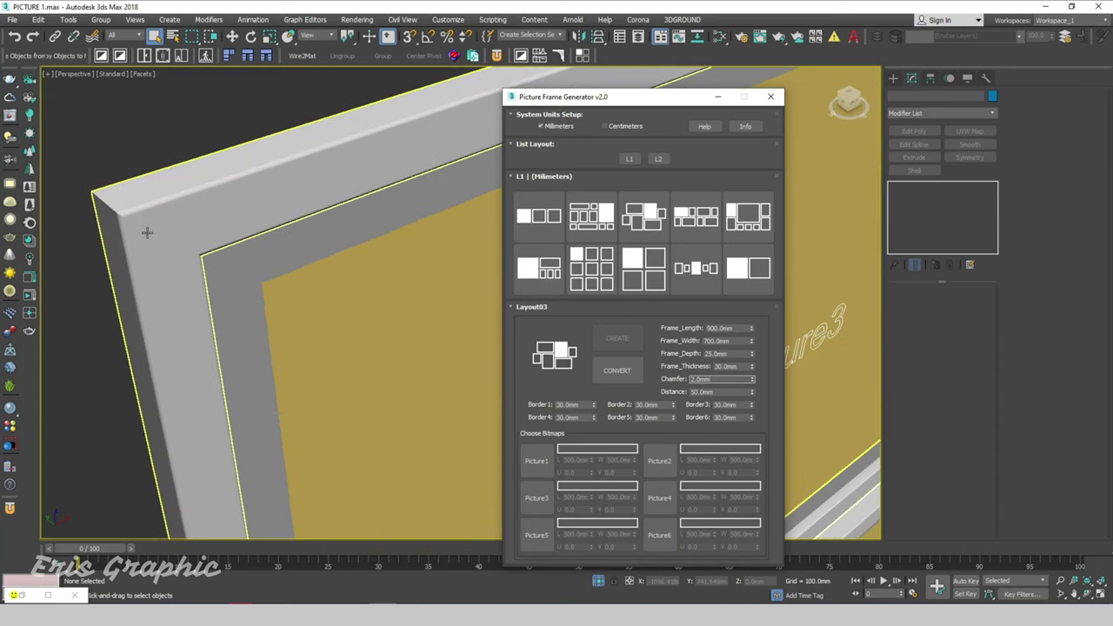
{"action": "scroll", "coordinate": [149, 228], "scroll_direction": "up", "scroll_amount": 1}
{"action": "scroll", "coordinate": [174, 191], "scroll_direction": "up", "scroll_amount": 1}
{"action": "scroll", "coordinate": [179, 186], "scroll_direction": "up", "scroll_amount": 1}
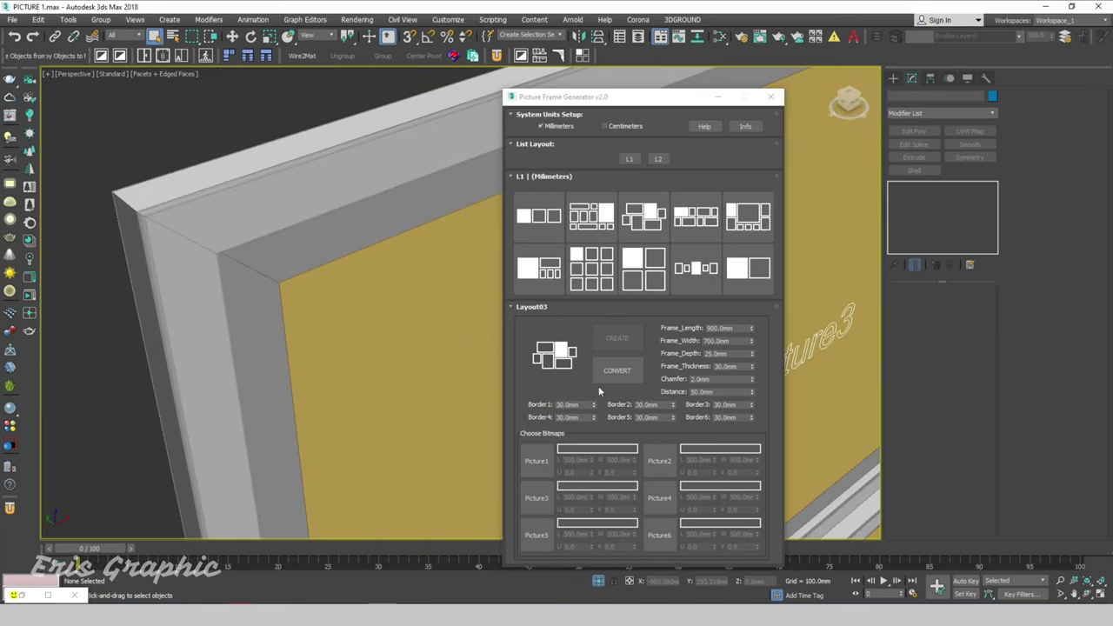
{"action": "left_click_drag", "start_coordinate": [753, 383], "coordinate": [752, 375]}
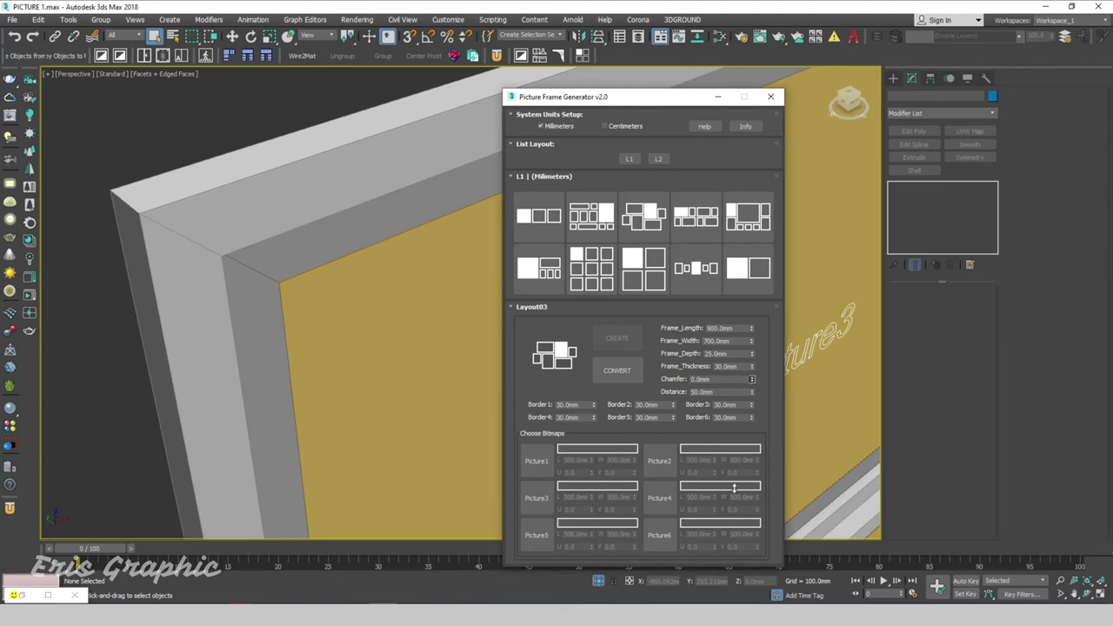
{"action": "double_click", "coordinate": [699, 379]}
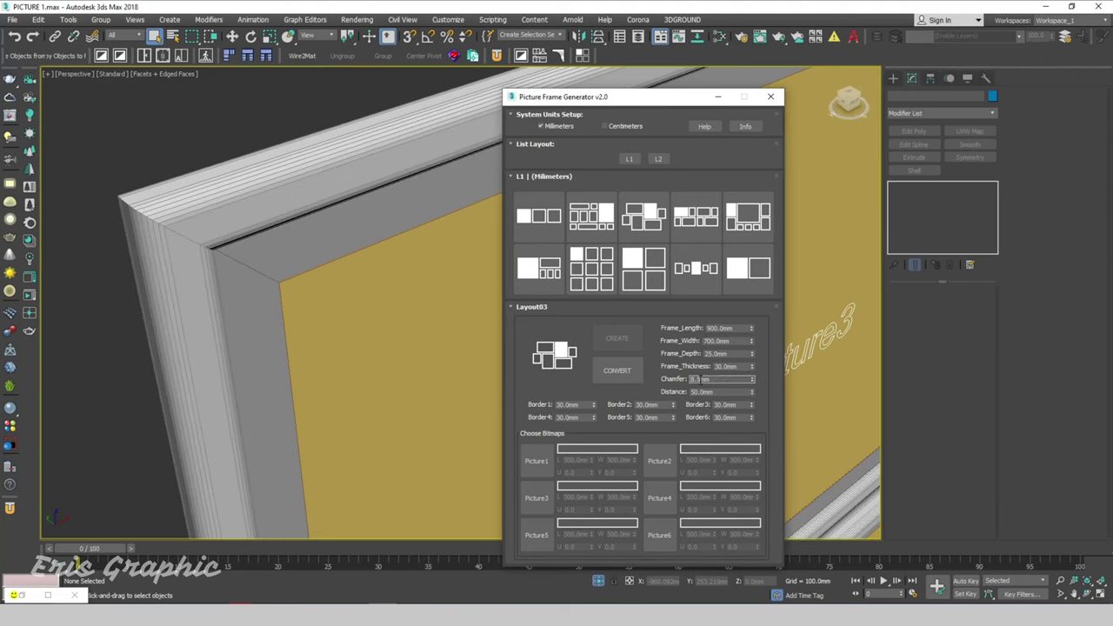
{"action": "key", "text": "Tab"}
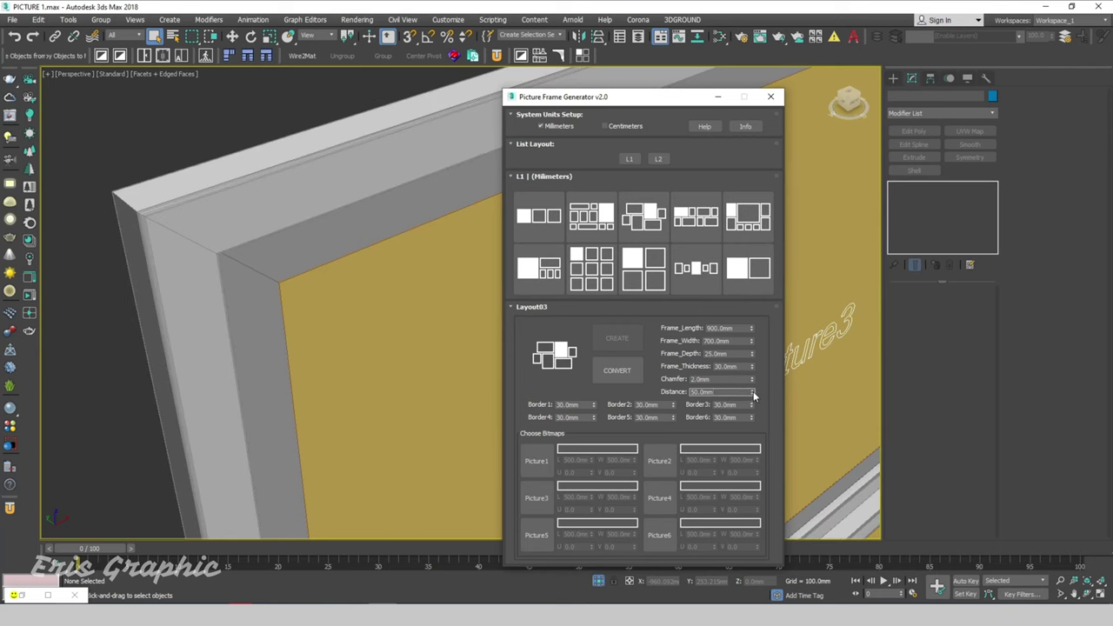
- Increase the Distance between the frames to 63.8 mm, orbiting to inspect the spacing
{"action": "left_click_drag", "start_coordinate": [754, 396], "coordinate": [753, 400]}
{"action": "scroll", "coordinate": [324, 262], "scroll_direction": "down", "scroll_amount": 3}
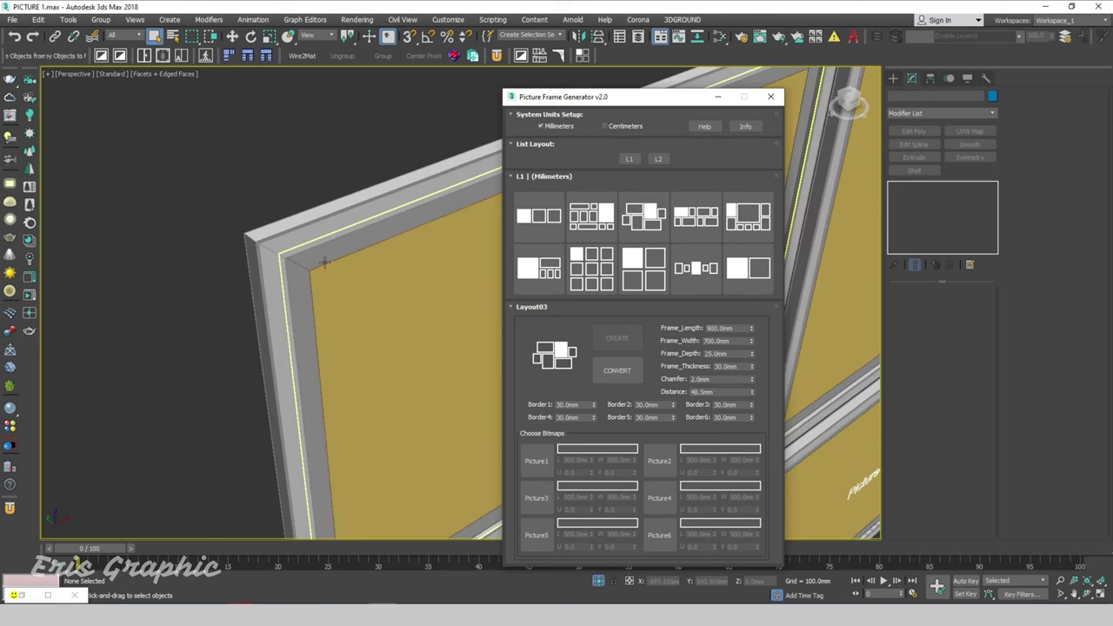
{"action": "scroll", "coordinate": [323, 261], "scroll_direction": "down", "scroll_amount": 4}
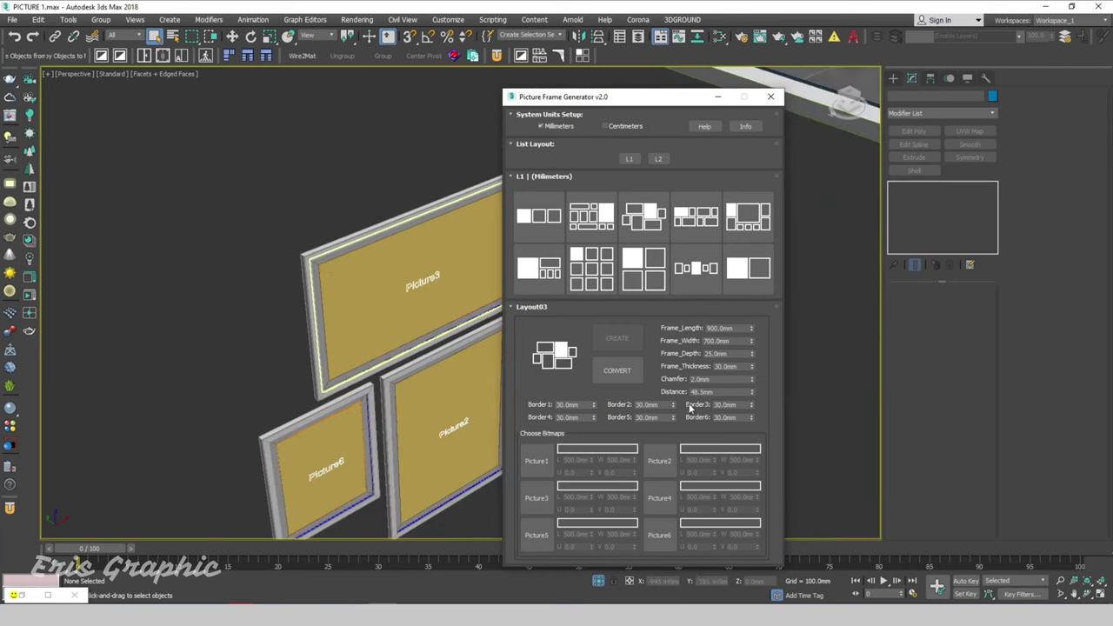
{"action": "middle_click_drag", "start_coordinate": [348, 291], "coordinate": [352, 294], "text": "alt"}
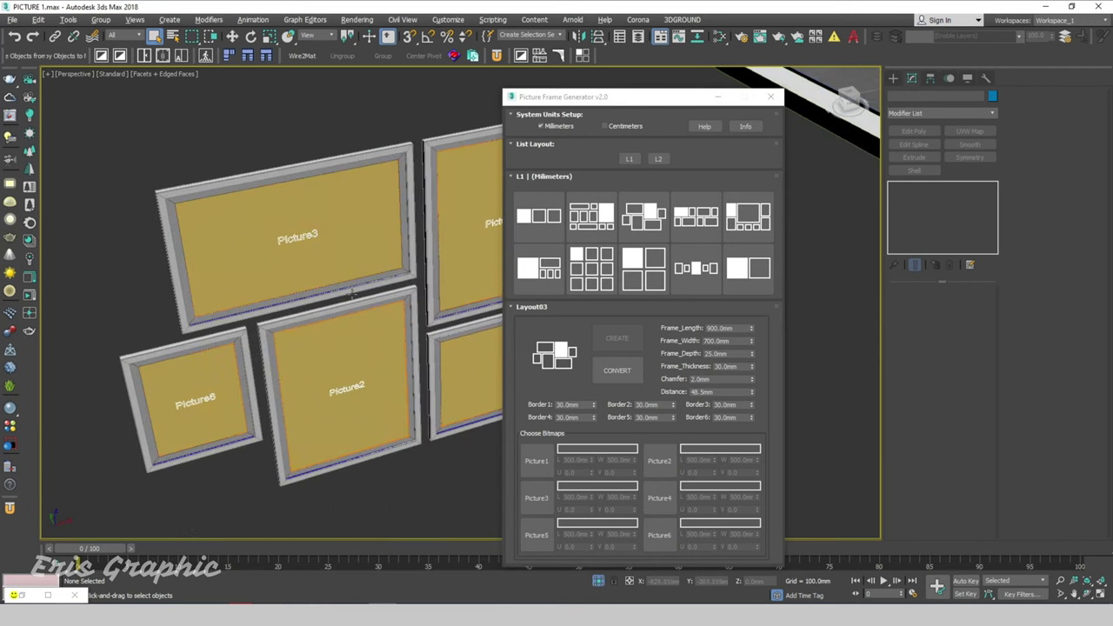
{"action": "left_click", "coordinate": [385, 340]}
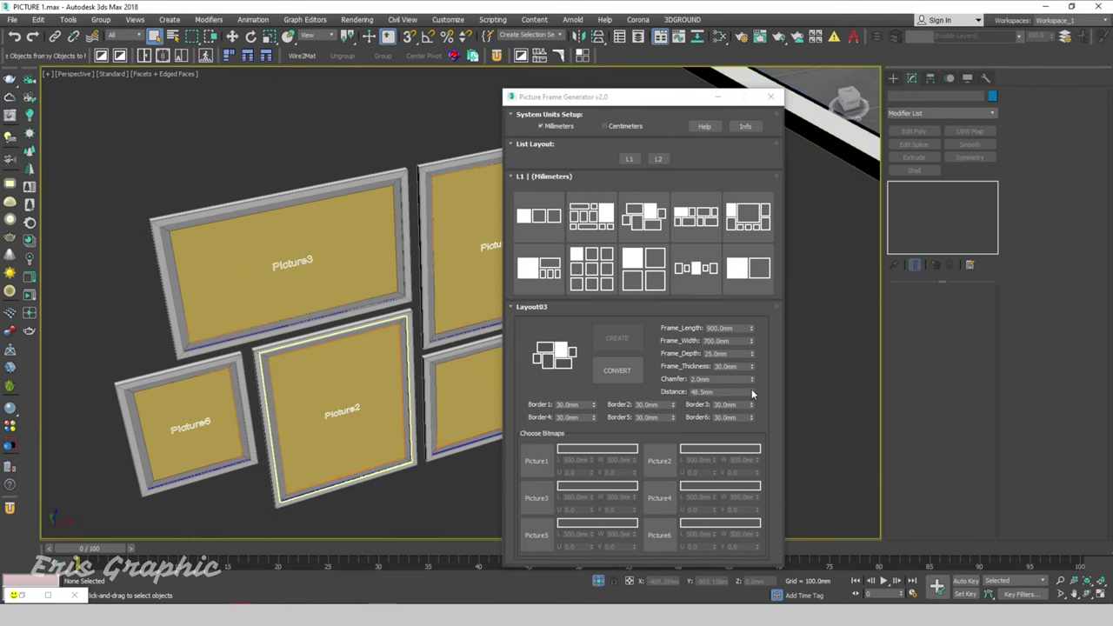
{"action": "middle_click_drag", "start_coordinate": [365, 295], "coordinate": [298, 318], "text": "alt"}
{"action": "left_click", "coordinate": [322, 318]}
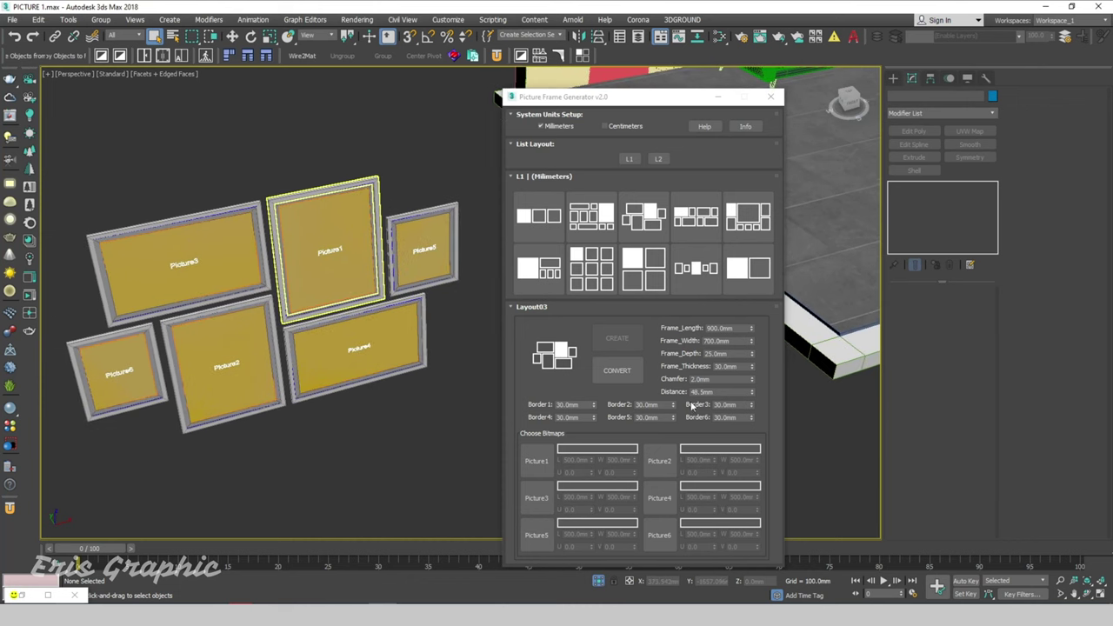
{"action": "left_click", "coordinate": [385, 329]}
{"action": "mouse_move", "coordinate": [751, 397]}
{"action": "left_mouse_down"}
{"action": "mouse_move", "coordinate": [564, 73]}
{"action": "mouse_move", "coordinate": [558, 302]}
{"action": "left_mouse_up"}
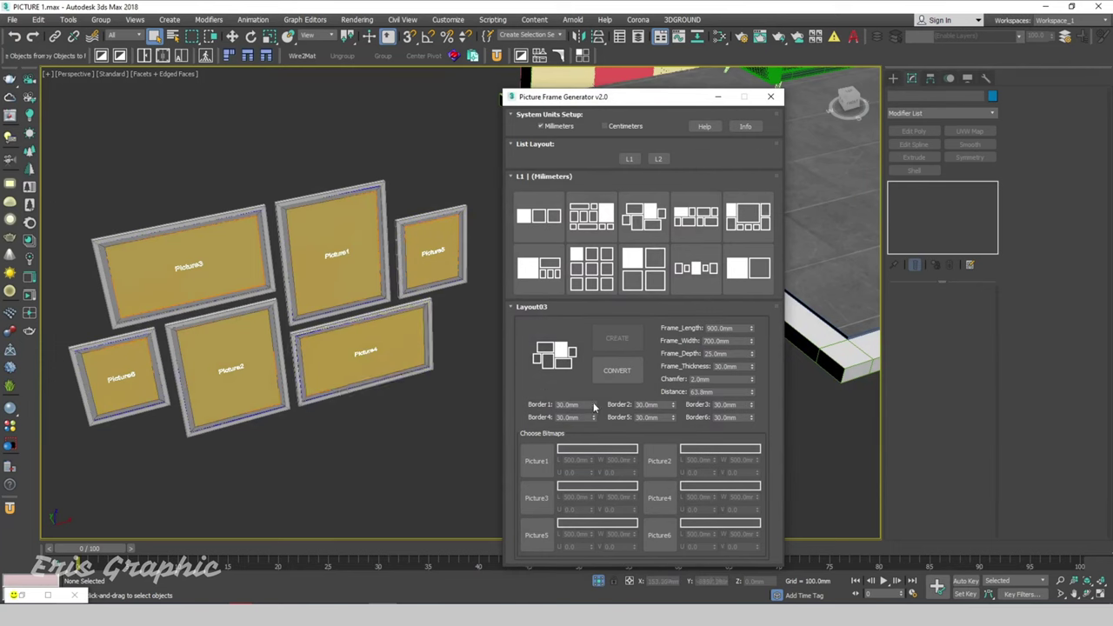
{"action": "mouse_move", "coordinate": [593, 405]}
{"action": "left_mouse_down"}
{"action": "mouse_move", "coordinate": [557, 392]}
{"action": "mouse_move", "coordinate": [557, 366]}
{"action": "left_mouse_up"}
{"action": "mouse_move", "coordinate": [746, 405]}
{"action": "left_mouse_down"}
{"action": "mouse_move", "coordinate": [631, 433]}
{"action": "mouse_move", "coordinate": [631, 452]}
{"action": "left_mouse_up"}
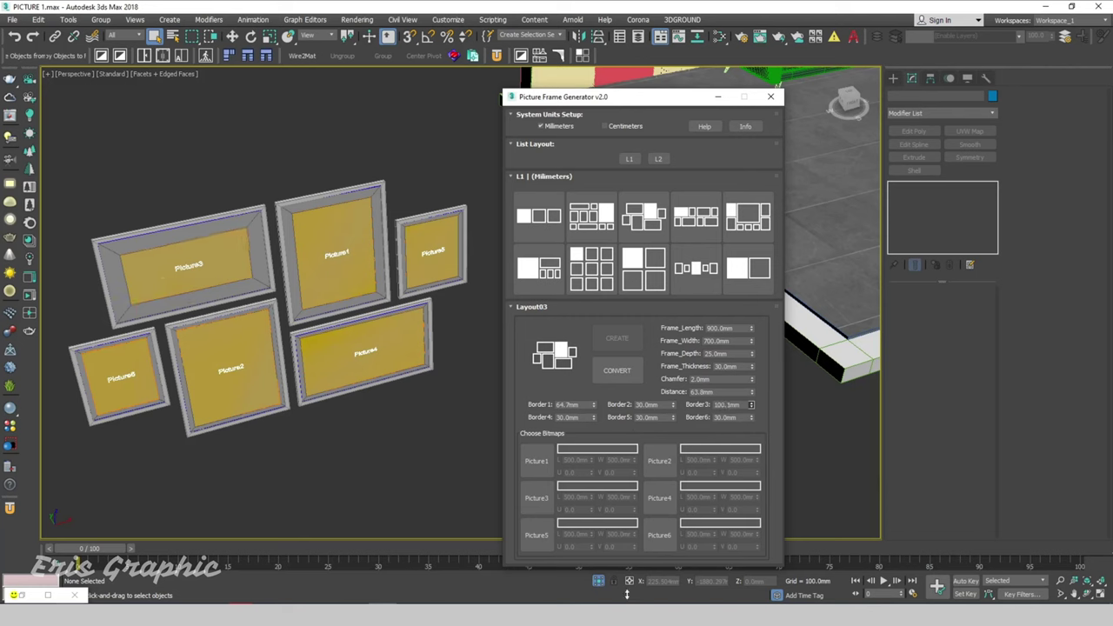
{"action": "double_click", "coordinate": [734, 406]}
{"action": "type", "text": "30"}
{"action": "left_click", "coordinate": [663, 405]}
{"action": "left_click", "coordinate": [561, 406]}
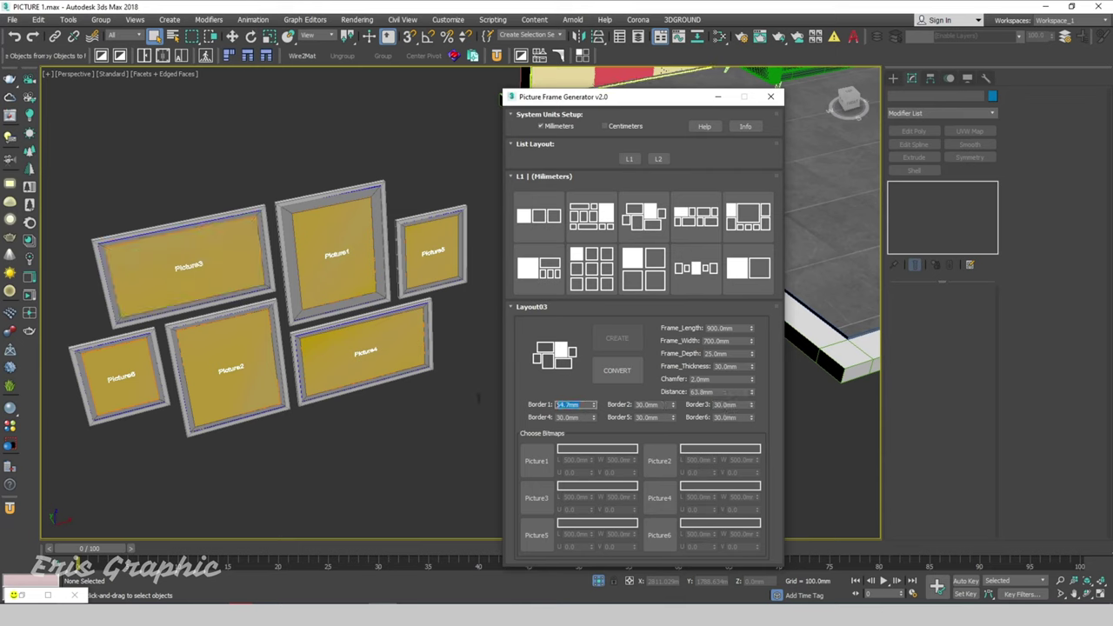
{"action": "type", "text": "30"}
{"action": "key", "text": "Return"}
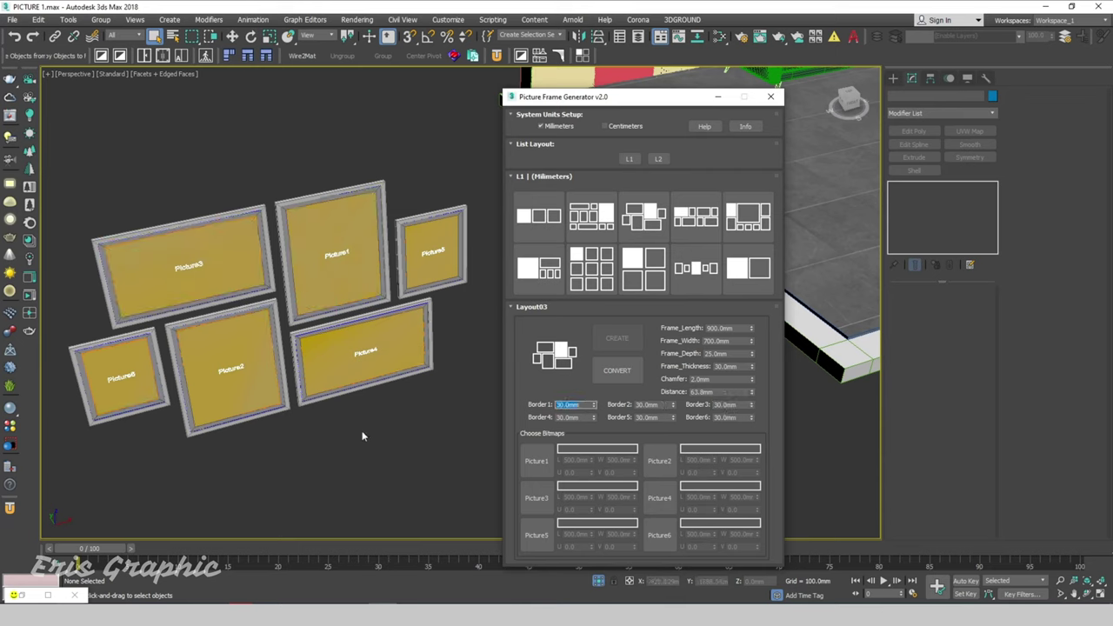
{"action": "left_click", "coordinate": [526, 448]}
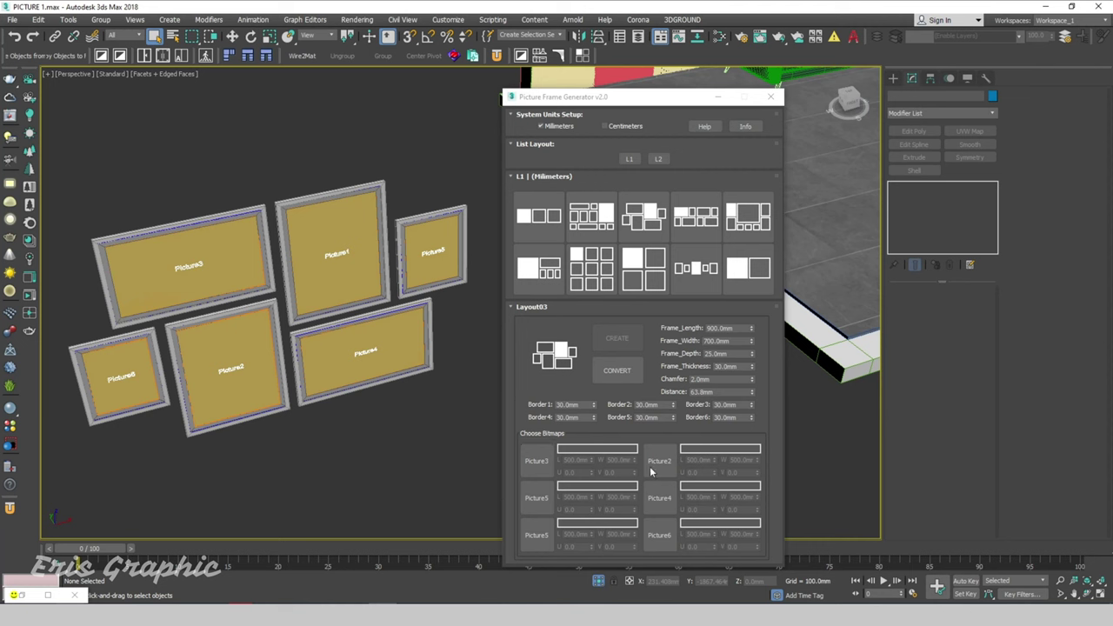
- Assign a boats painting to Picture1 and the street painting to Picture2
{"action": "left_click", "coordinate": [536, 461]}
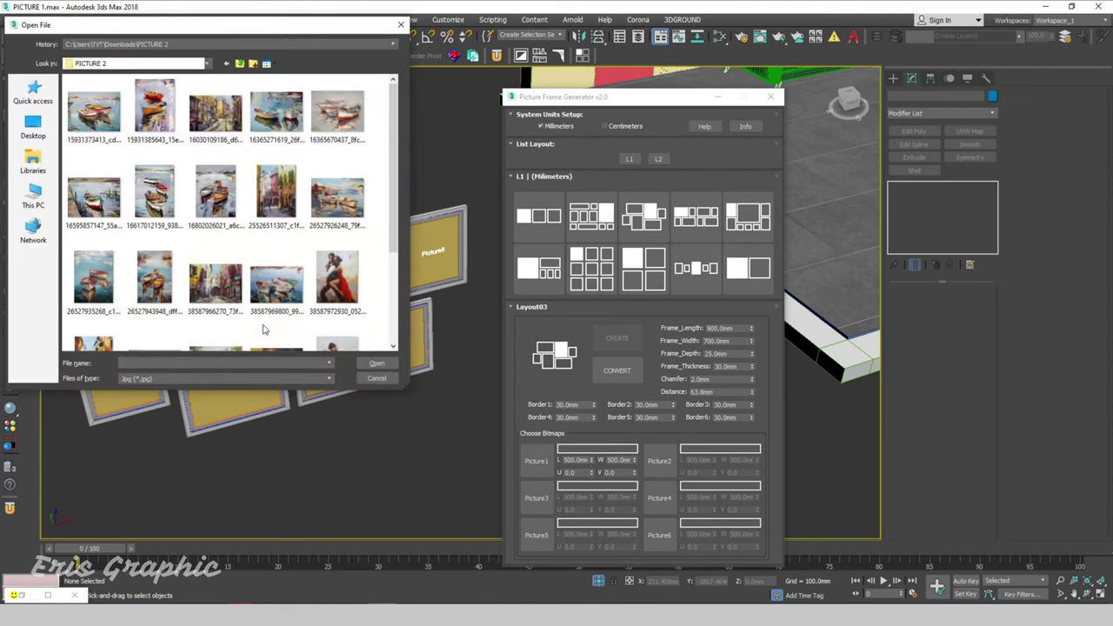
{"action": "mouse_move", "coordinate": [207, 32]}
{"action": "left_mouse_down"}
{"action": "mouse_move", "coordinate": [485, 35]}
{"action": "mouse_move", "coordinate": [259, 62]}
{"action": "left_mouse_up"}
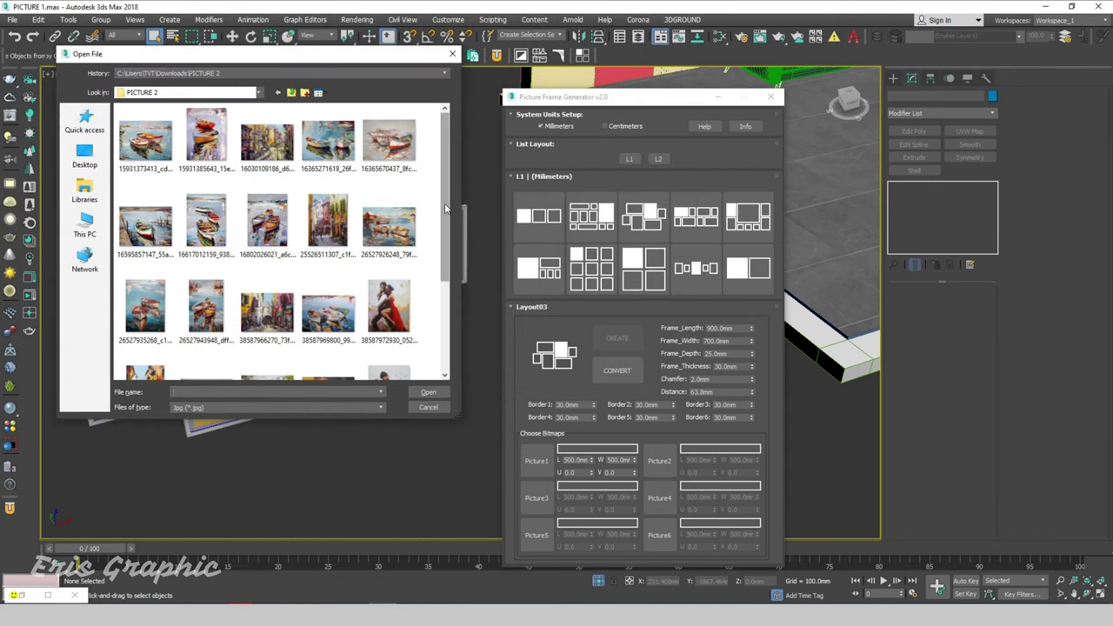
{"action": "mouse_move", "coordinate": [444, 209]}
{"action": "left_mouse_down"}
{"action": "mouse_move", "coordinate": [444, 304]}
{"action": "mouse_move", "coordinate": [458, 168]}
{"action": "left_mouse_up"}
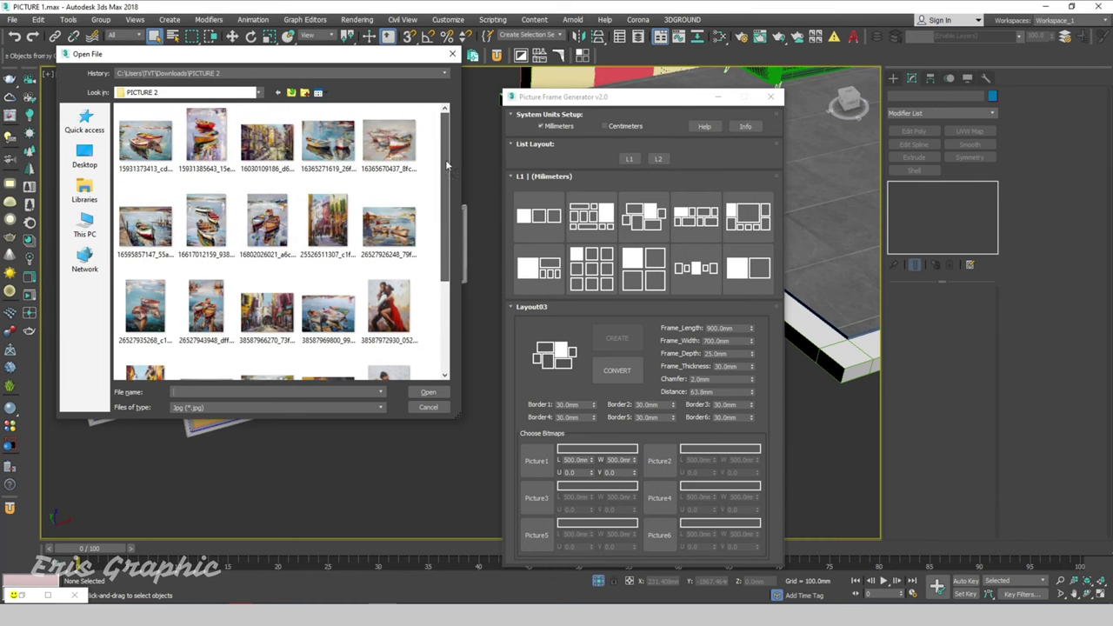
{"action": "double_click", "coordinate": [321, 139]}
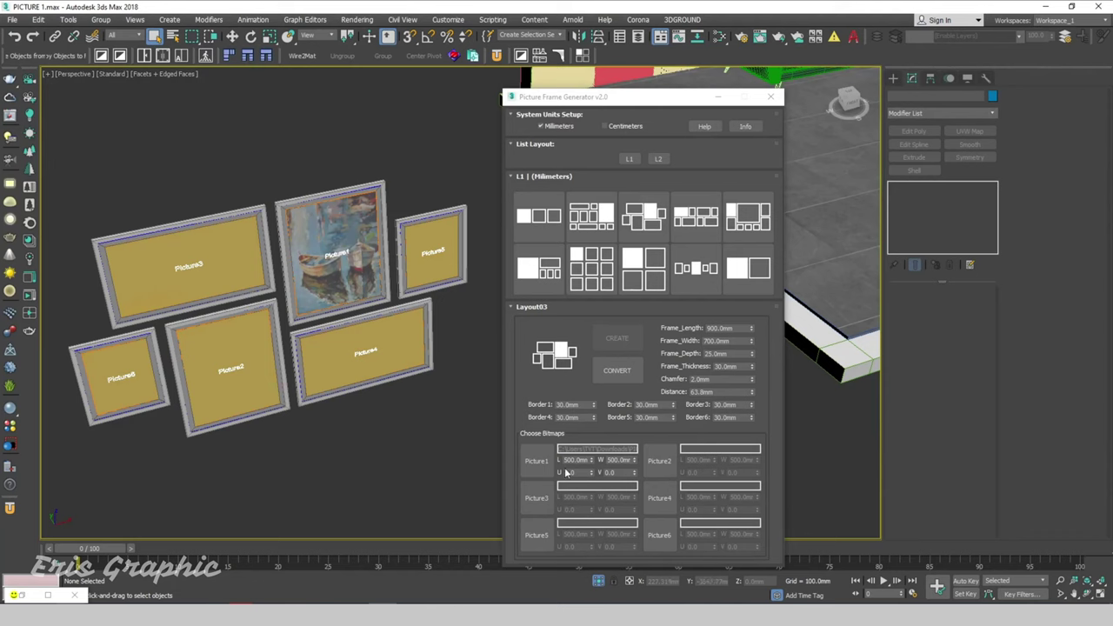
{"action": "left_click", "coordinate": [663, 466]}
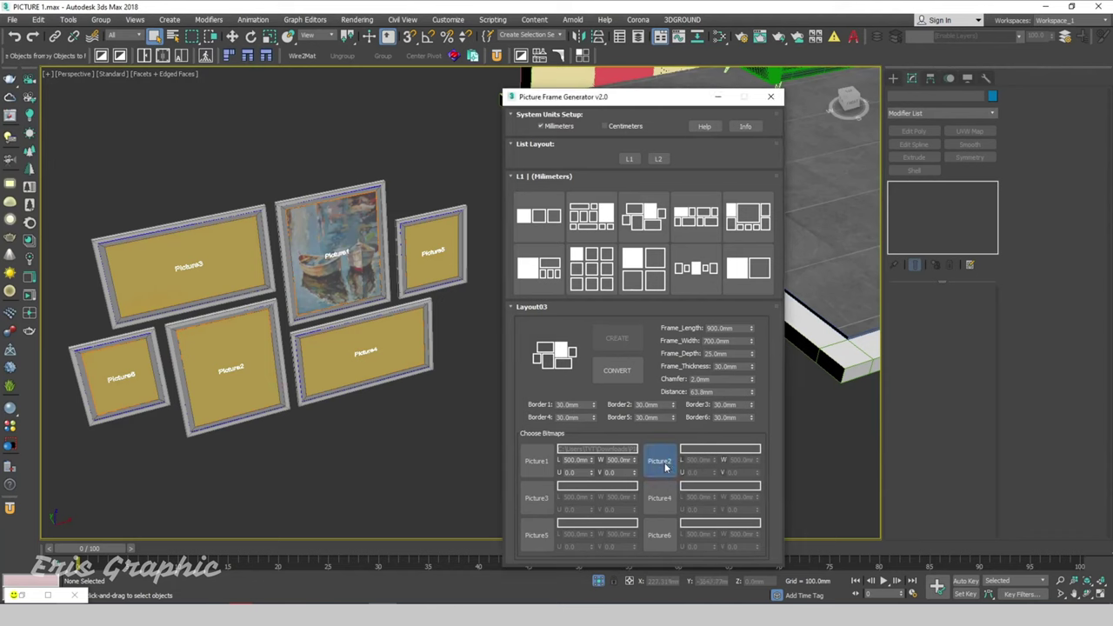
{"action": "mouse_move", "coordinate": [321, 52]}
{"action": "left_mouse_down"}
{"action": "mouse_move", "coordinate": [811, 87]}
{"action": "mouse_move", "coordinate": [731, 77]}
{"action": "left_mouse_up"}
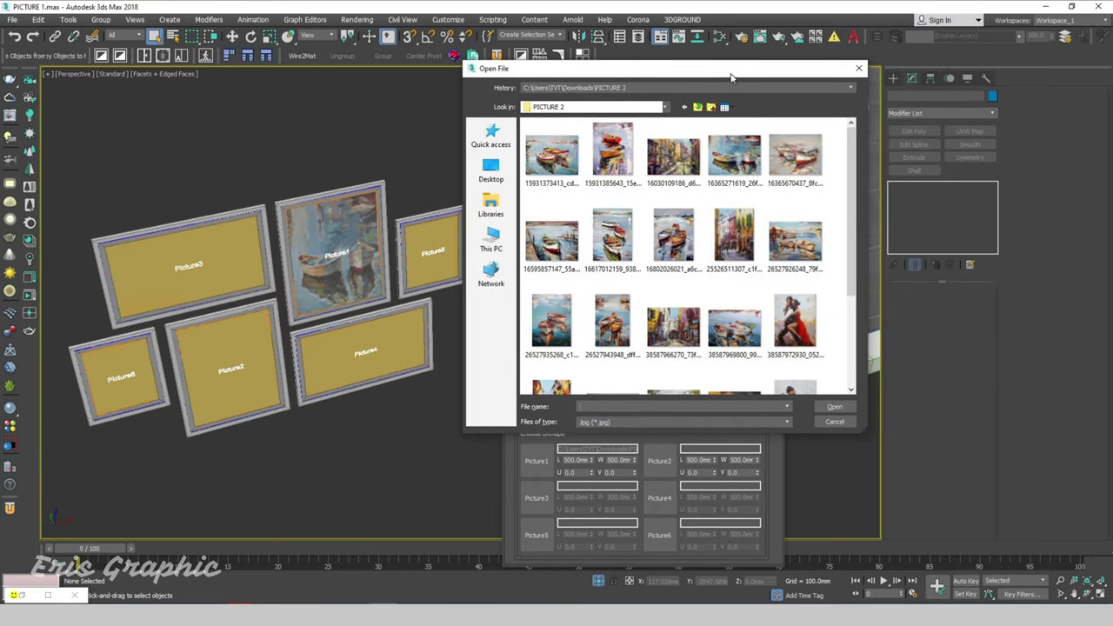
{"action": "double_click", "coordinate": [737, 238]}
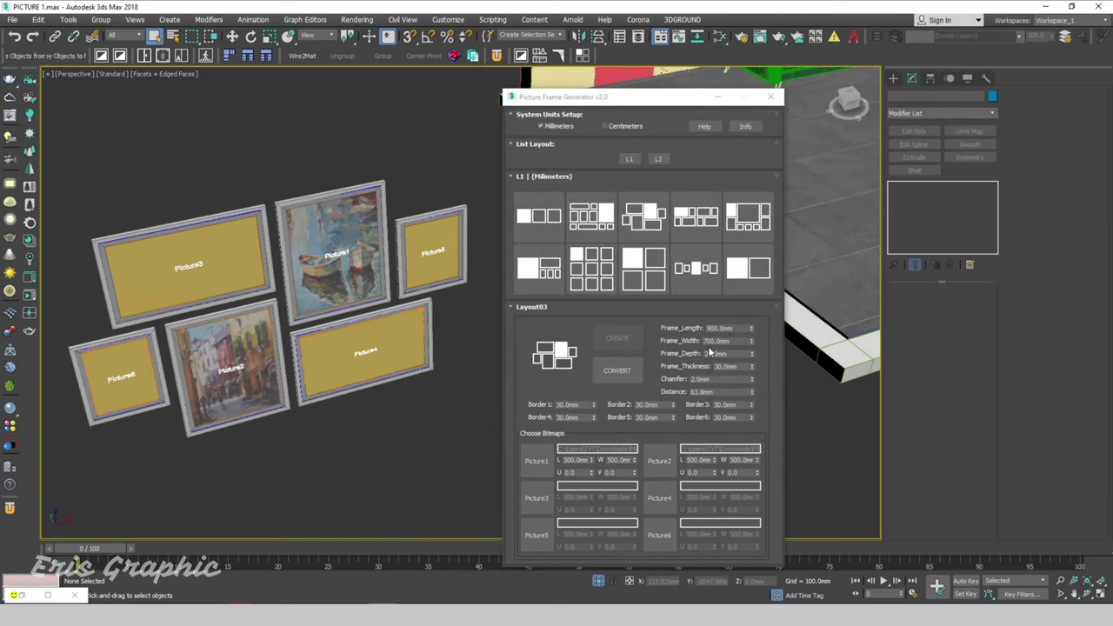
- Assign boats paintings to Picture3 and Picture4, and dancer paintings to Picture6 and Picture5
{"action": "left_click", "coordinate": [537, 499]}
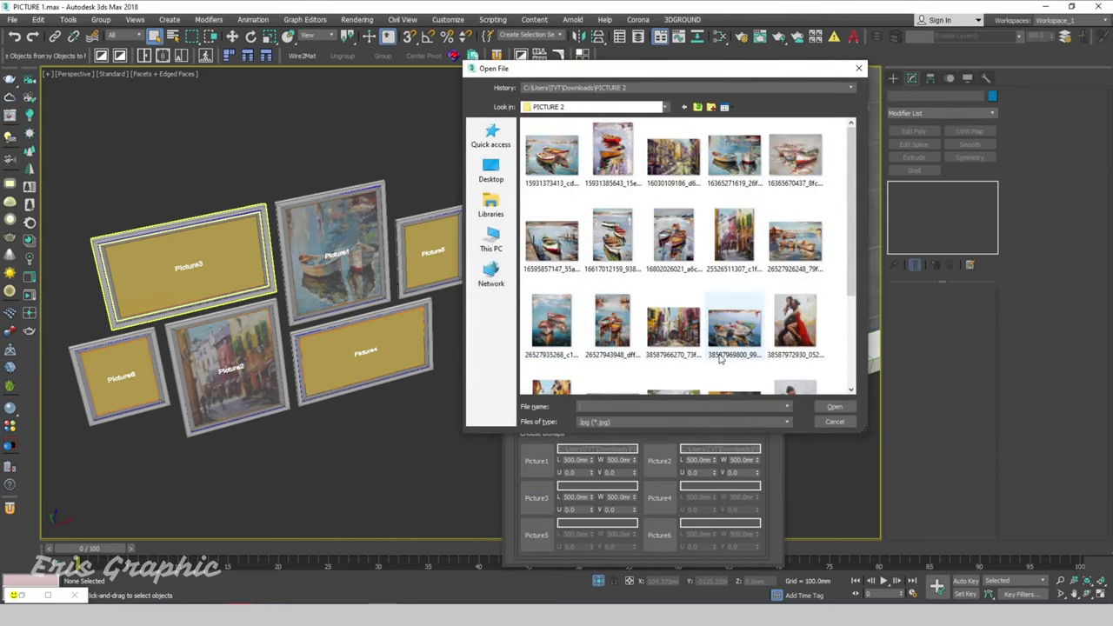
{"action": "double_click", "coordinate": [733, 332]}
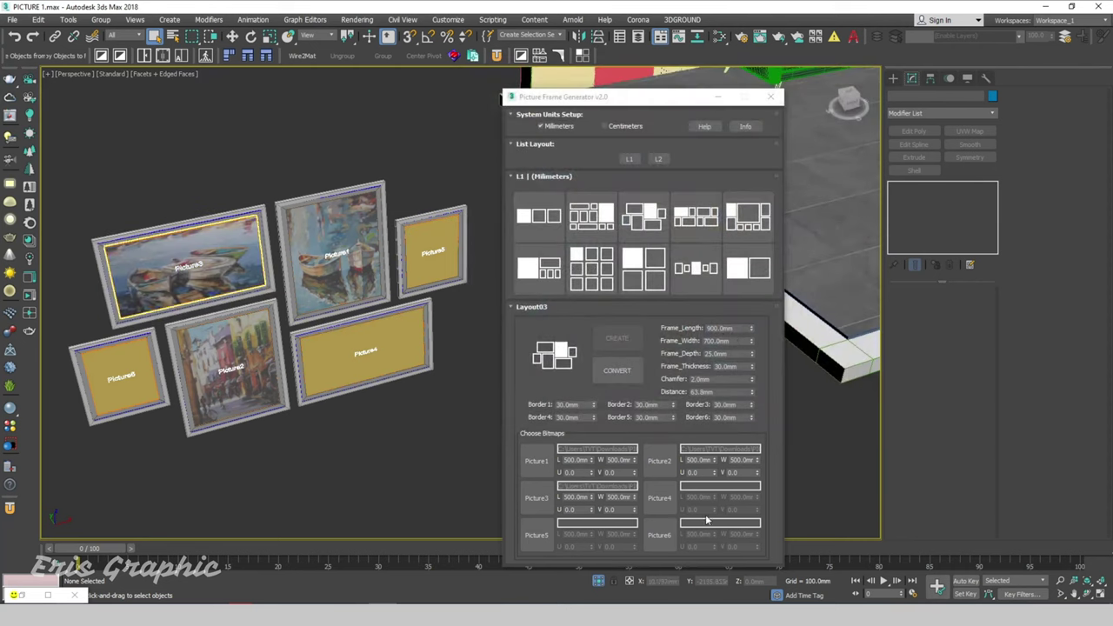
{"action": "left_click", "coordinate": [659, 500]}
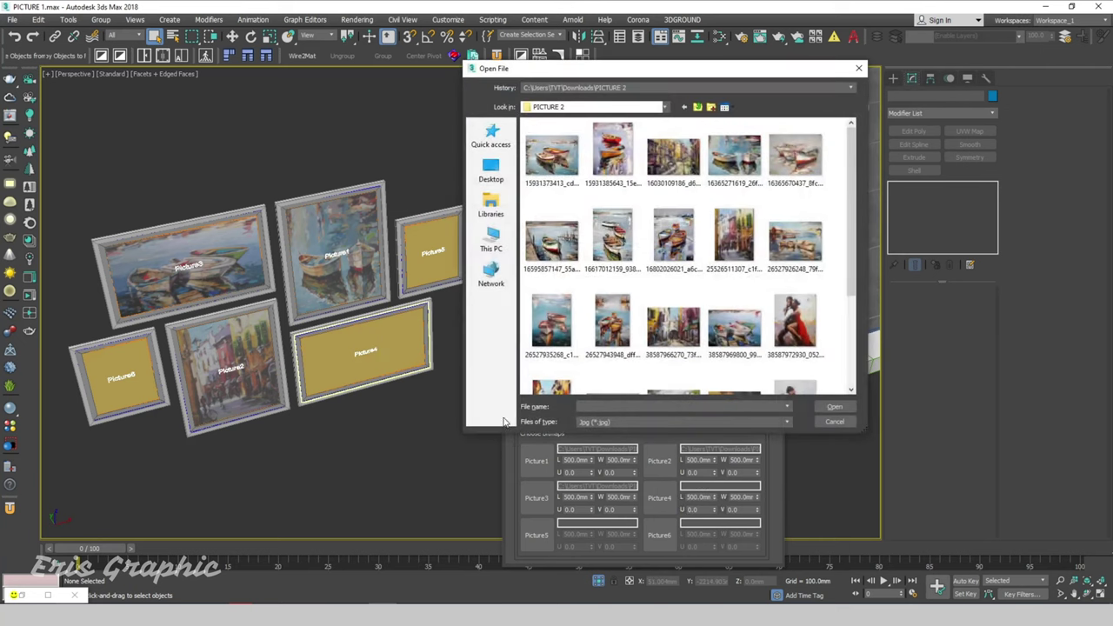
{"action": "scroll", "coordinate": [754, 346], "scroll_direction": "down", "scroll_amount": 2}
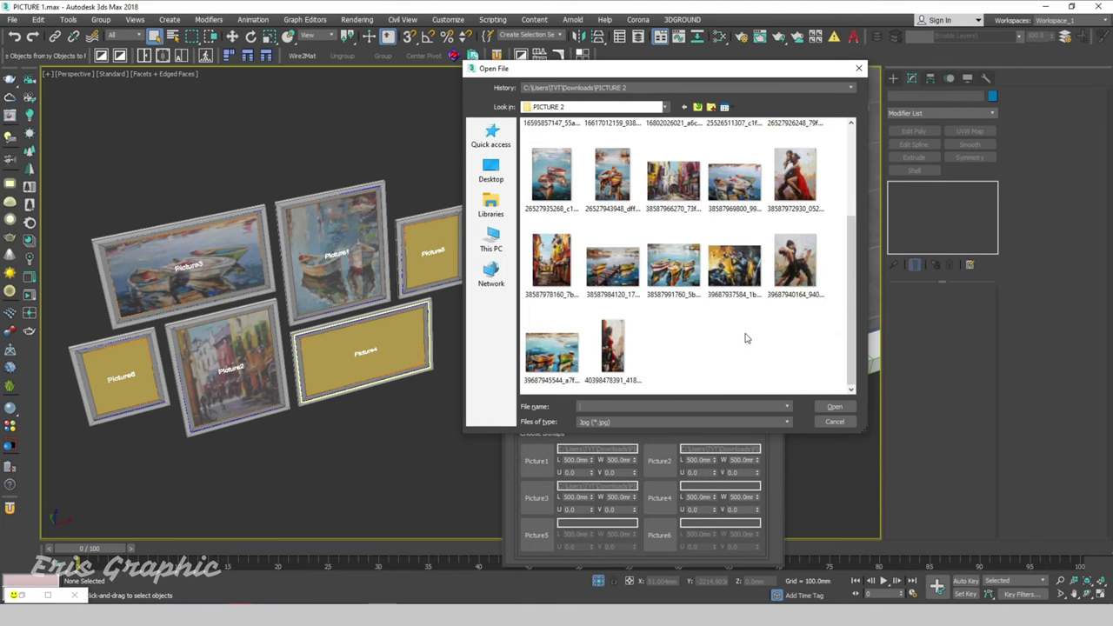
{"action": "double_click", "coordinate": [612, 265]}
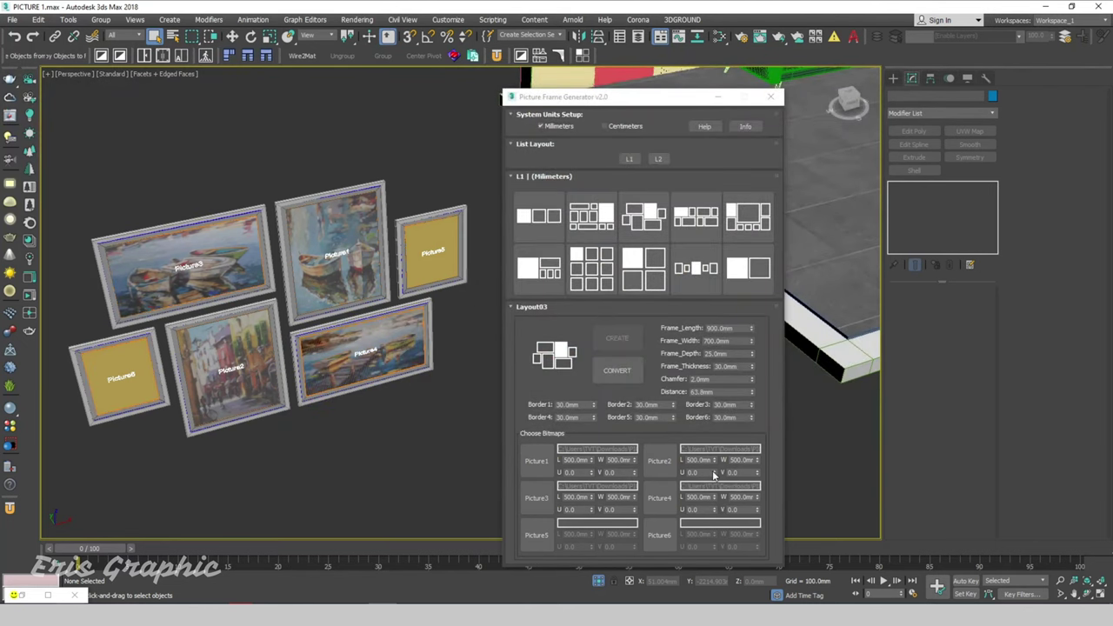
{"action": "left_click", "coordinate": [536, 535]}
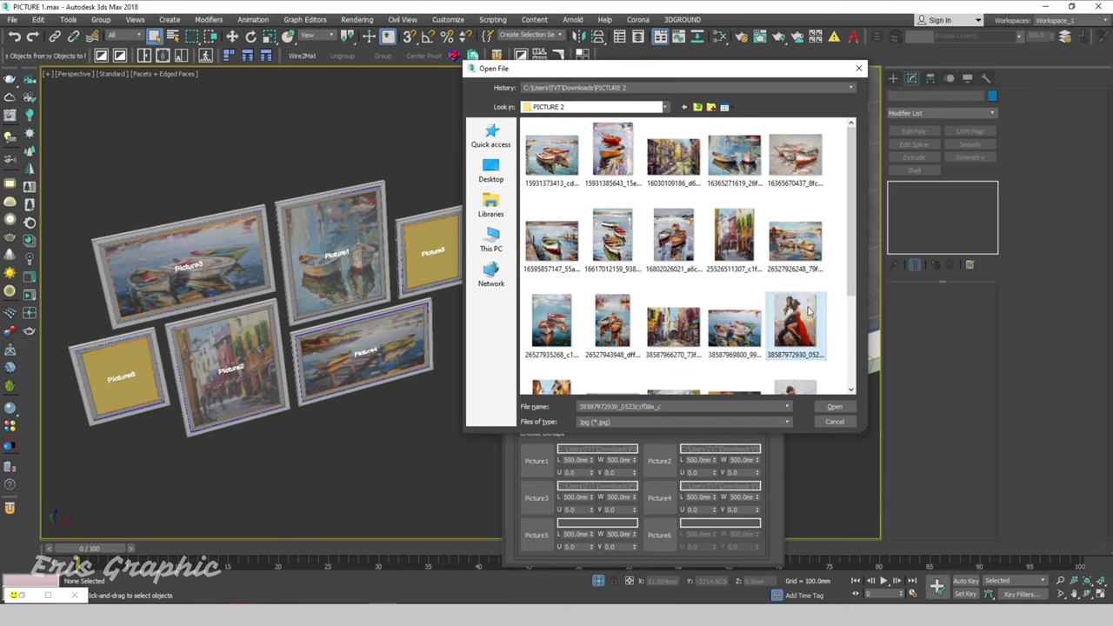
{"action": "double_click", "coordinate": [795, 322]}
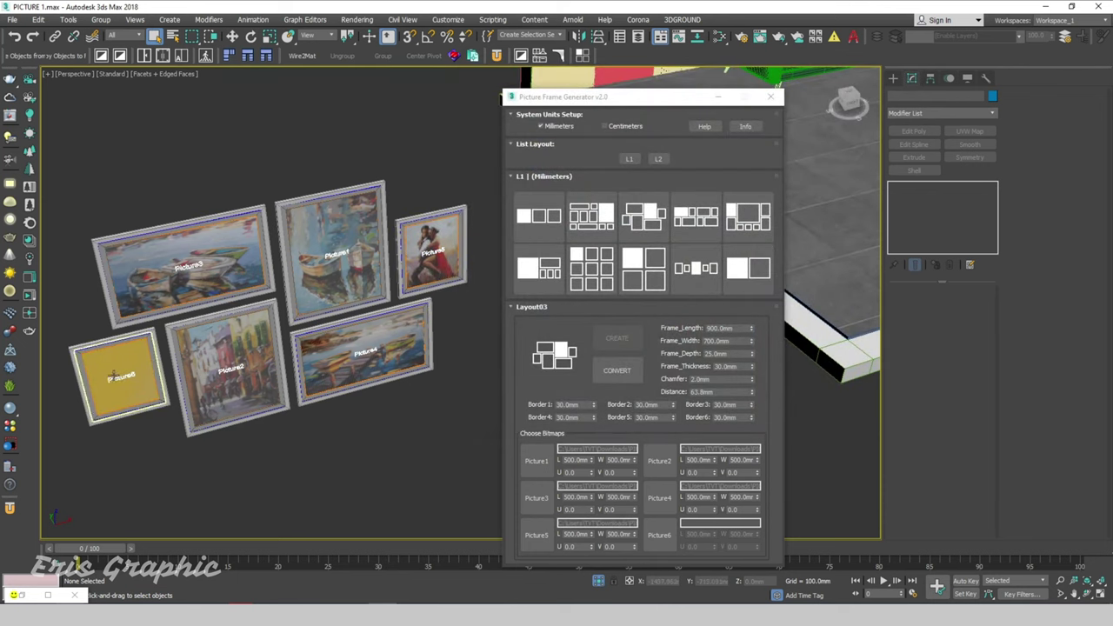
{"action": "left_click", "coordinate": [659, 535]}
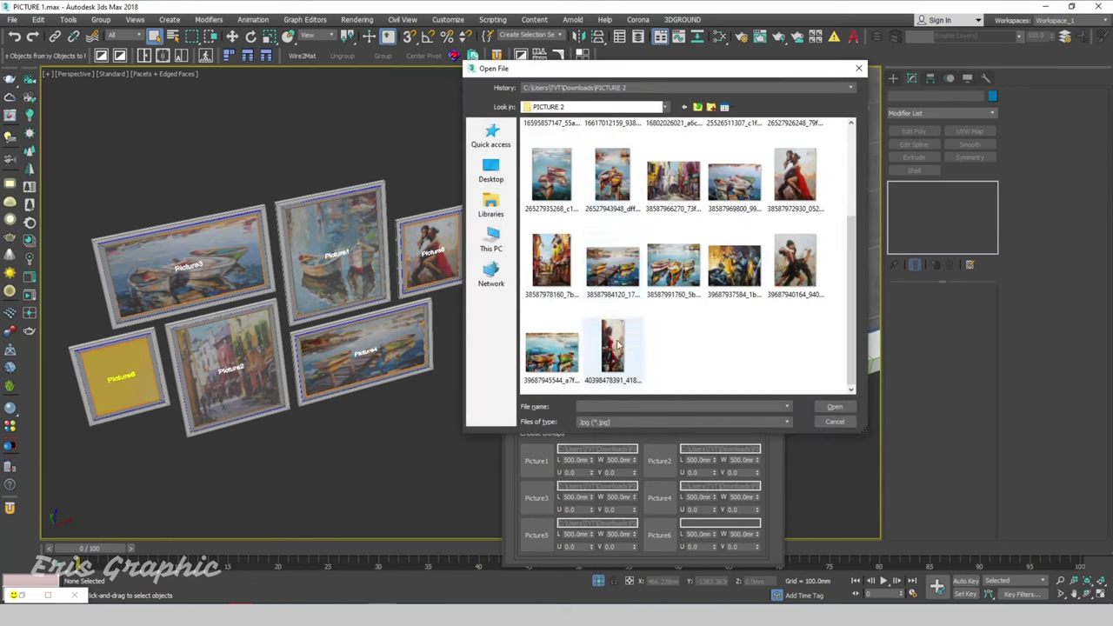
{"action": "double_click", "coordinate": [613, 344]}
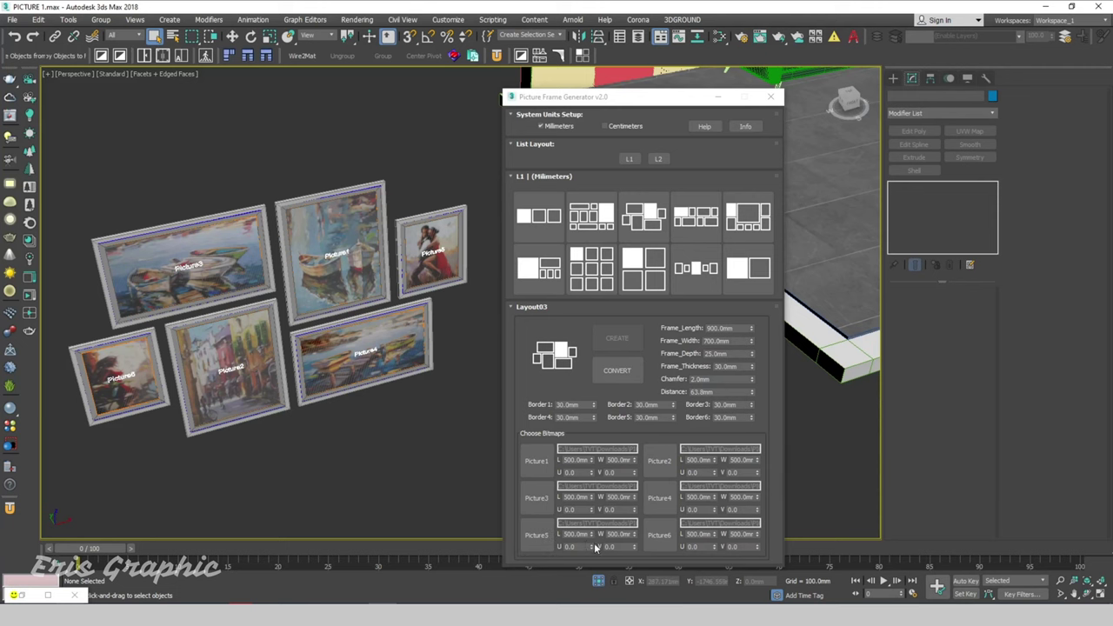
- Convert the six generated picture frames into one Editable Poly and close the Picture Frame Generator
{"action": "mouse_move", "coordinate": [291, 455]}
{"action": "middle_mouse_down", "text": "alt"}
{"action": "mouse_move", "coordinate": [367, 428]}
{"action": "mouse_move", "coordinate": [380, 439]}
{"action": "mouse_move", "coordinate": [461, 324]}
{"action": "middle_mouse_up", "text": "alt"}
{"action": "scroll", "coordinate": [257, 324], "scroll_direction": "up", "scroll_amount": 4}
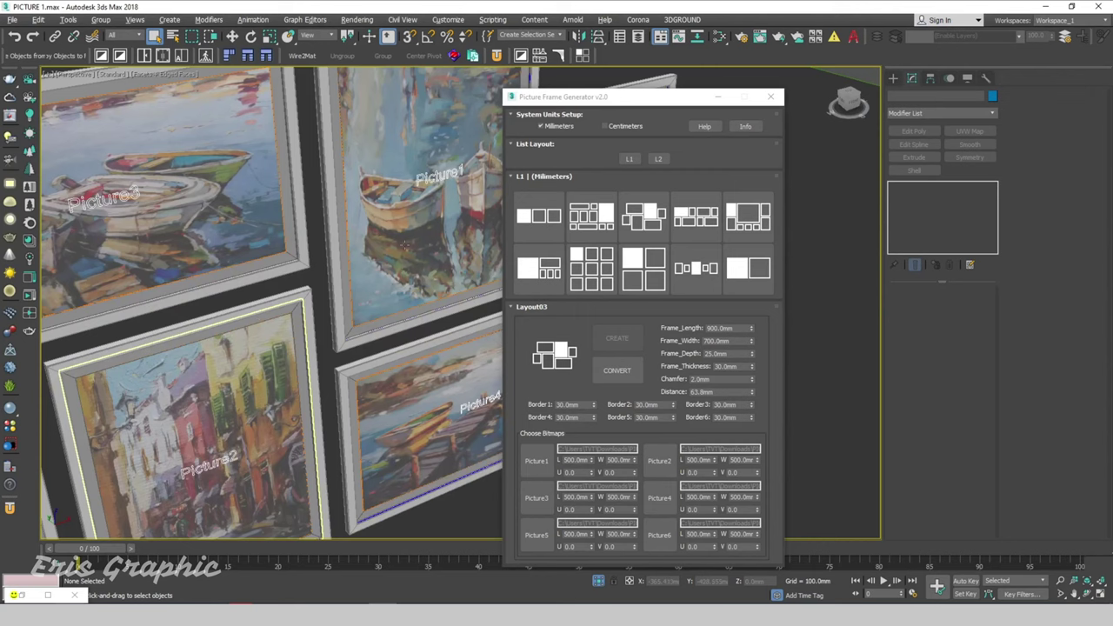
{"action": "scroll", "coordinate": [405, 244], "scroll_direction": "down", "scroll_amount": 5}
{"action": "scroll", "coordinate": [192, 249], "scroll_direction": "up", "scroll_amount": 4}
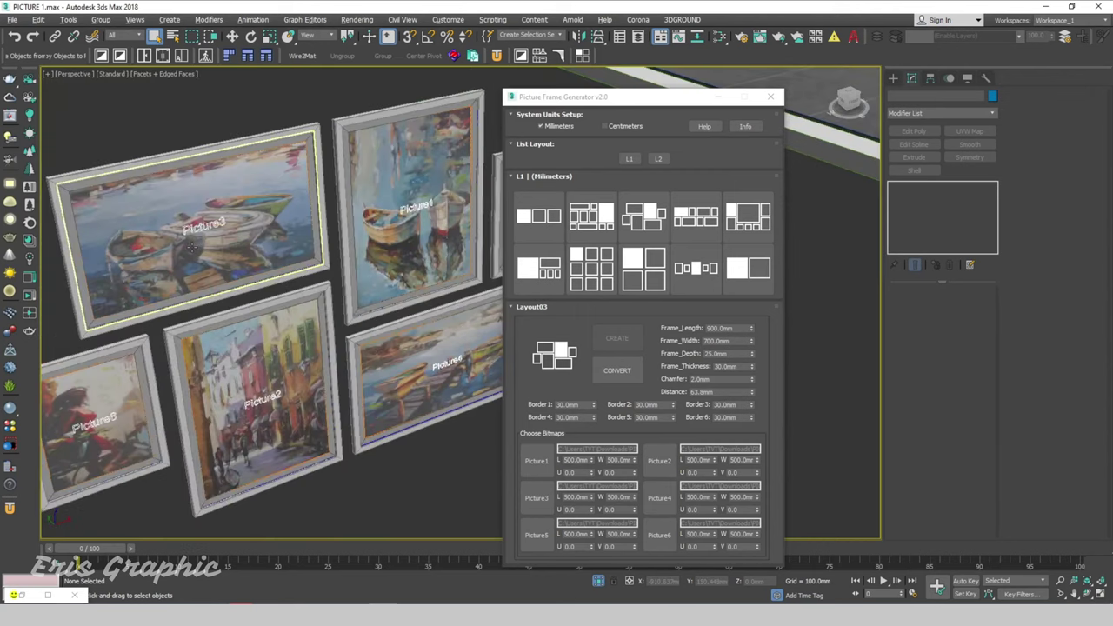
{"action": "left_click", "coordinate": [617, 371]}
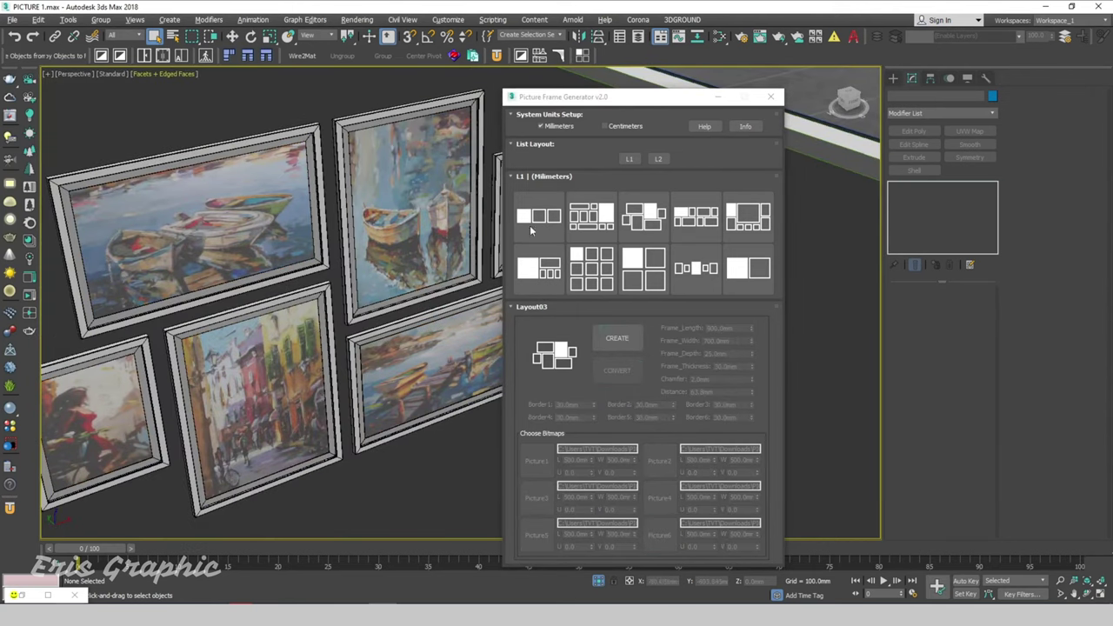
{"action": "left_click", "coordinate": [770, 96]}
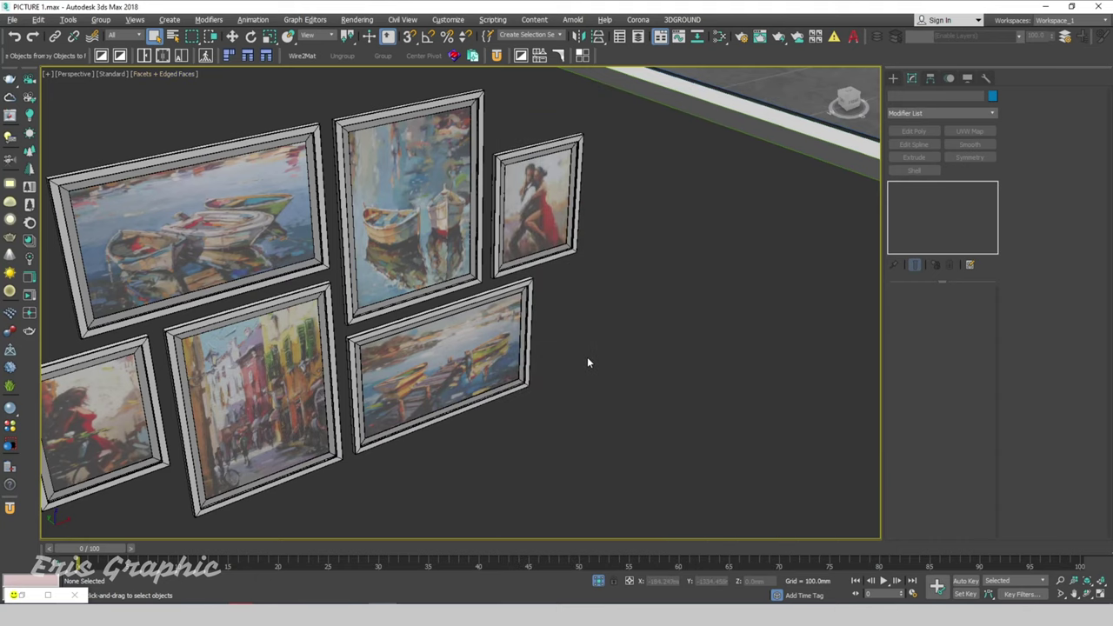
{"action": "scroll", "coordinate": [586, 362], "scroll_direction": "down", "scroll_amount": 5}
- Select the framed paintings mesh and orbit to a more frontal view of it
{"action": "left_click", "coordinate": [571, 357]}
{"action": "key", "text": "z"}
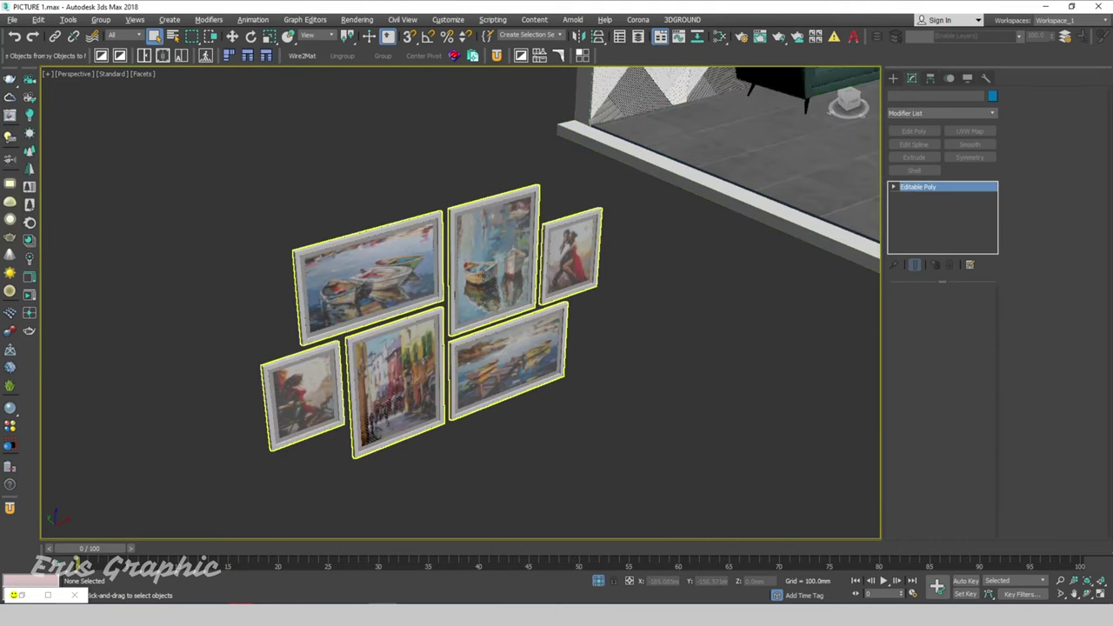
{"action": "left_click", "coordinate": [477, 278]}
{"action": "scroll", "coordinate": [476, 278], "scroll_direction": "up", "scroll_amount": 3}
{"action": "scroll", "coordinate": [556, 342], "scroll_direction": "down", "scroll_amount": 5}
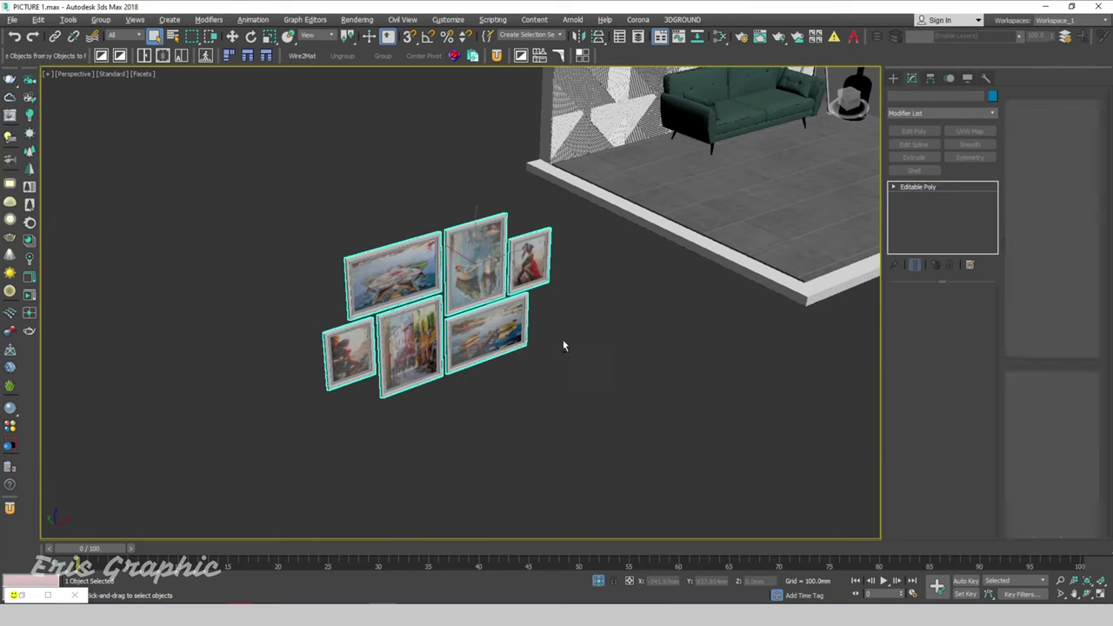
{"action": "middle_click_drag", "start_coordinate": [563, 346], "coordinate": [527, 199], "text": "alt"}
{"action": "left_click_drag", "start_coordinate": [527, 183], "coordinate": [488, 287]}
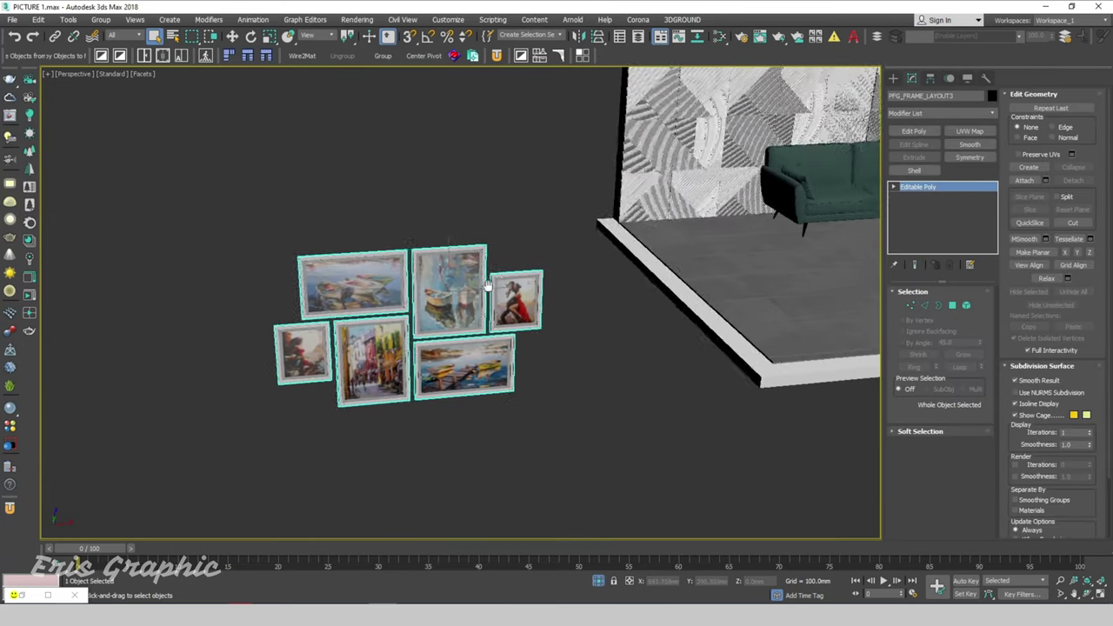
{"action": "middle_click_drag", "start_coordinate": [488, 287], "coordinate": [325, 306], "text": "alt"}
- In the front view, move the frames up onto the wall above the sofa
{"action": "key", "text": "f"}
{"action": "key", "text": "z"}
{"action": "scroll", "coordinate": [296, 261], "scroll_direction": "down", "scroll_amount": 5}
{"action": "key", "text": "w"}
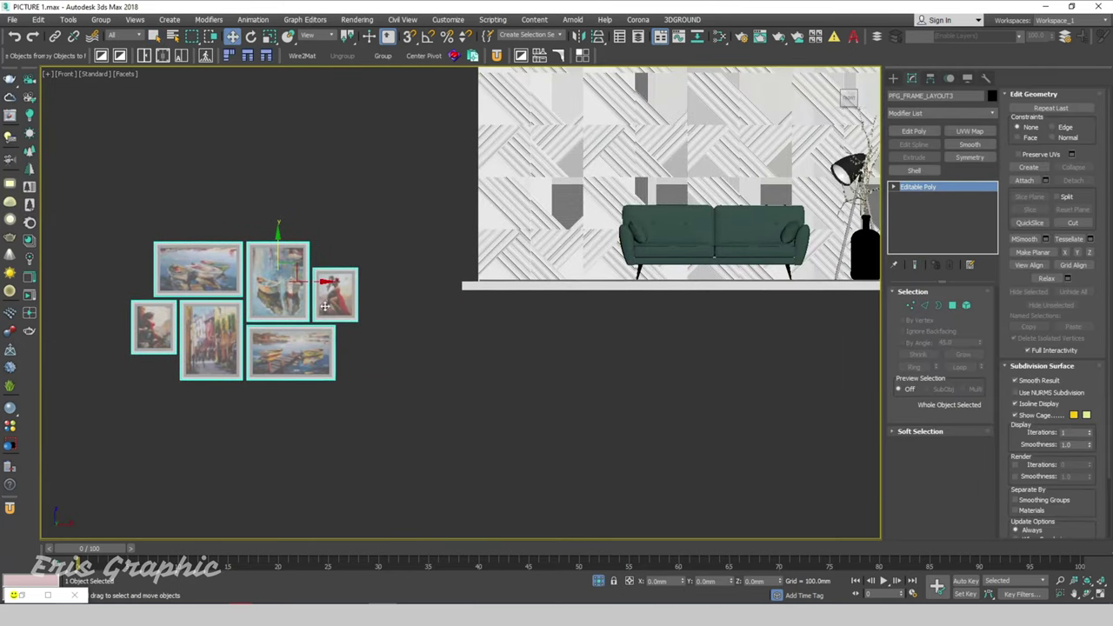
{"action": "scroll", "coordinate": [324, 306], "scroll_direction": "down", "scroll_amount": 3}
{"action": "left_click_drag", "start_coordinate": [312, 274], "coordinate": [545, 178]}
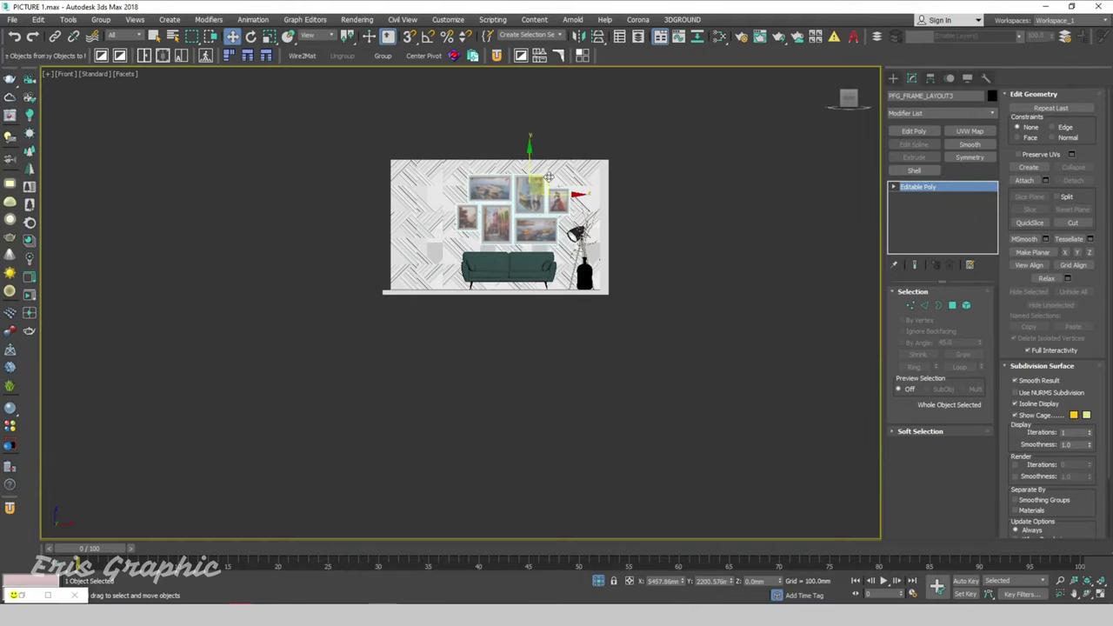
{"action": "scroll", "coordinate": [526, 196], "scroll_direction": "up", "scroll_amount": 5}
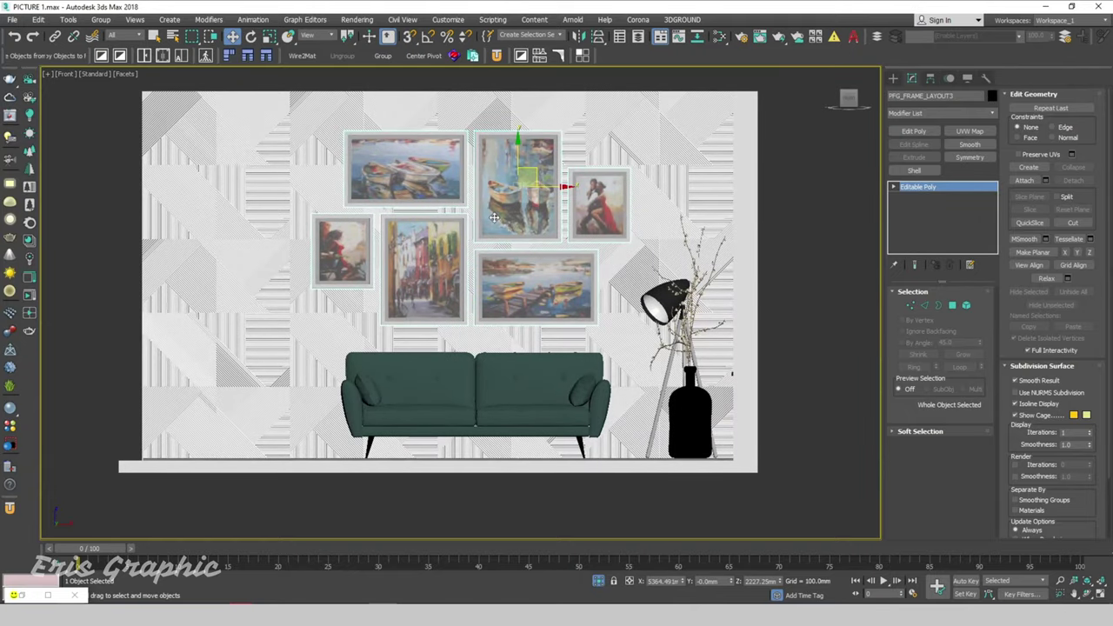
- Push the frames back against the wall in top view, then nudge them slightly right in front view
{"action": "mouse_move", "coordinate": [517, 220]}
{"action": "middle_mouse_down", "text": "alt"}
{"action": "mouse_move", "coordinate": [533, 270]}
{"action": "mouse_move", "coordinate": [487, 287]}
{"action": "middle_mouse_up", "text": "alt"}
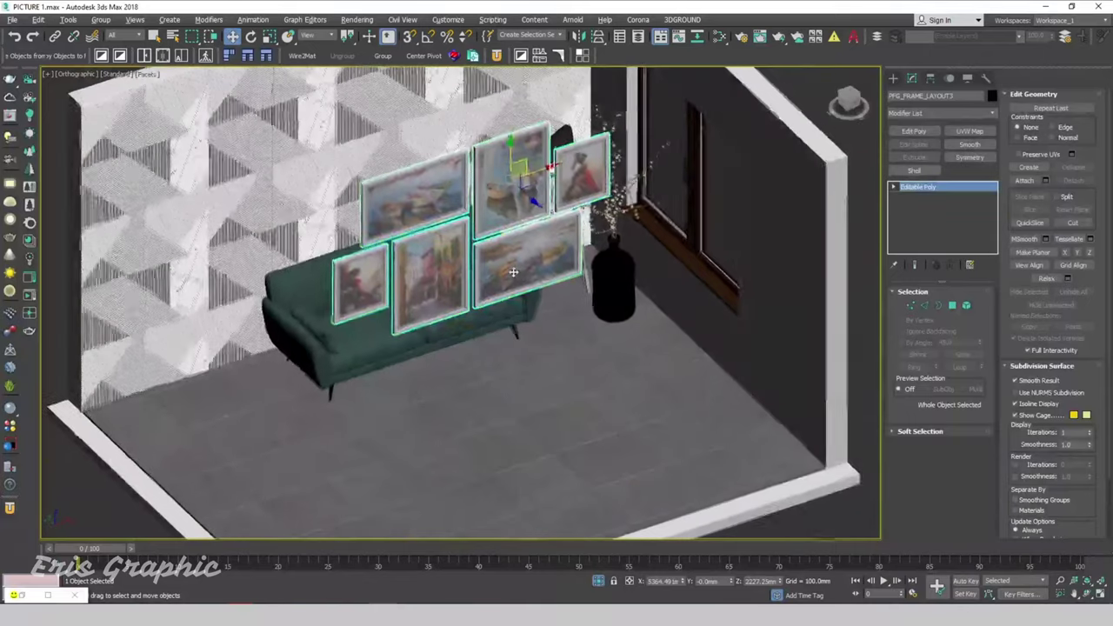
{"action": "key", "text": "t"}
{"action": "left_click_drag", "start_coordinate": [468, 293], "coordinate": [472, 178]}
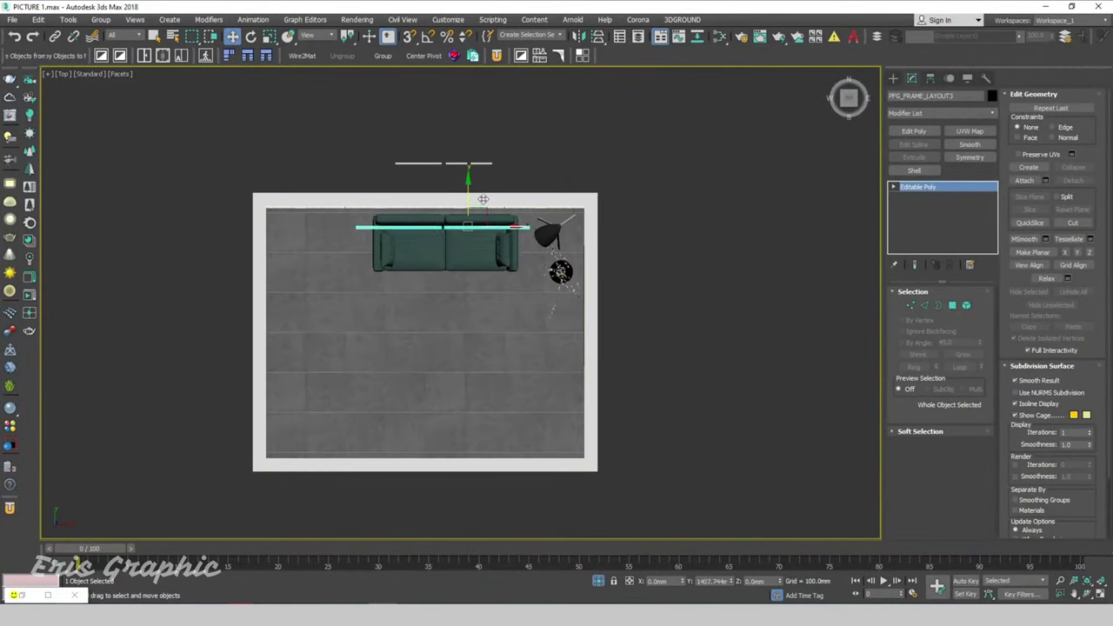
{"action": "key", "text": "f"}
{"action": "scroll", "coordinate": [493, 264], "scroll_direction": "down", "scroll_amount": 3}
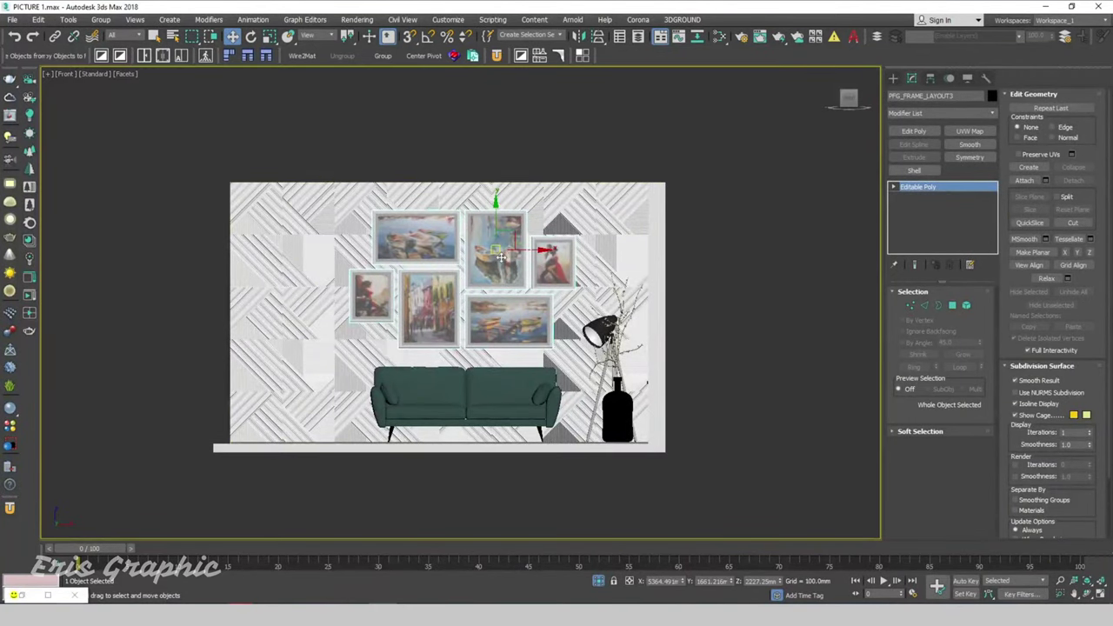
{"action": "scroll", "coordinate": [505, 268], "scroll_direction": "up", "scroll_amount": 2}
{"action": "left_click_drag", "start_coordinate": [520, 235], "coordinate": [528, 244]}
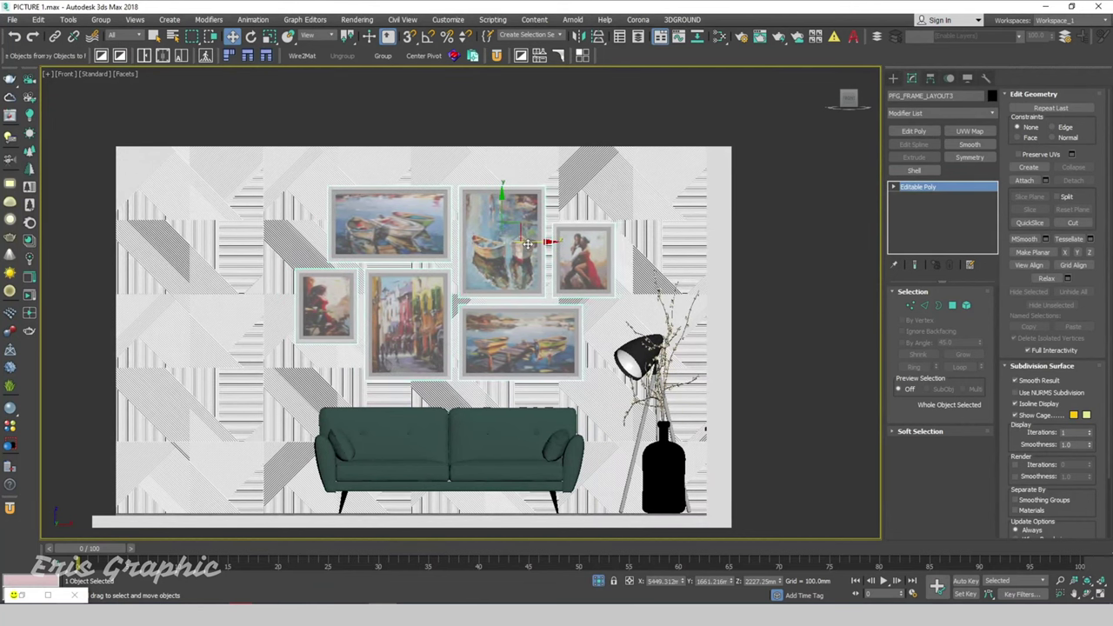
- Shift the frames flush to the wall in top view and return to the Corona camera view
{"action": "key", "text": "t"}
{"action": "key", "text": "z"}
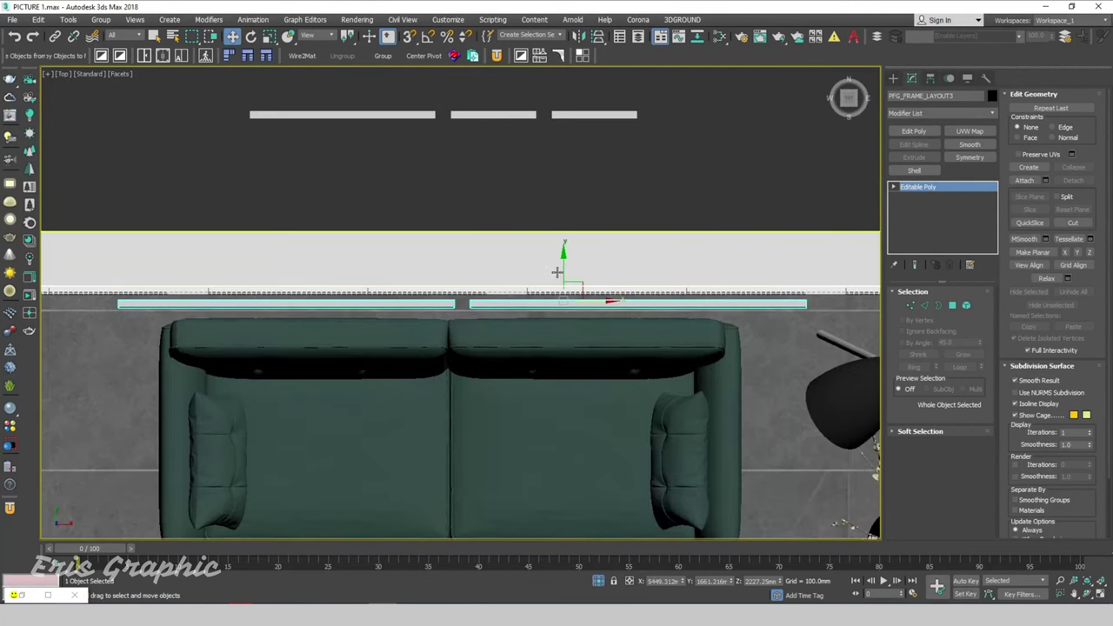
{"action": "left_click_drag", "start_coordinate": [557, 272], "coordinate": [557, 266]}
{"action": "key", "text": "c"}
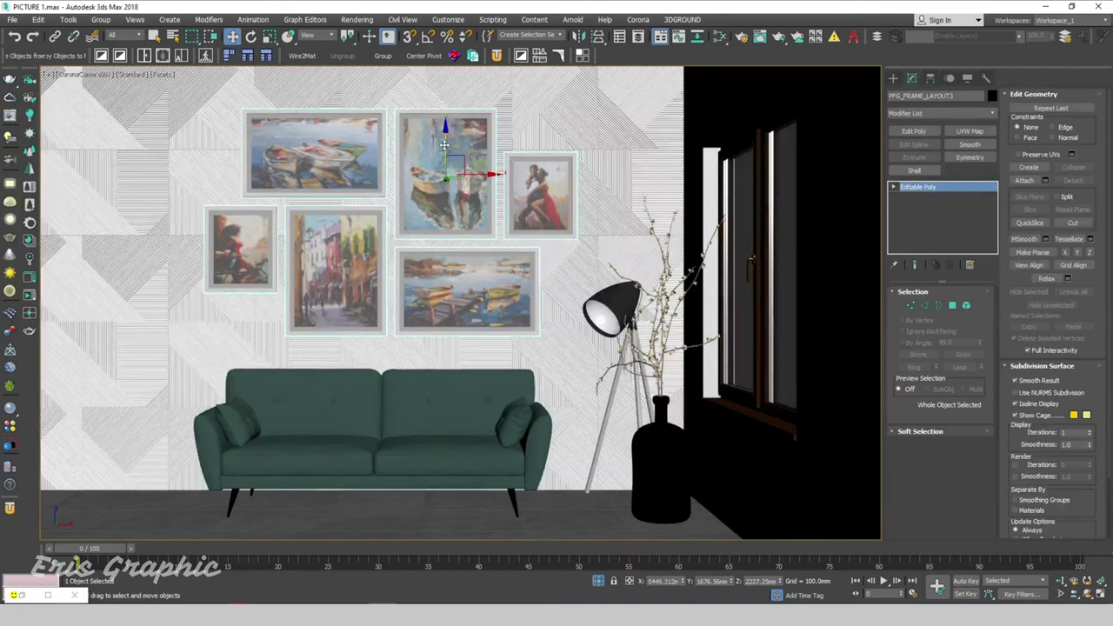
- Lower the frames slightly on the wall and unhide all hidden objects
{"action": "left_click_drag", "start_coordinate": [444, 145], "coordinate": [440, 193]}
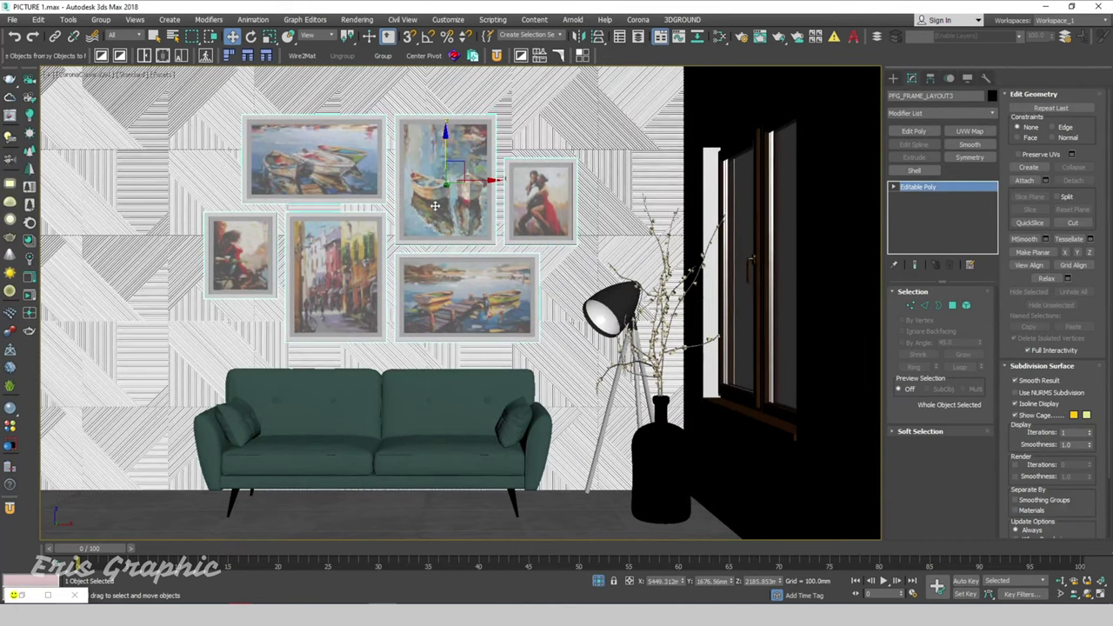
{"action": "right_click", "coordinate": [487, 178]}
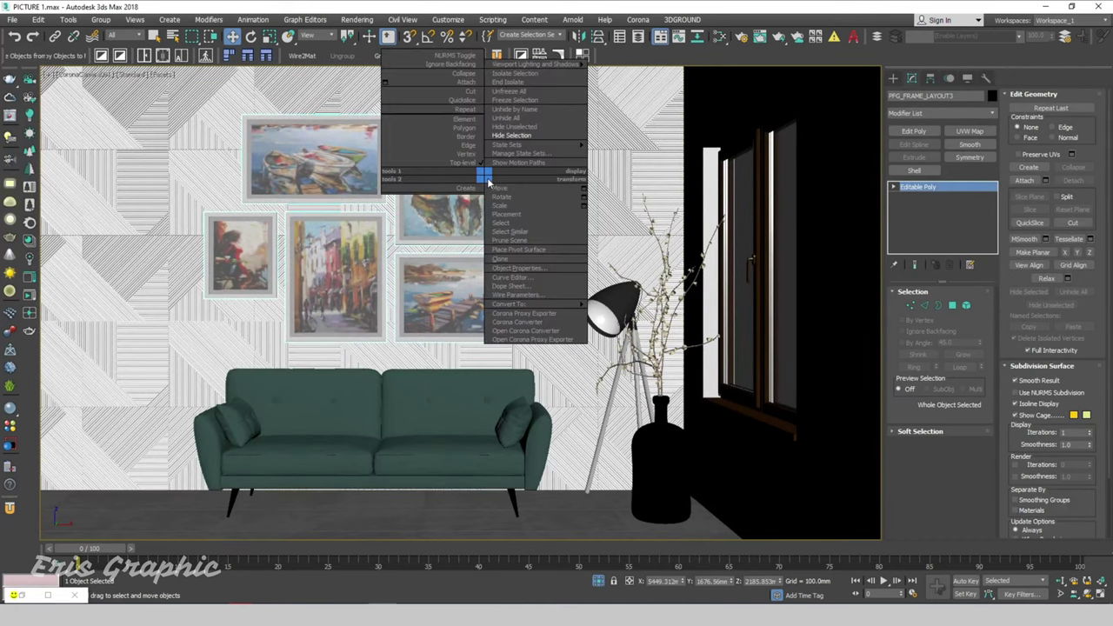
{"action": "left_click", "coordinate": [526, 120]}
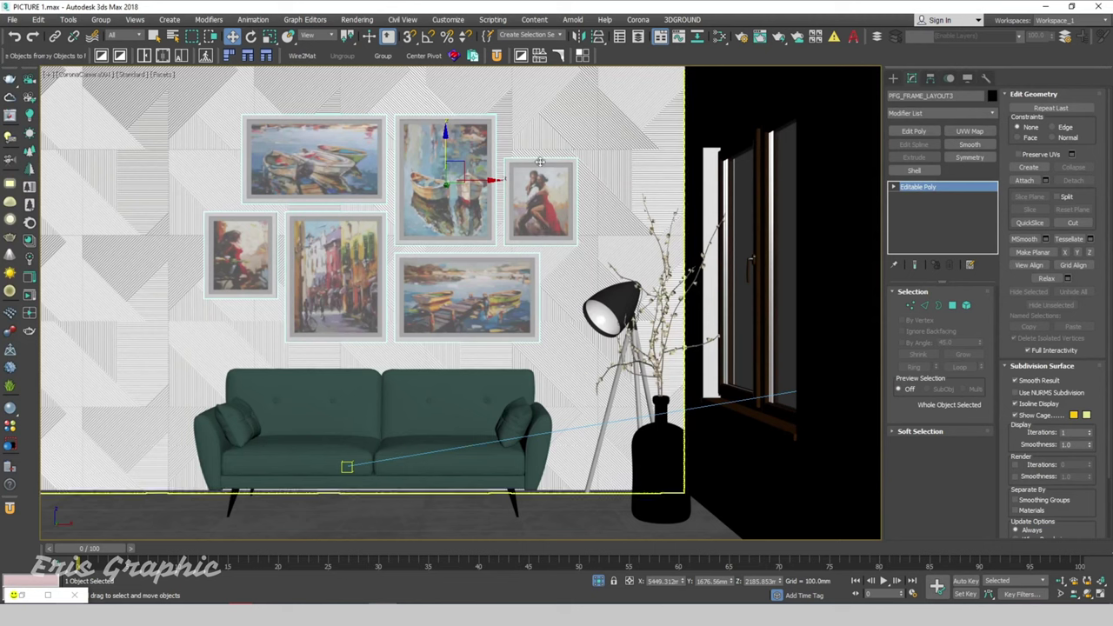
- Check the Common and Scene tabs in Render Setup, then start the Corona render
{"action": "left_click", "coordinate": [356, 19]}
{"action": "left_click", "coordinate": [386, 88]}
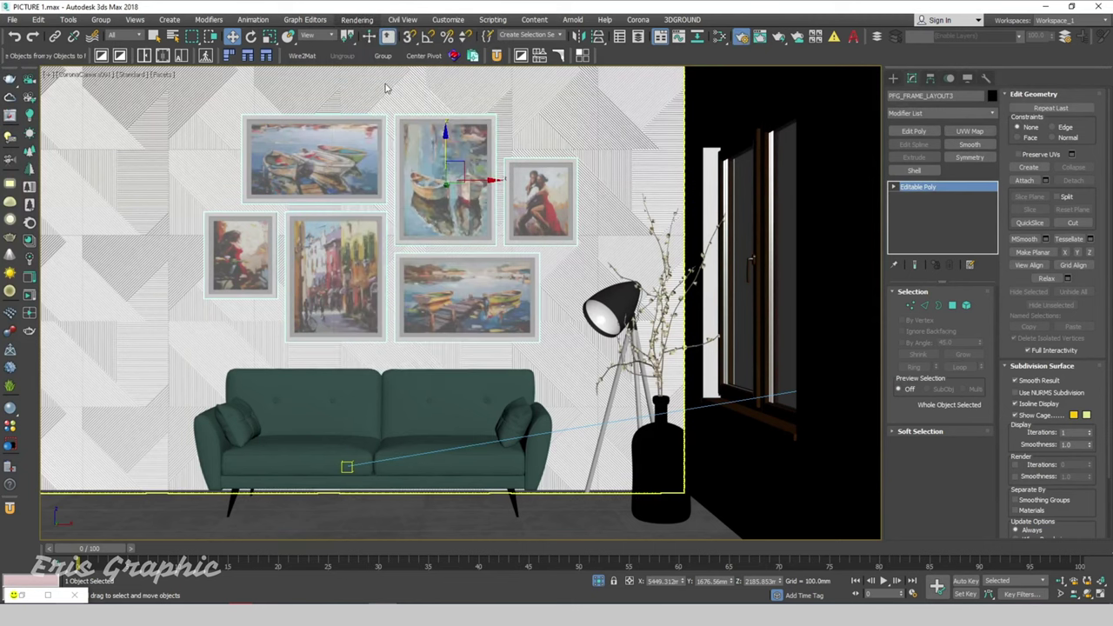
{"action": "left_click", "coordinate": [387, 100]}
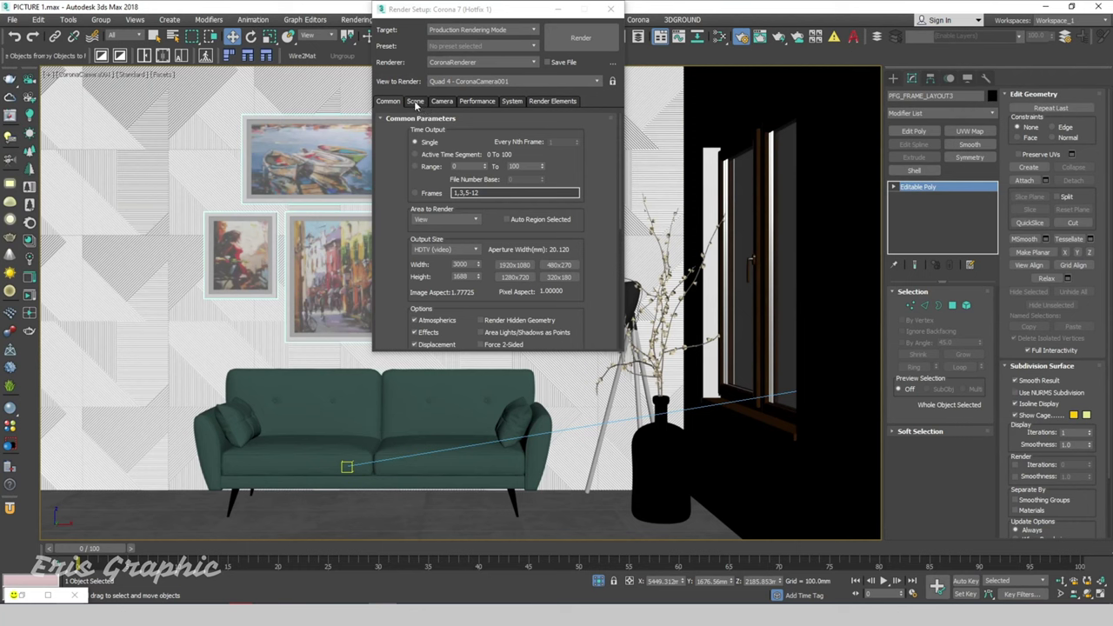
{"action": "left_click", "coordinate": [414, 100]}
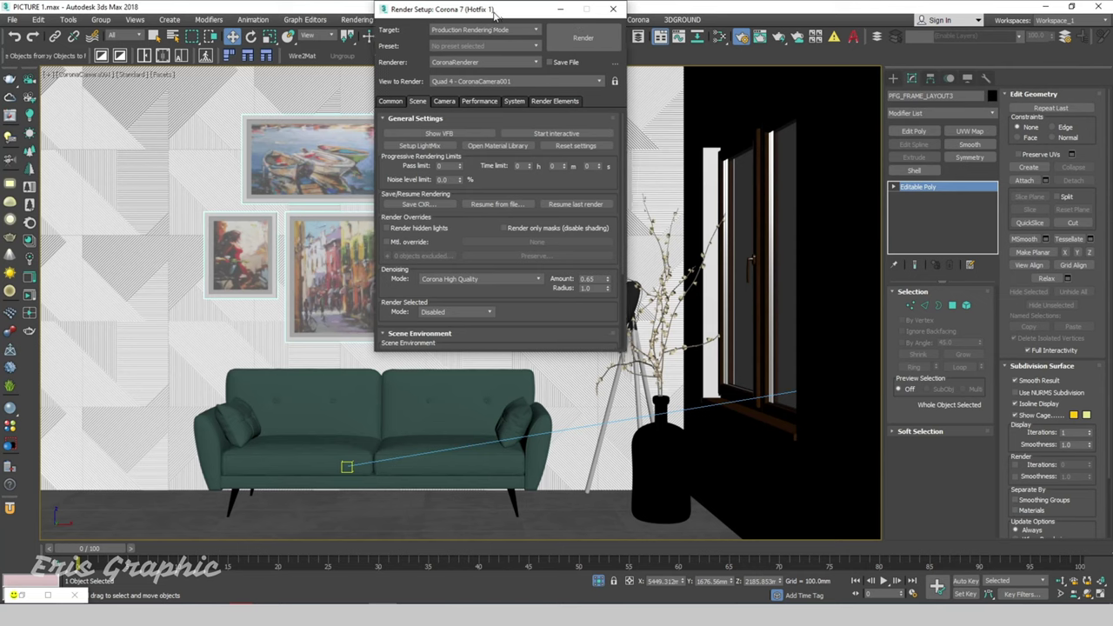
{"action": "mouse_move", "coordinate": [490, 14]}
{"action": "left_mouse_down"}
{"action": "mouse_move", "coordinate": [811, 45]}
{"action": "mouse_move", "coordinate": [900, 25]}
{"action": "left_mouse_up"}
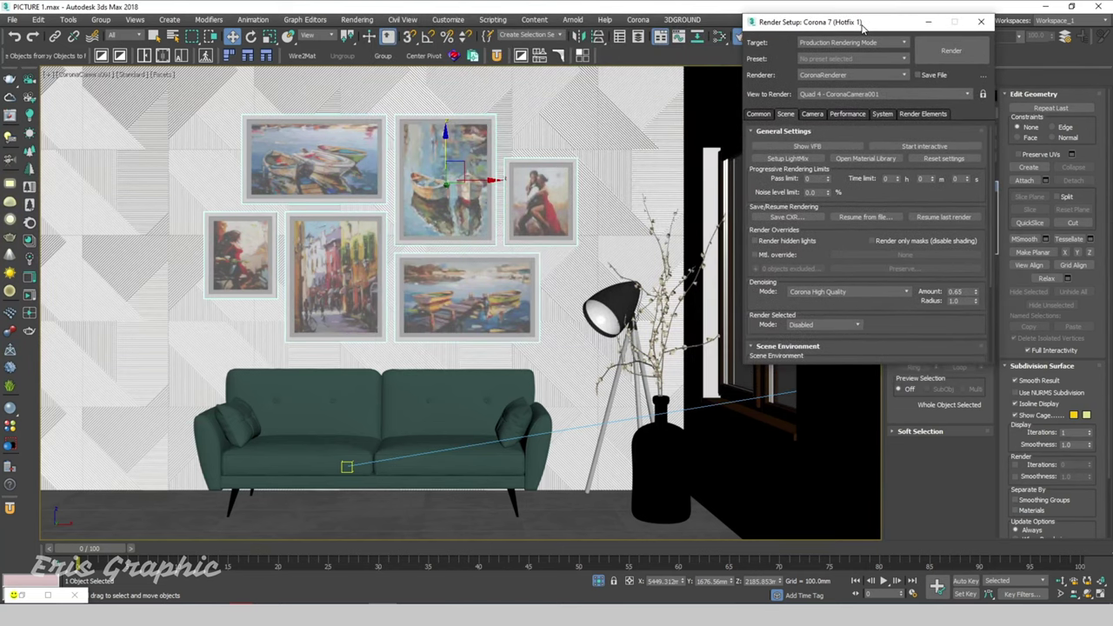
{"action": "left_click", "coordinate": [991, 47]}
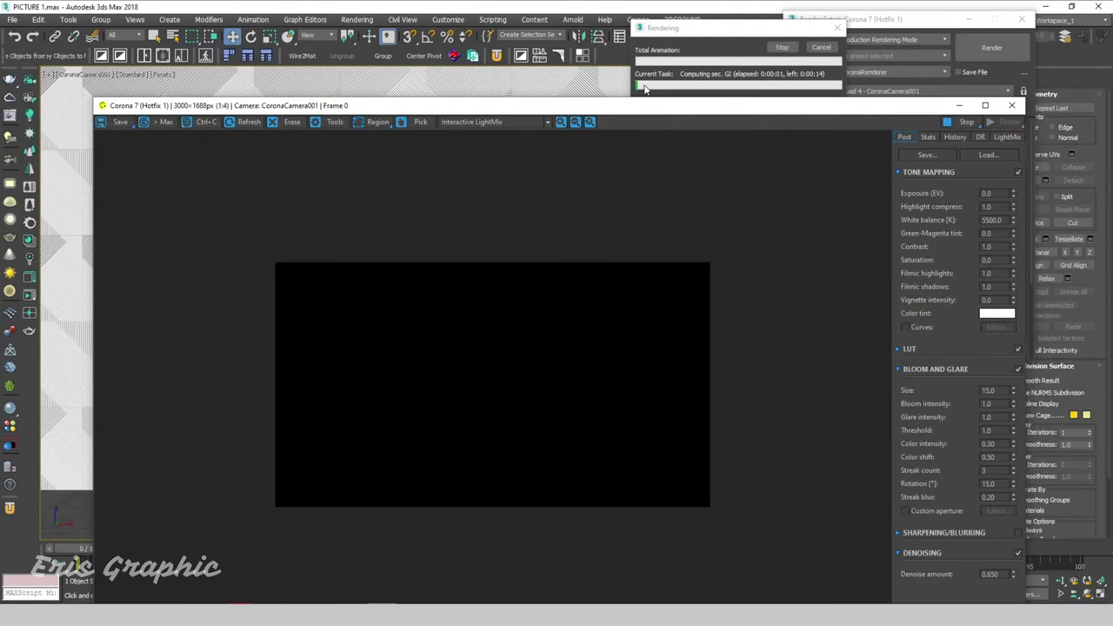
- Reposition and maximize the Corona frame buffer, zooming in to inspect the finished render
{"action": "left_click_drag", "start_coordinate": [615, 113], "coordinate": [564, 37]}
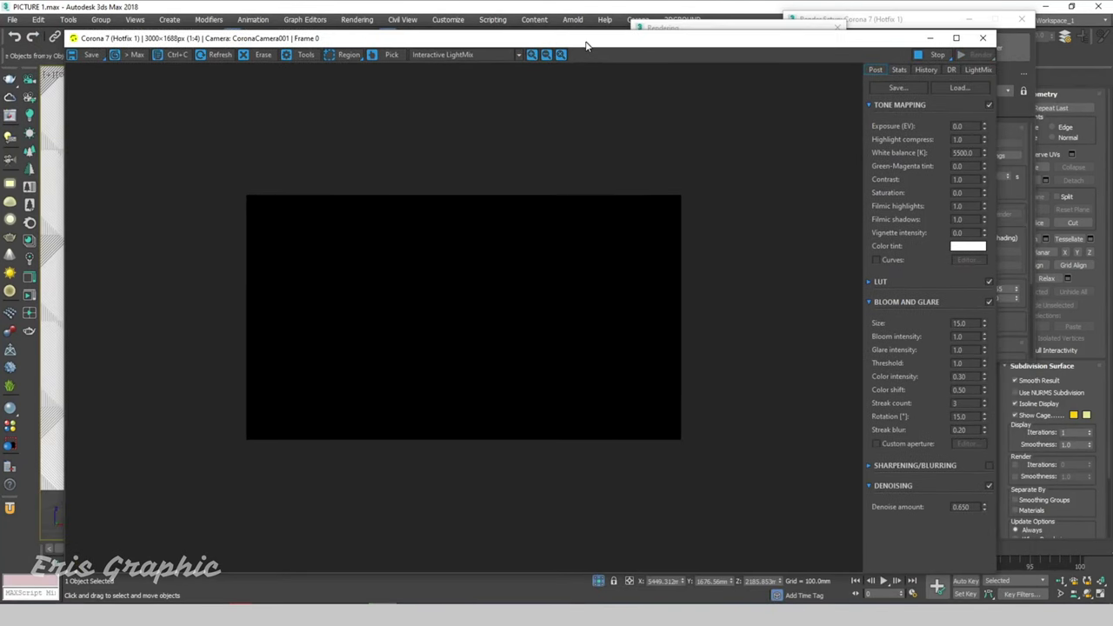
{"action": "scroll", "coordinate": [630, 226], "scroll_direction": "up", "scroll_amount": 1}
{"action": "scroll", "coordinate": [630, 227], "scroll_direction": "down", "scroll_amount": 1}
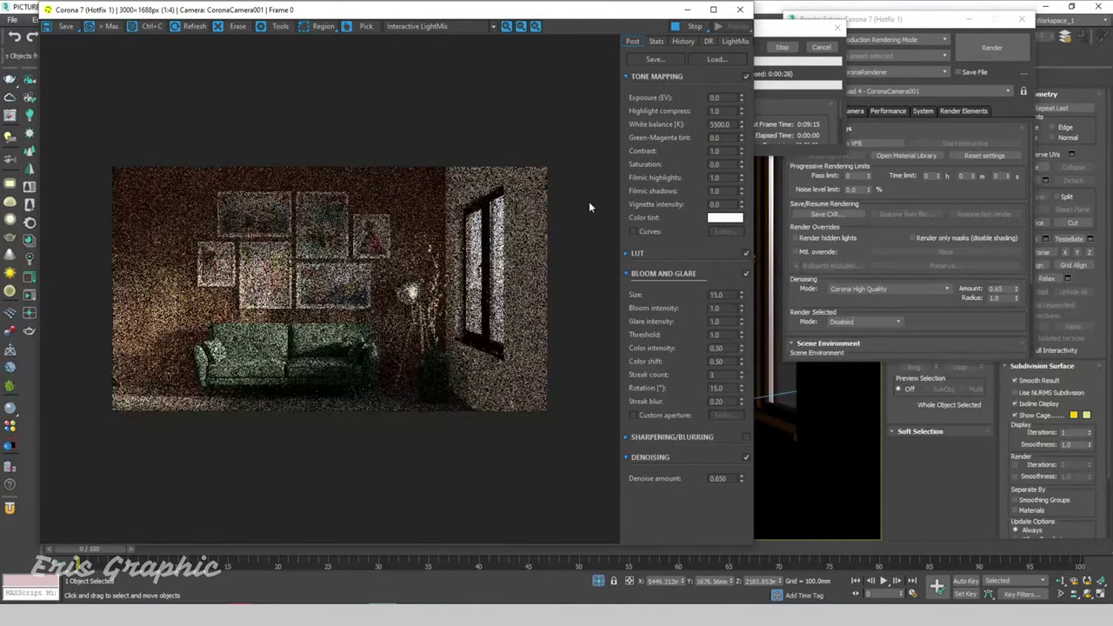
{"action": "left_click_drag", "start_coordinate": [537, 15], "coordinate": [585, 17]}
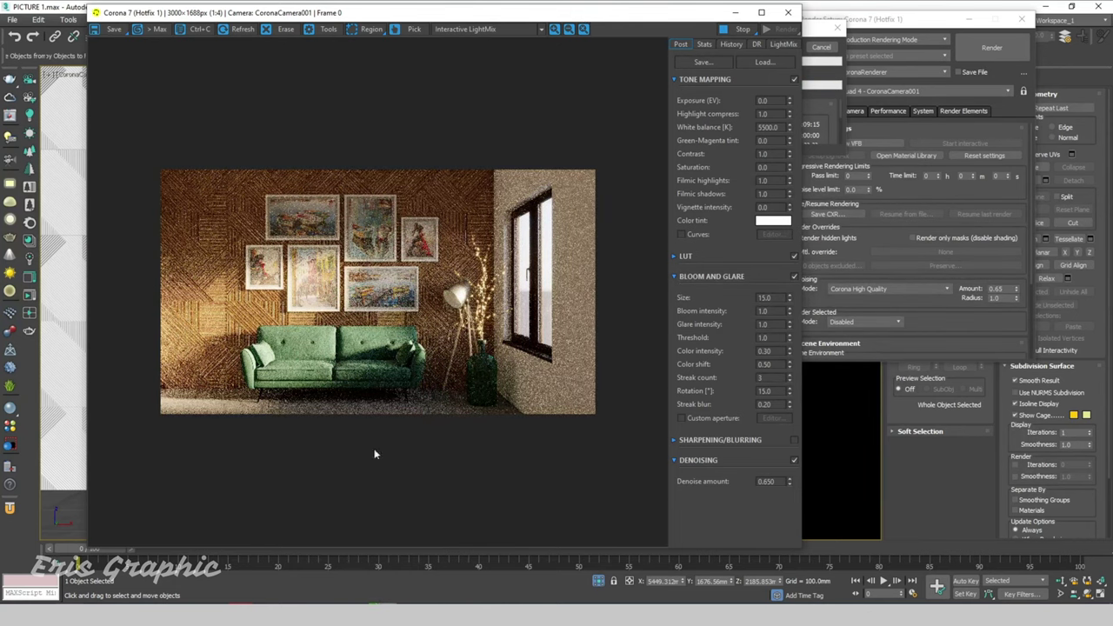
{"action": "scroll", "coordinate": [581, 374], "scroll_direction": "down", "scroll_amount": 1}
{"action": "scroll", "coordinate": [380, 296], "scroll_direction": "up", "scroll_amount": 1}
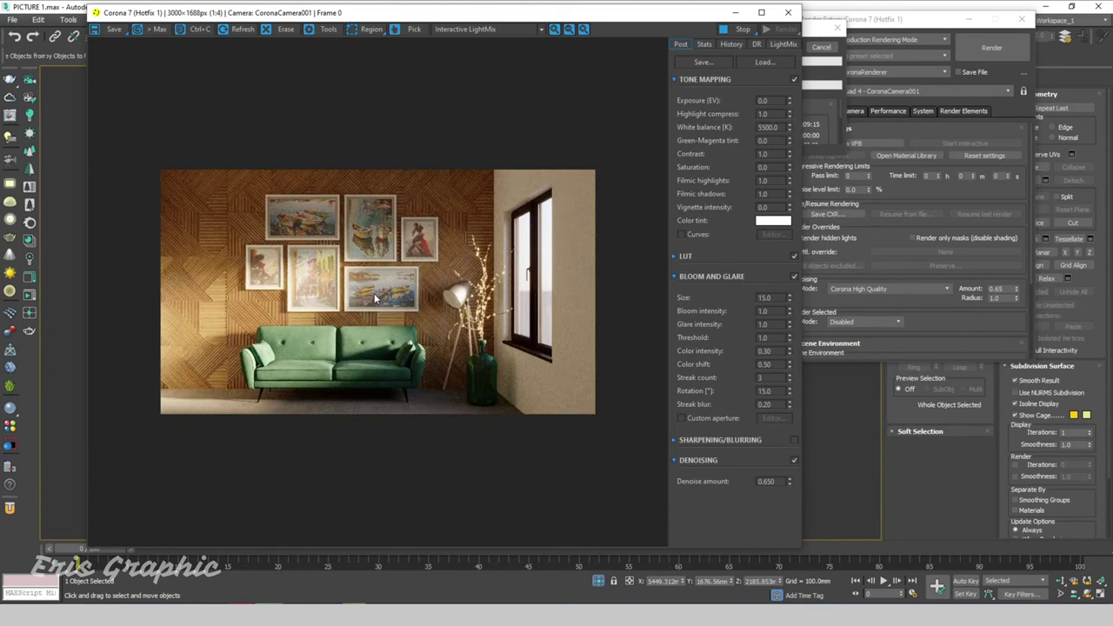
{"action": "scroll", "coordinate": [374, 293], "scroll_direction": "up", "scroll_amount": 1}
{"action": "left_click", "coordinate": [760, 12]}
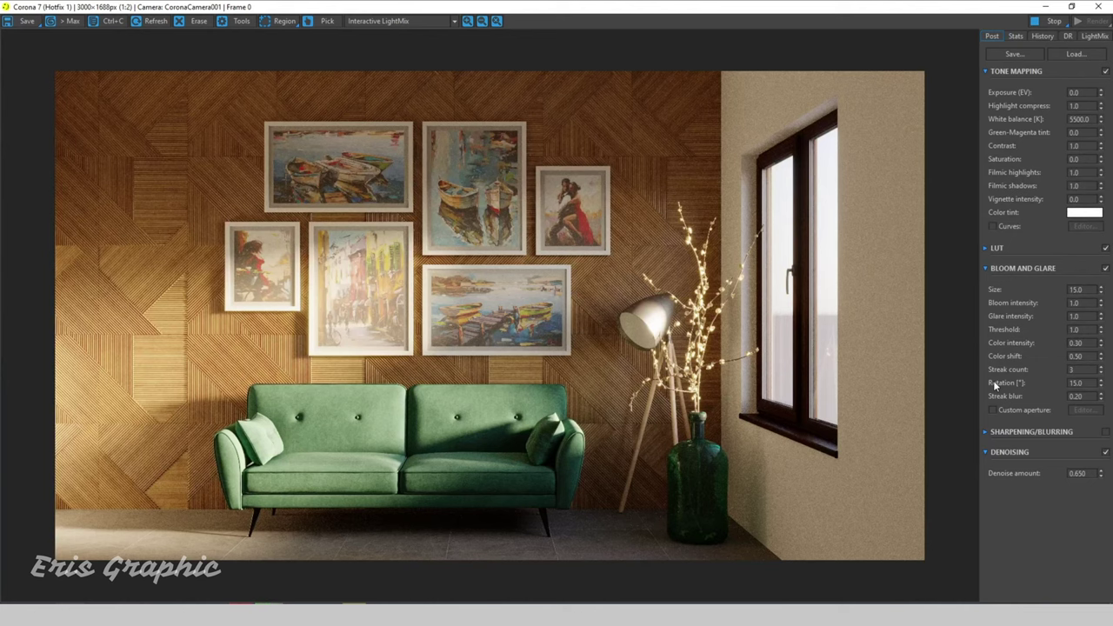
{"action": "scroll", "coordinate": [807, 324], "scroll_direction": "down", "scroll_amount": 1}
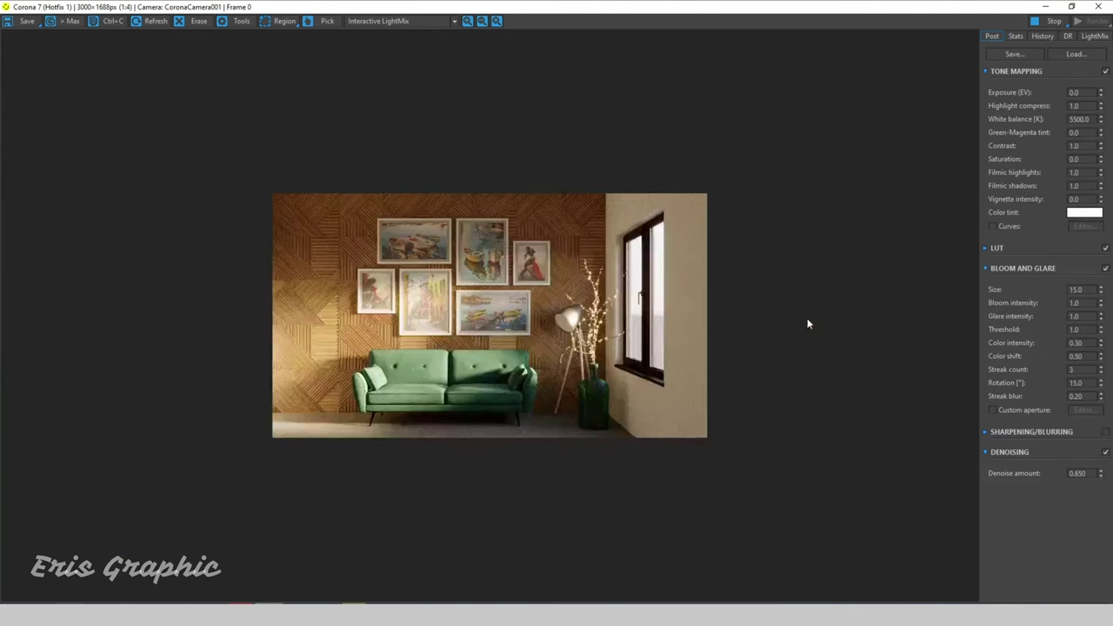
{"action": "scroll", "coordinate": [821, 328], "scroll_direction": "up", "scroll_amount": 1}
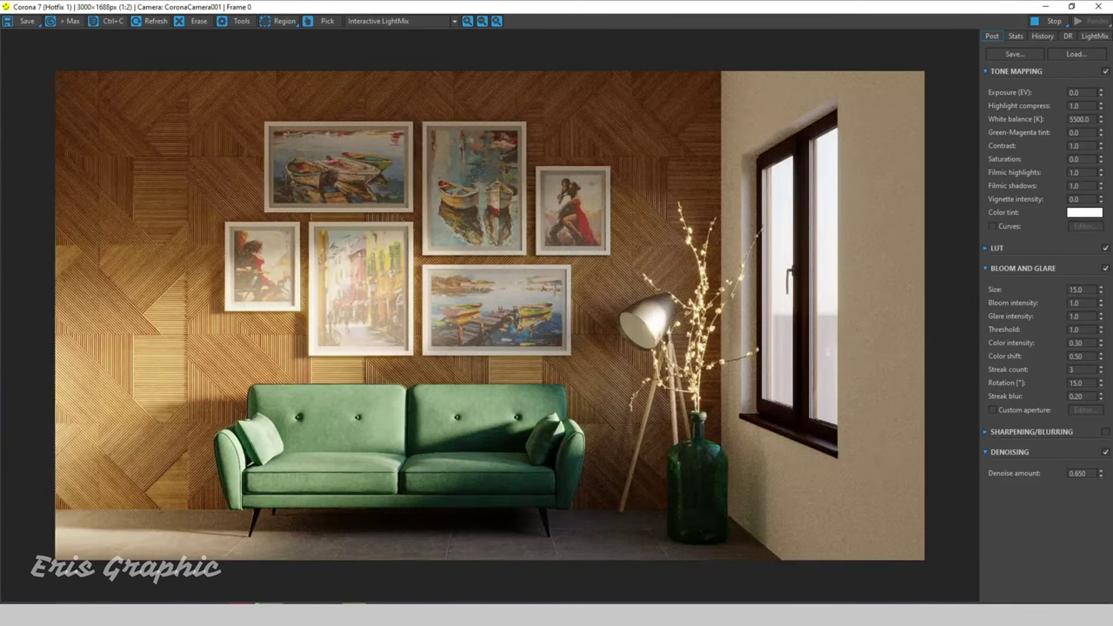